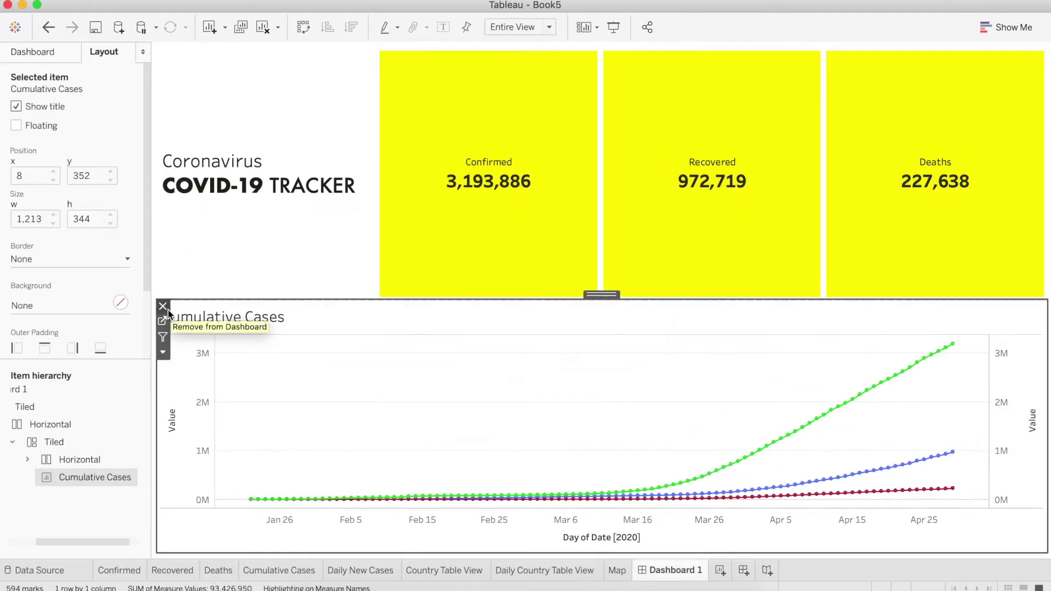
- Remove the Cumulative Cases chart from Dashboard 1
left_click(162, 306)
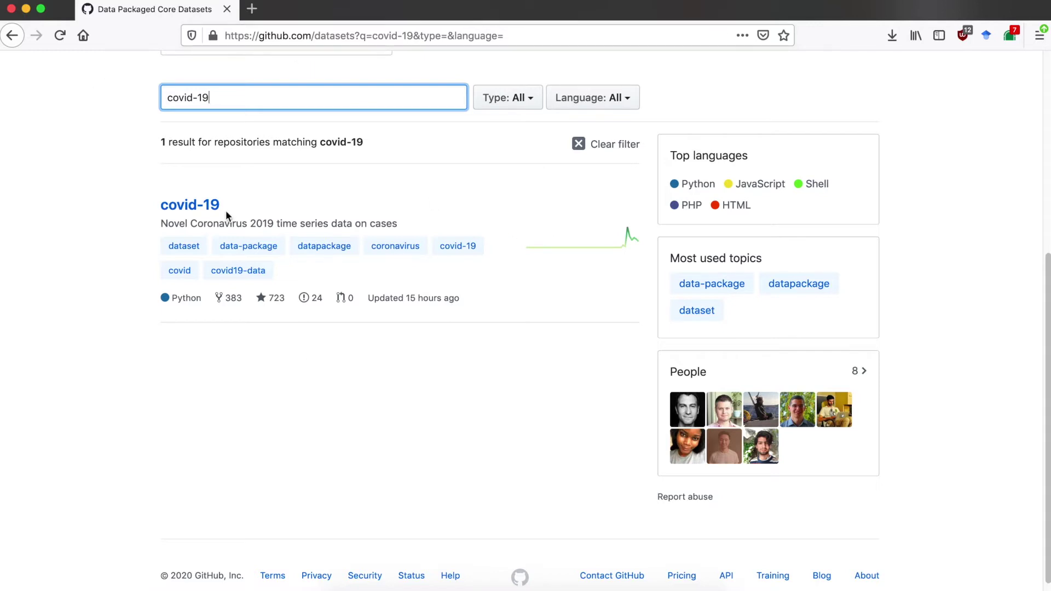
- Open the covid-19 datasets repository and scroll through its README
left_click(207, 206)
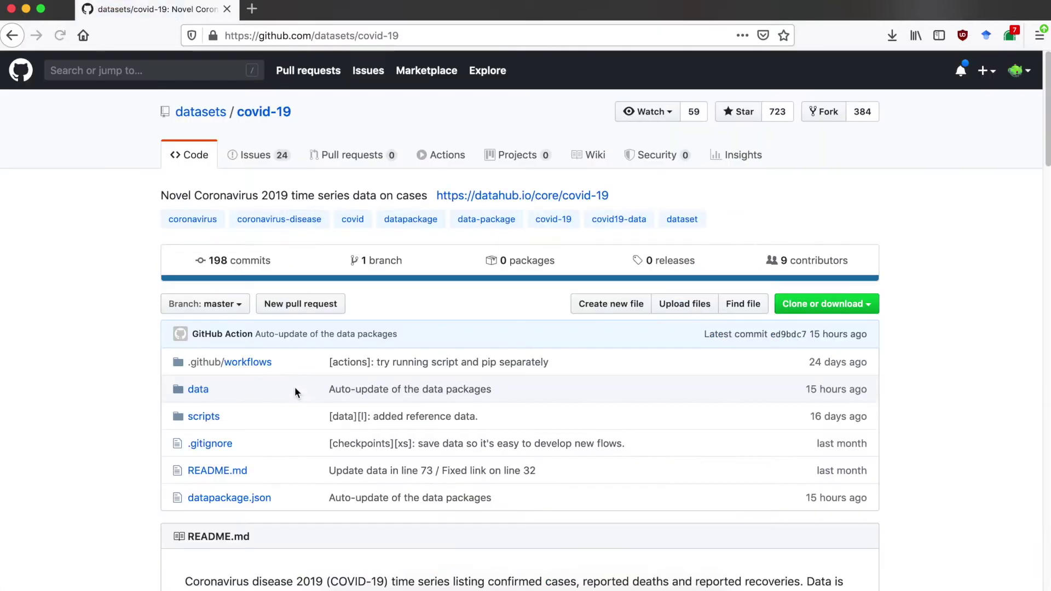
scroll(930, 398, "down", 3)
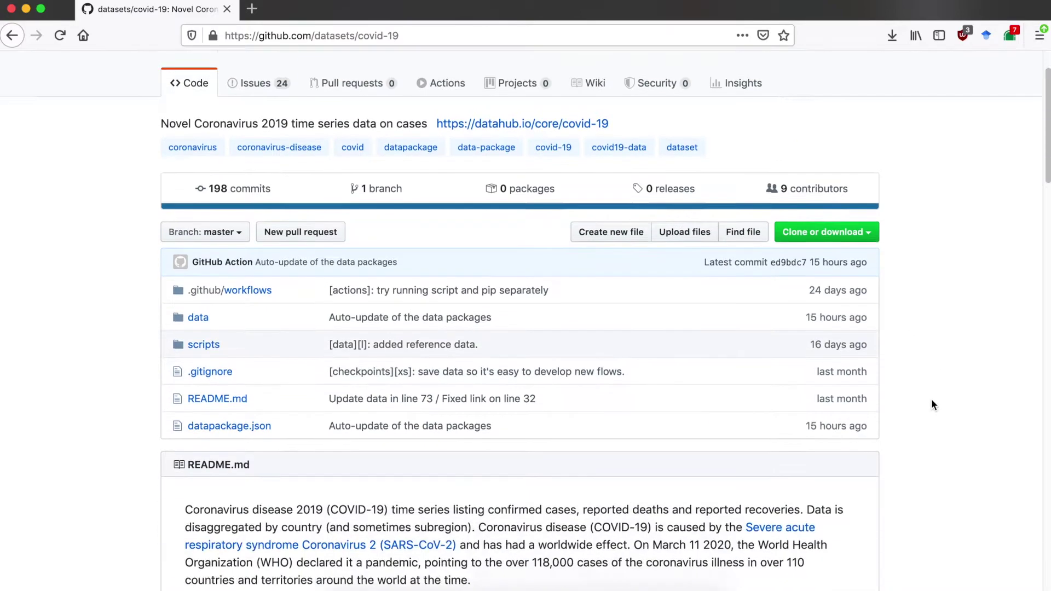
scroll(539, 422, "down", 6)
scroll(539, 427, "down", 5)
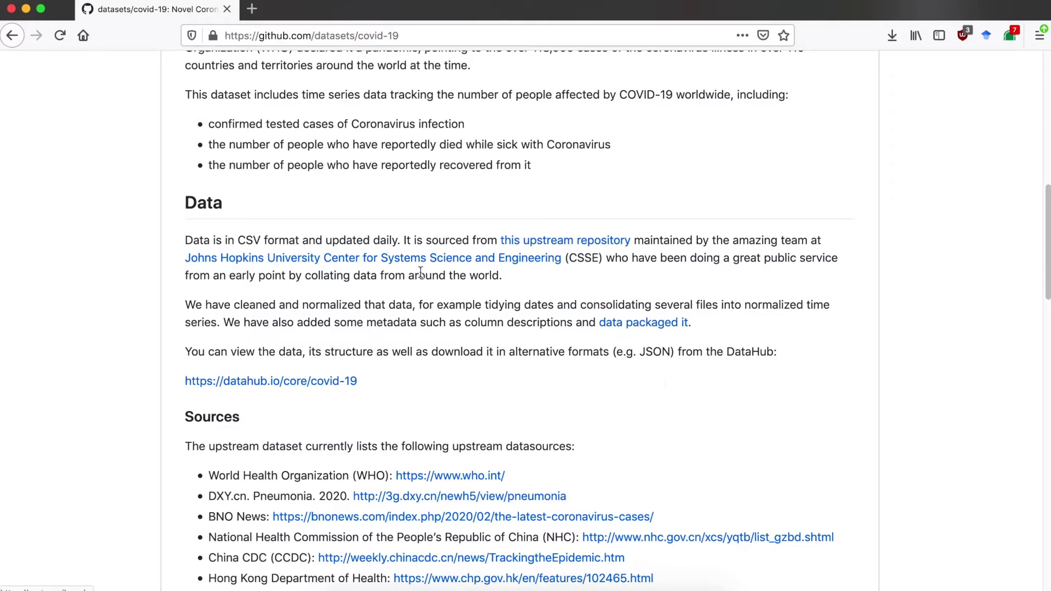
scroll(750, 427, "down", 15)
- In the repository's data folder, select the time-series-19-covid-combined.csv file name
left_click(195, 284)
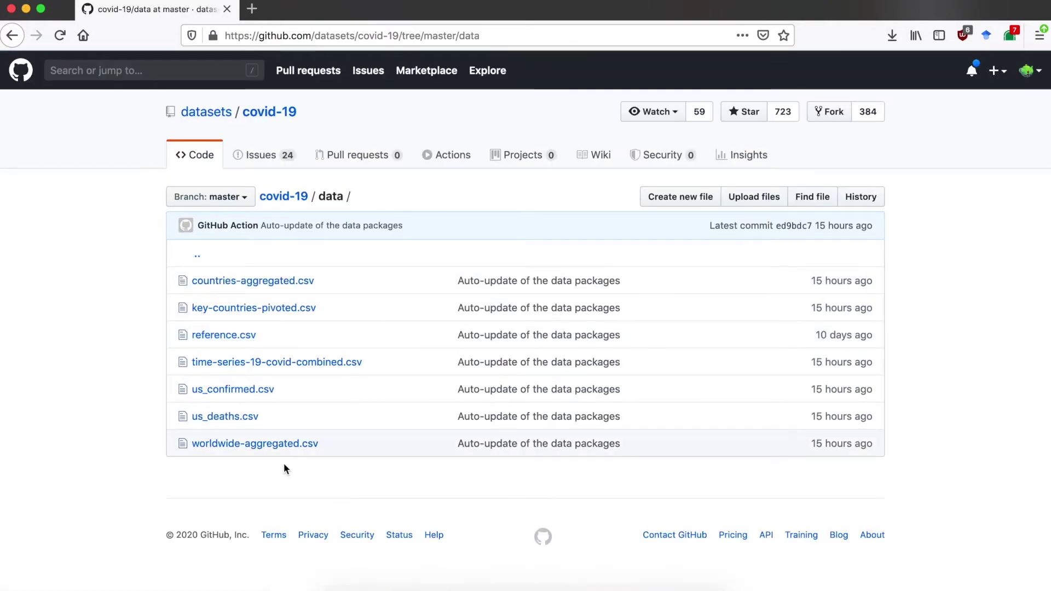
left_click_drag(360, 366, 238, 372)
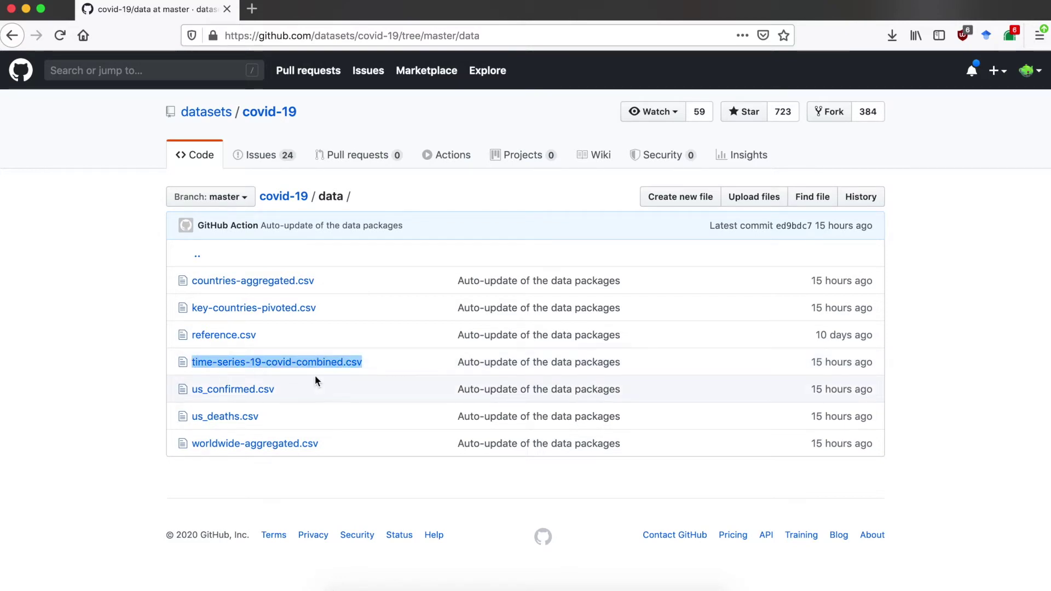
left_click(870, 363)
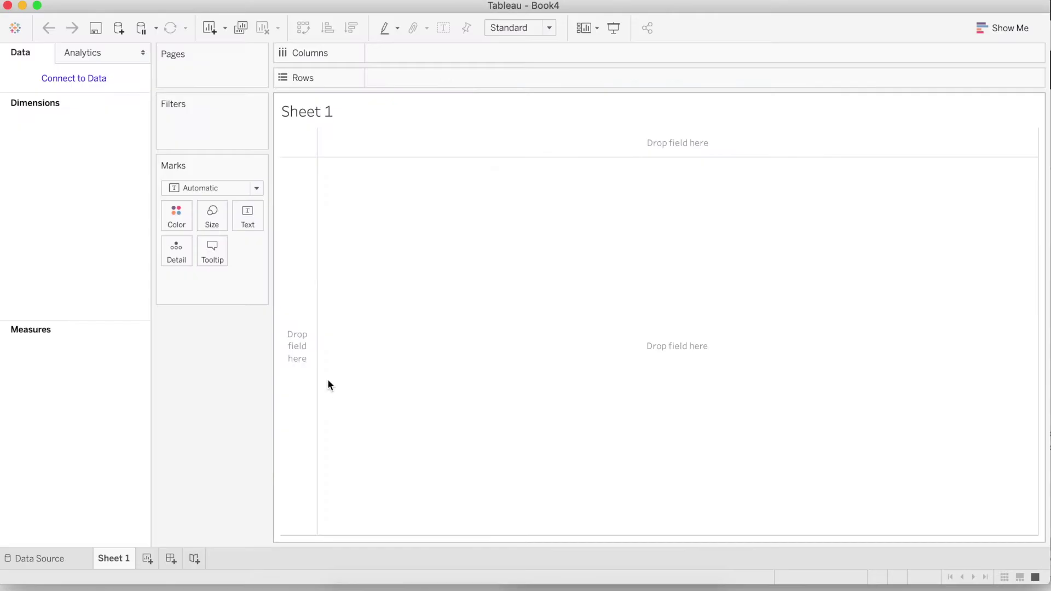
- Connect Book4 to the time-series-19-covid-combined CSV file and go to Sheet 1
left_click(75, 83)
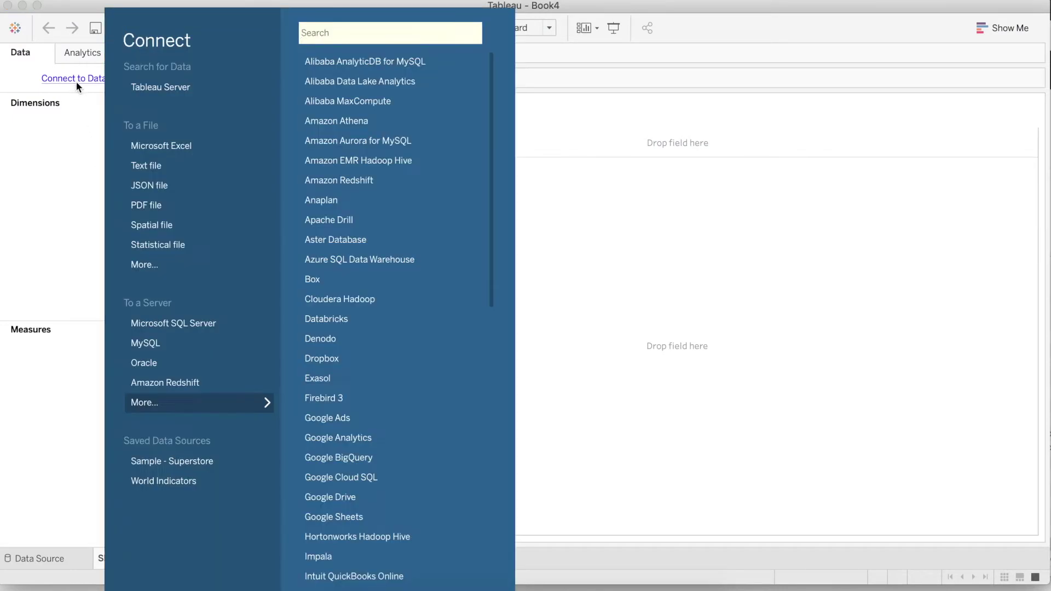
left_click(144, 264)
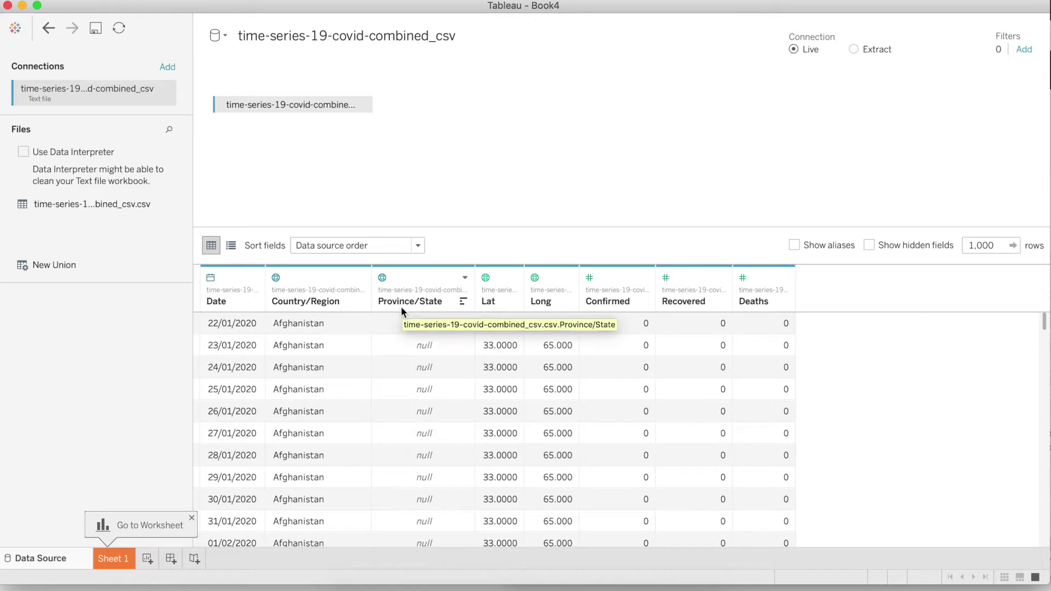
left_click(117, 557)
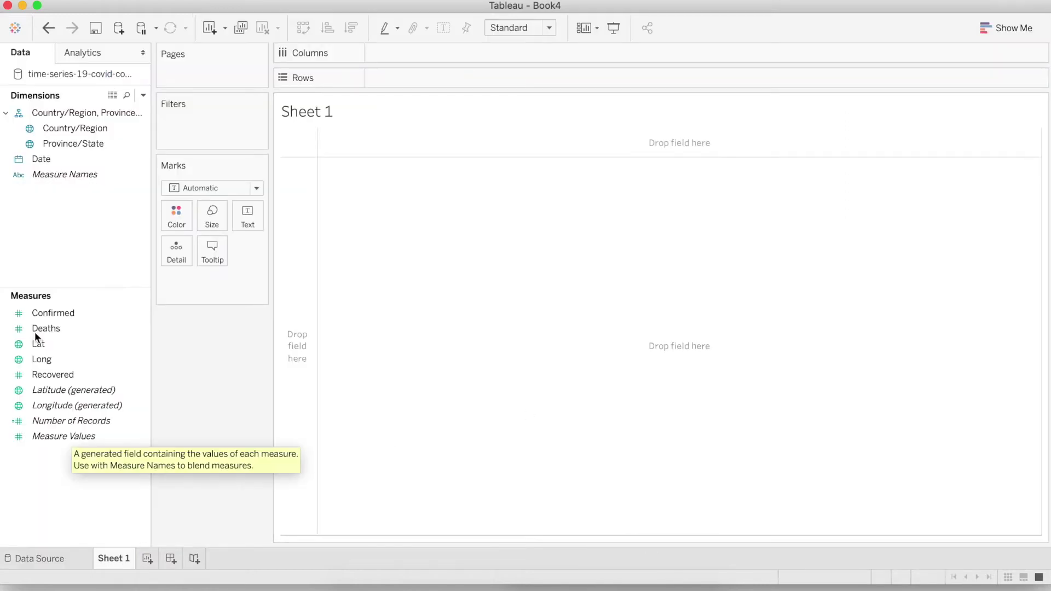
- Show the total Confirmed, 70,498,570, as text and drag Date to Filters
left_click(41, 316)
left_click_drag(41, 315, 567, 299)
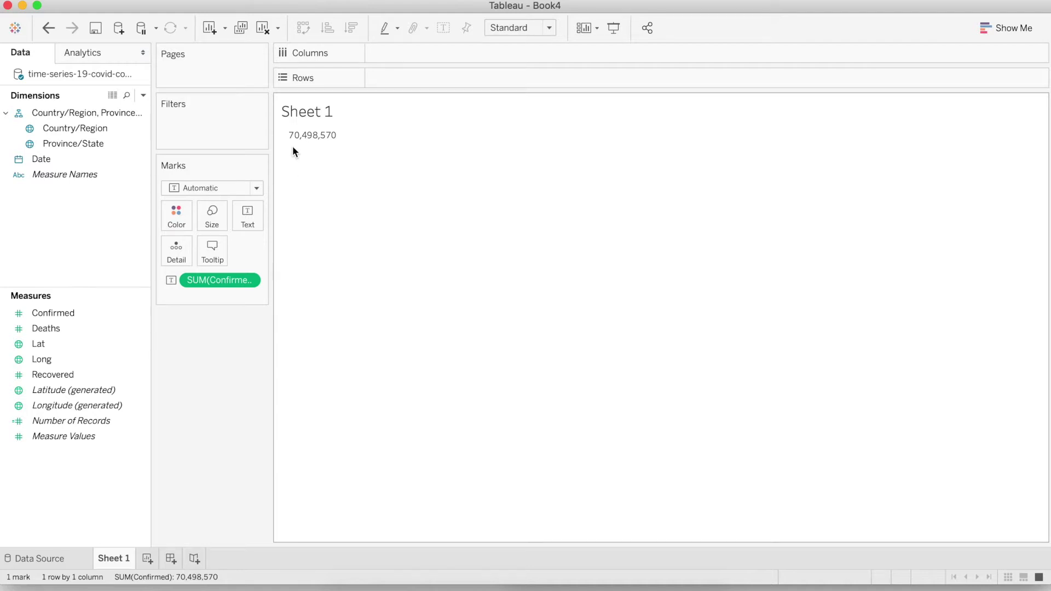
left_click_drag(292, 145, 161, 137)
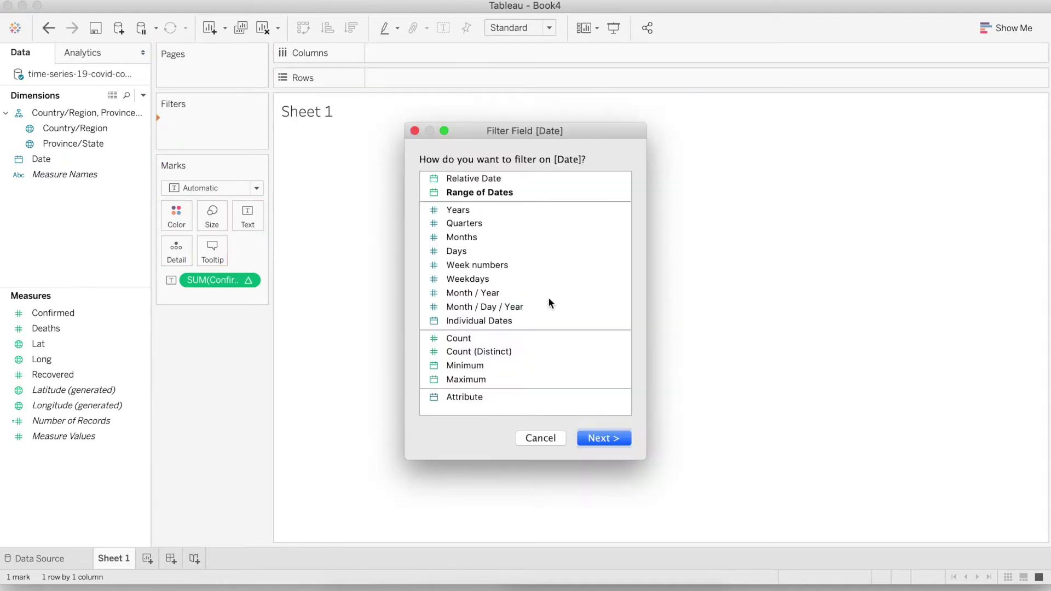
- Filter by a Range of Dates, keeping the full date range
left_click(471, 193)
left_click(592, 439)
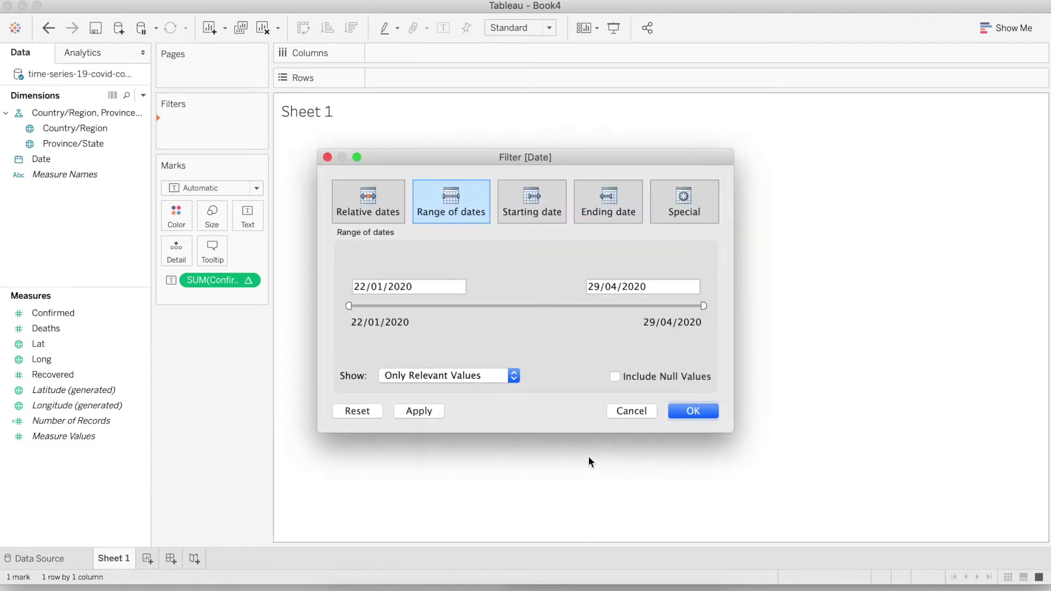
left_click(692, 411)
- Apply the Date filter to all worksheets using this data source and show its range control
left_click(252, 124)
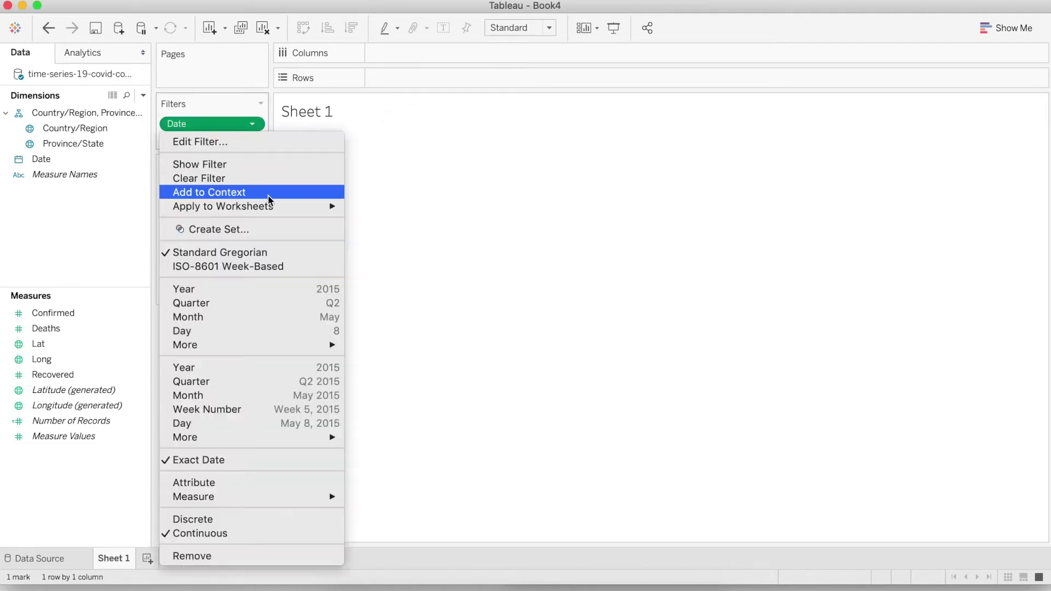
mouse_move(279, 208)
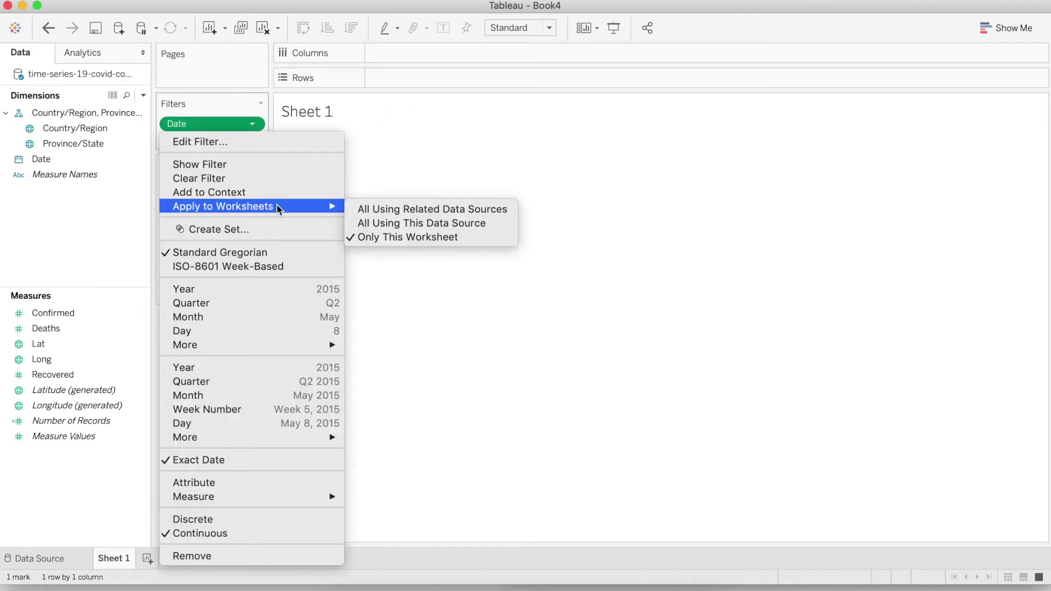
left_click(391, 223)
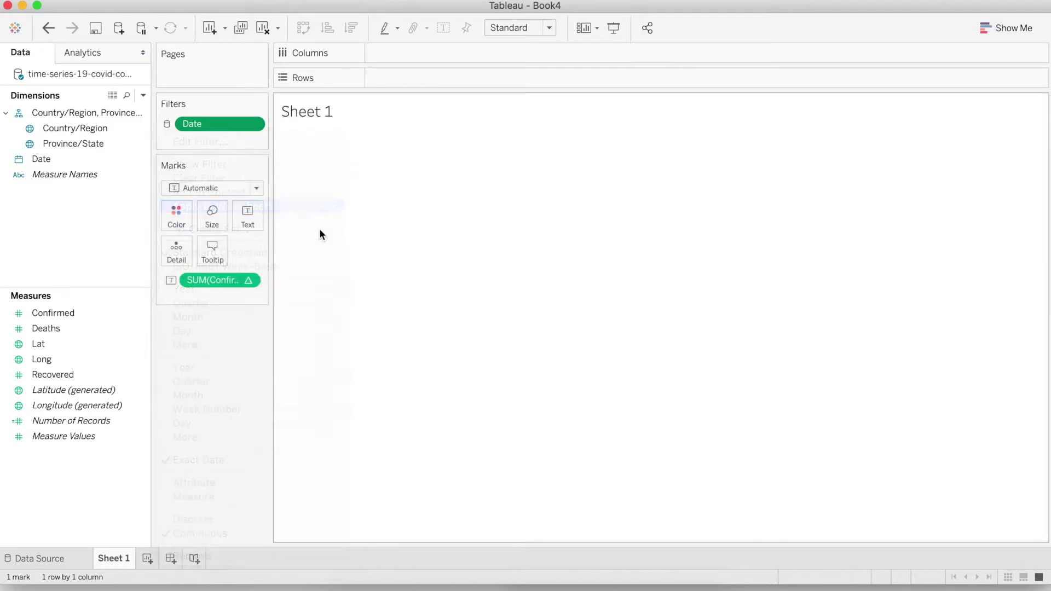
left_click(252, 124)
left_click(281, 161)
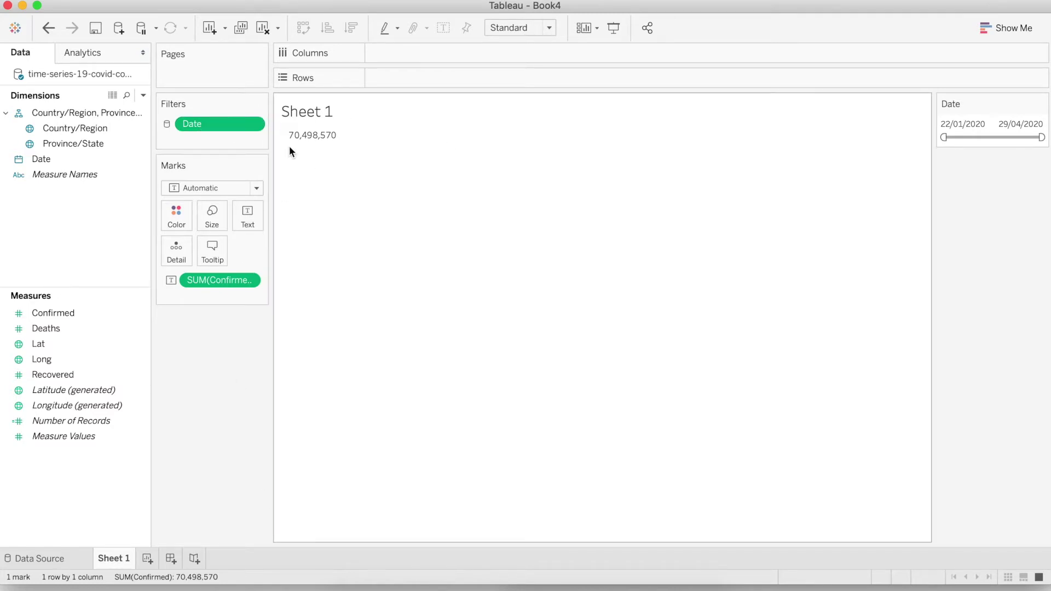
left_click_drag(943, 137, 1037, 137)
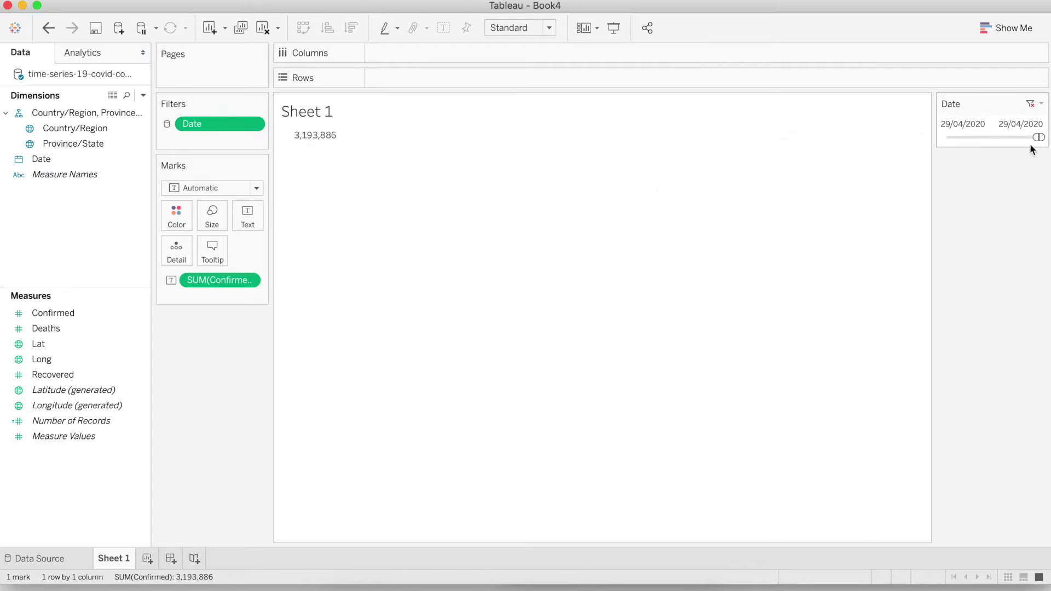
left_click_drag(1036, 138, 943, 137)
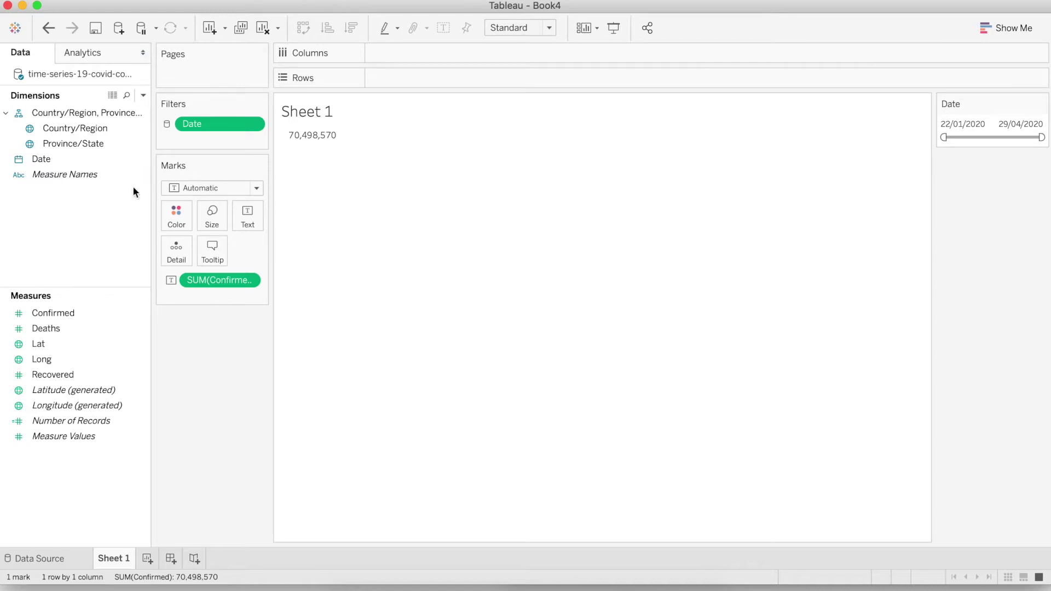
- Create calculated field Latest as [Date] = {FIXED :MAX([Date])} and filter the sheet to True
left_click(143, 95)
right_click(61, 186)
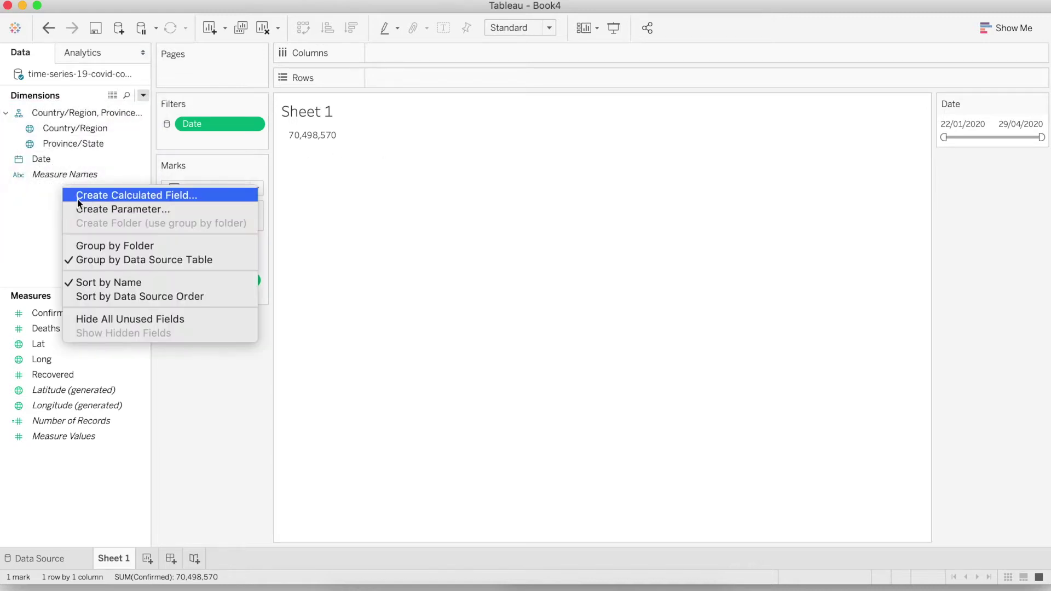
left_click(104, 195)
type("Latest")
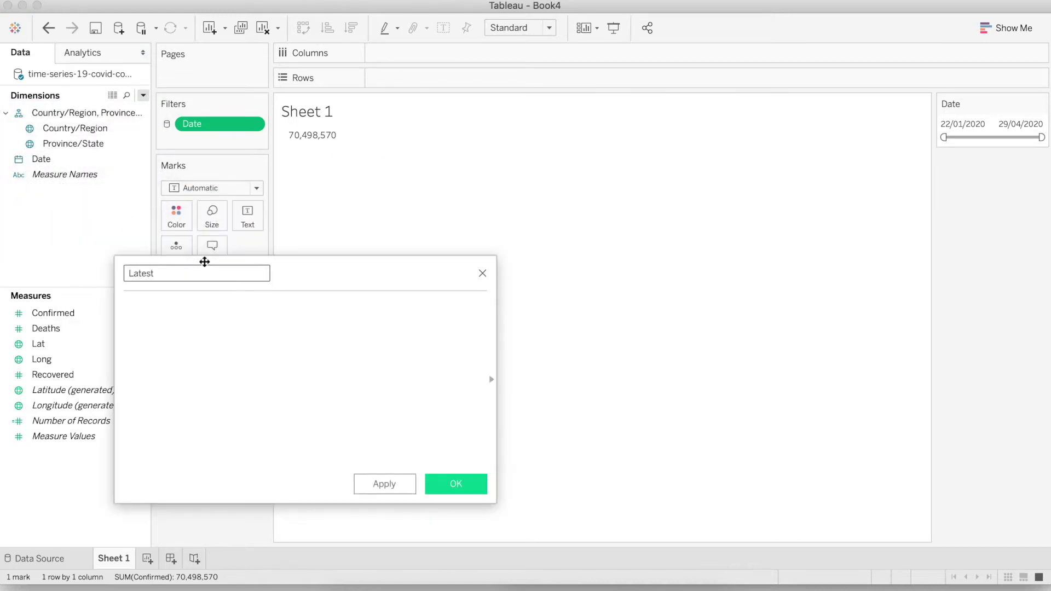
key("Tab")
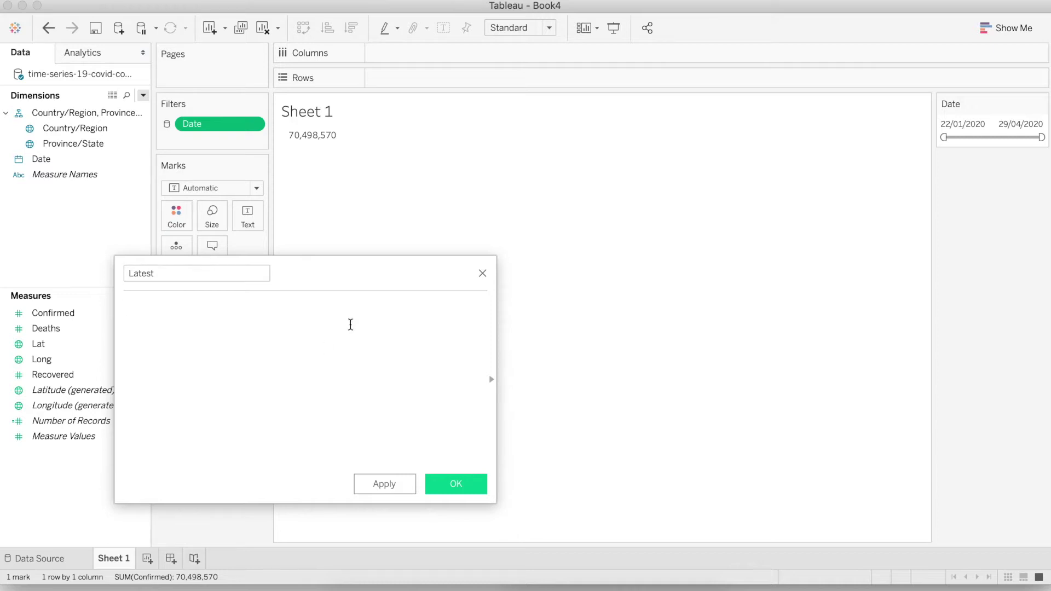
type("Dat")
key("Return")
type("= {FIXED")
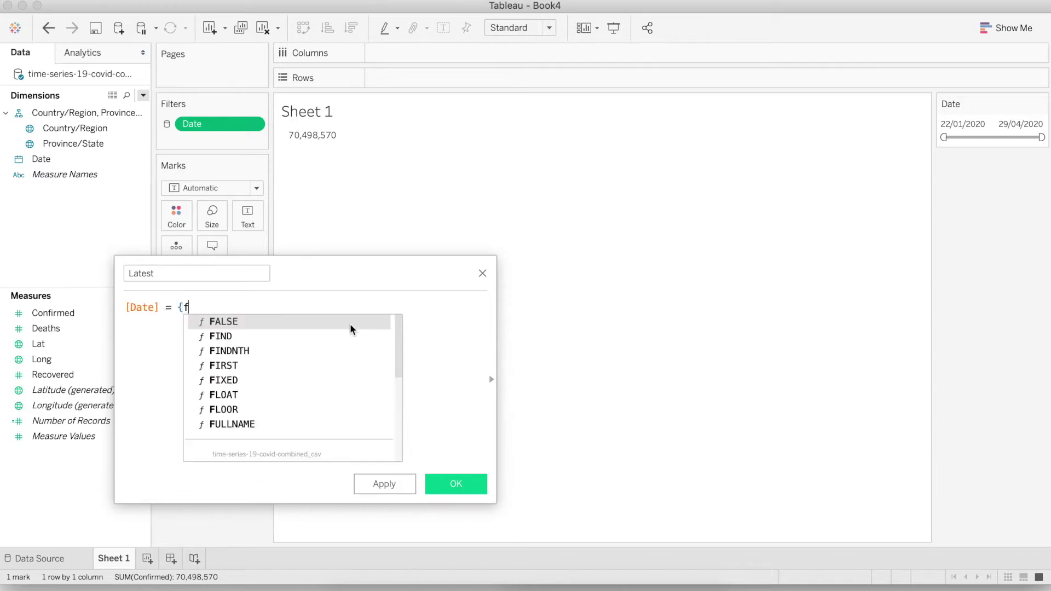
type(" :MAX([Date]")
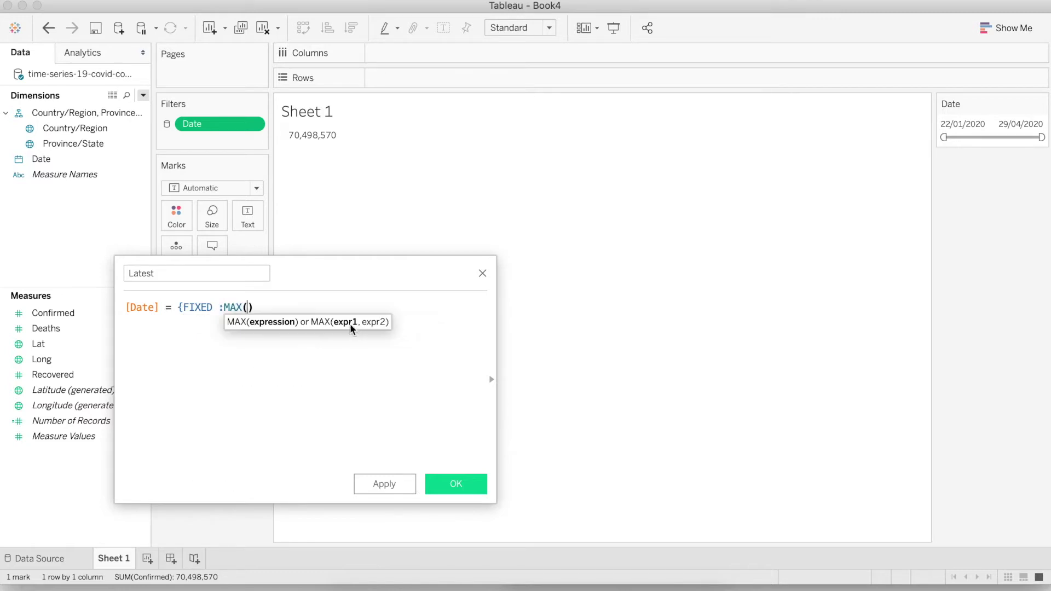
type(")}")
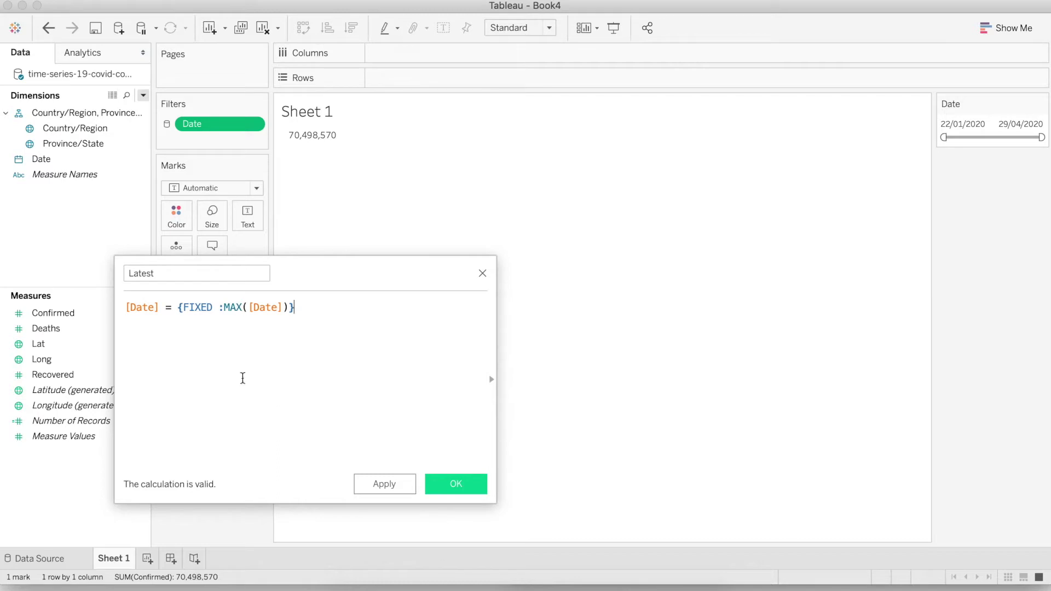
left_click(397, 487)
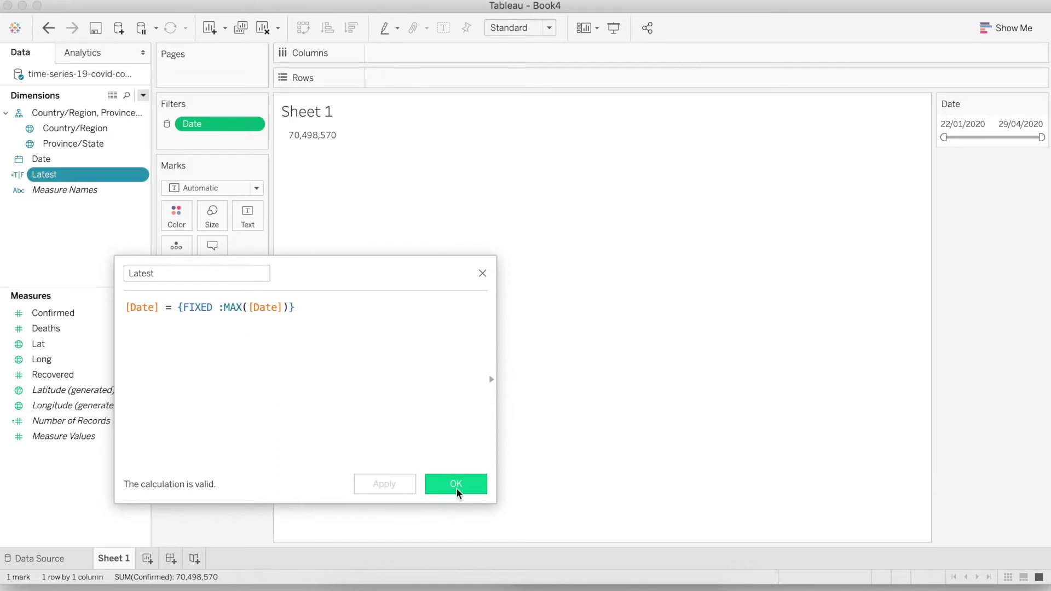
left_click(455, 486)
left_click_drag(52, 179, 220, 144)
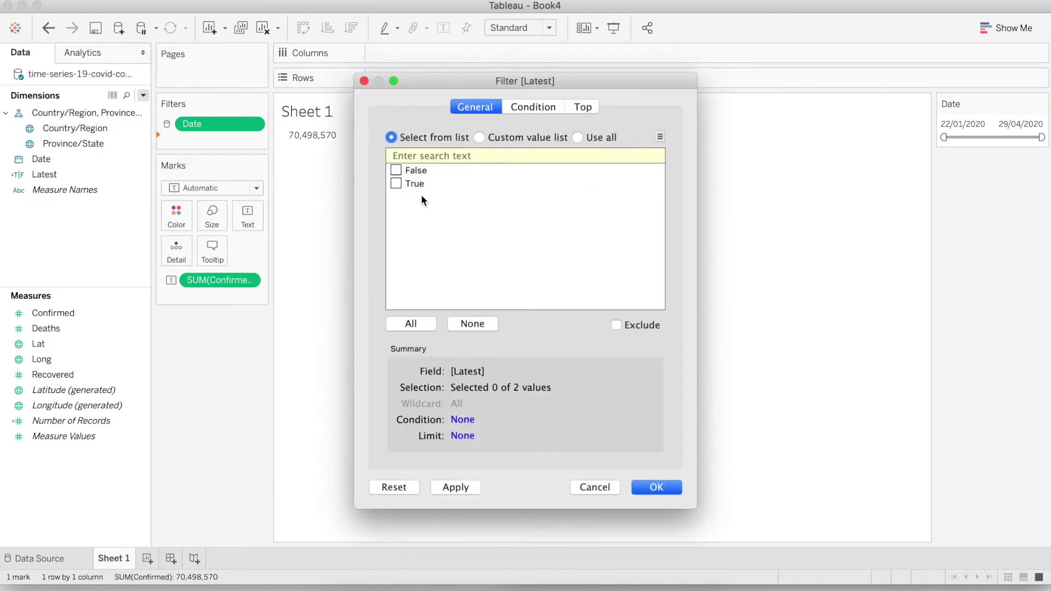
left_click(661, 486)
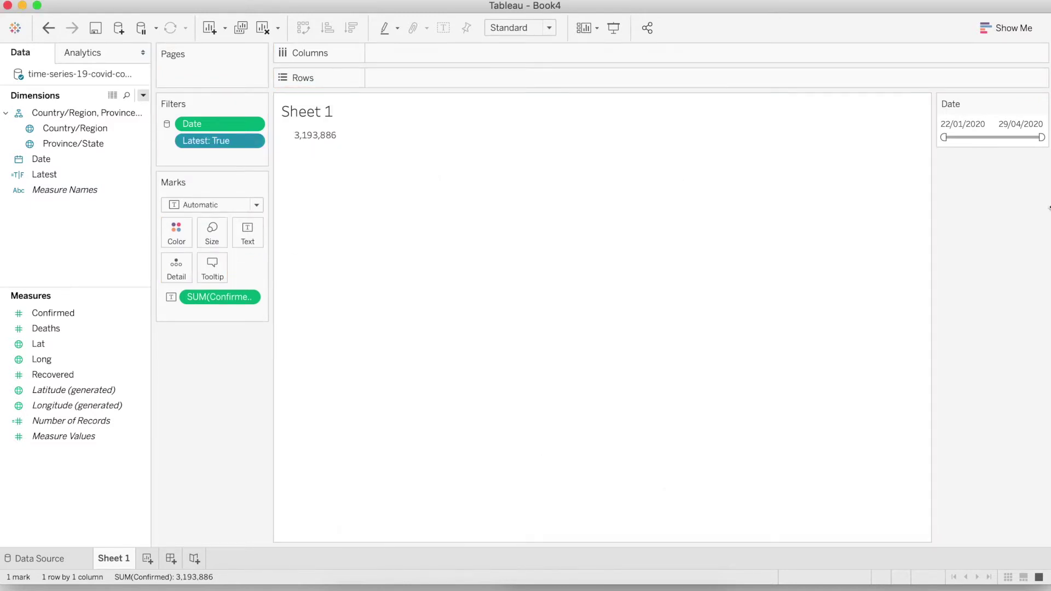
- Add the Date filter to context and end the range at 06/04/2020, showing 1,321,427
left_click_drag(1041, 137, 1001, 138)
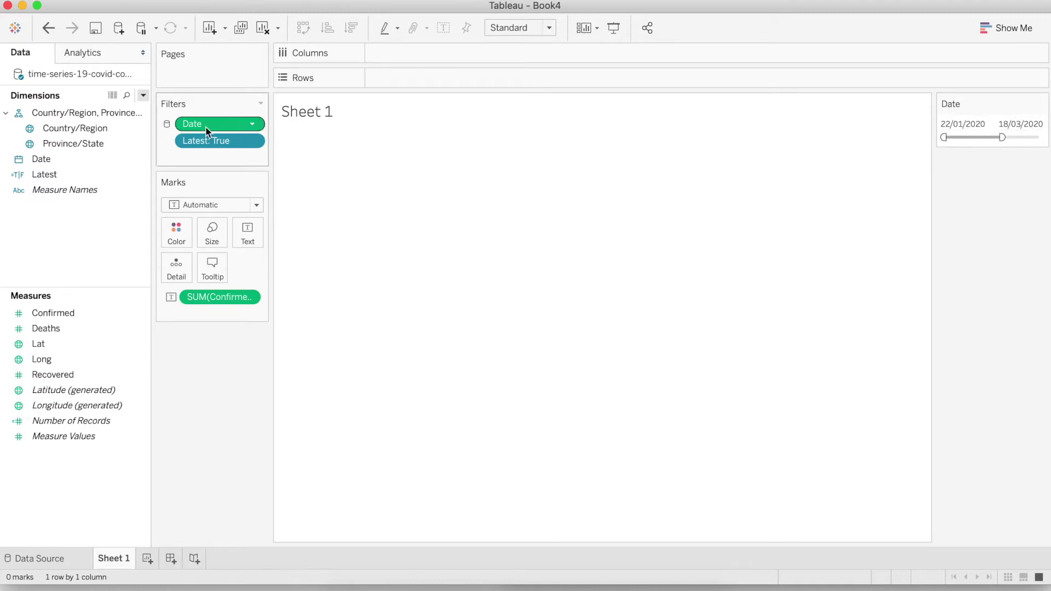
left_click(253, 127)
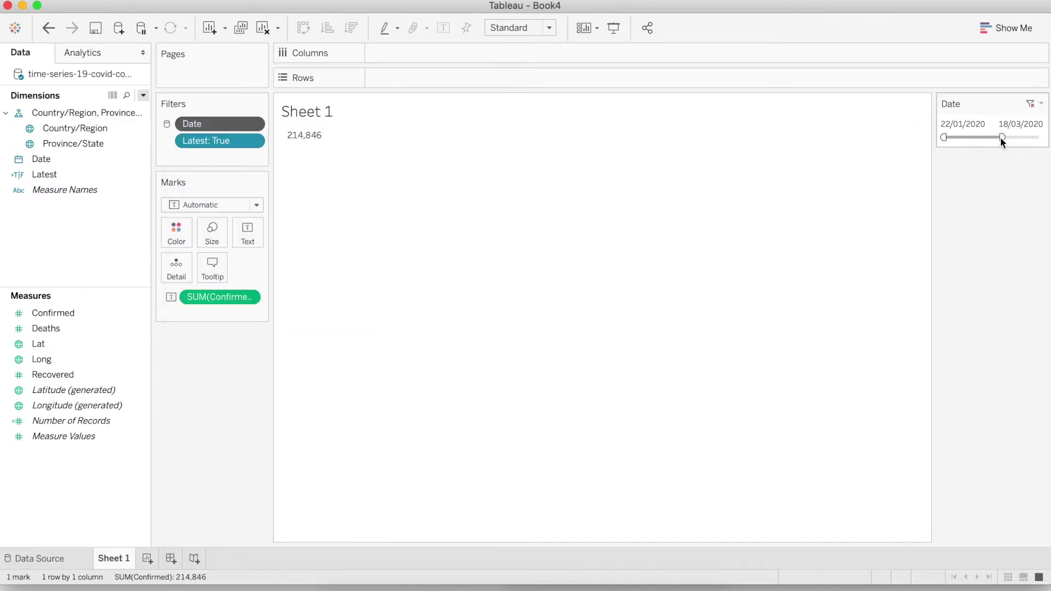
left_click_drag(1001, 137, 1040, 137)
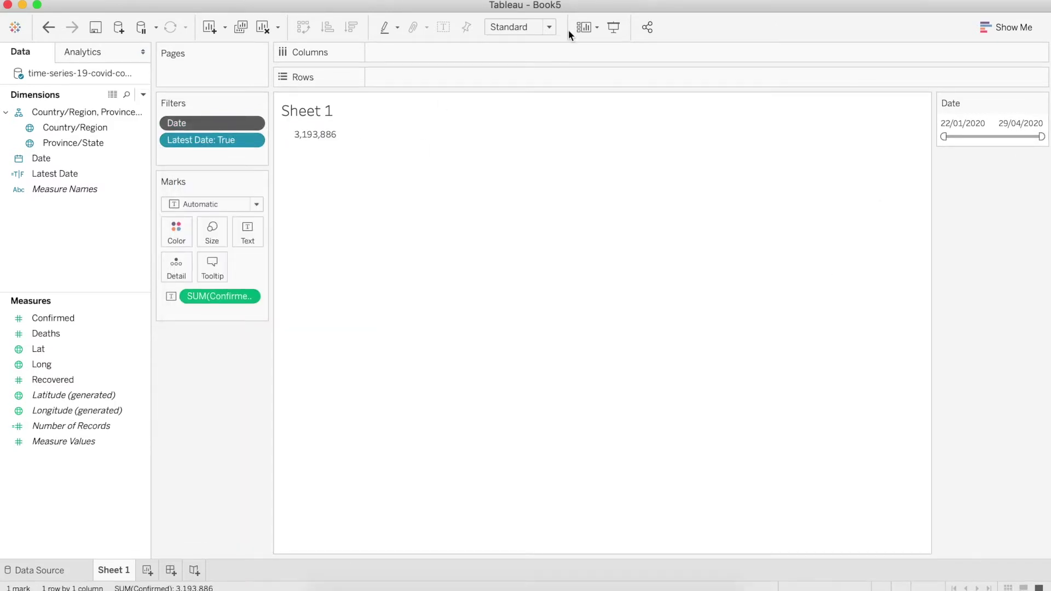
- Fit the view to Entire View and center the text label horizontally
left_click(549, 27)
left_click(523, 77)
left_click(247, 230)
left_click(378, 284)
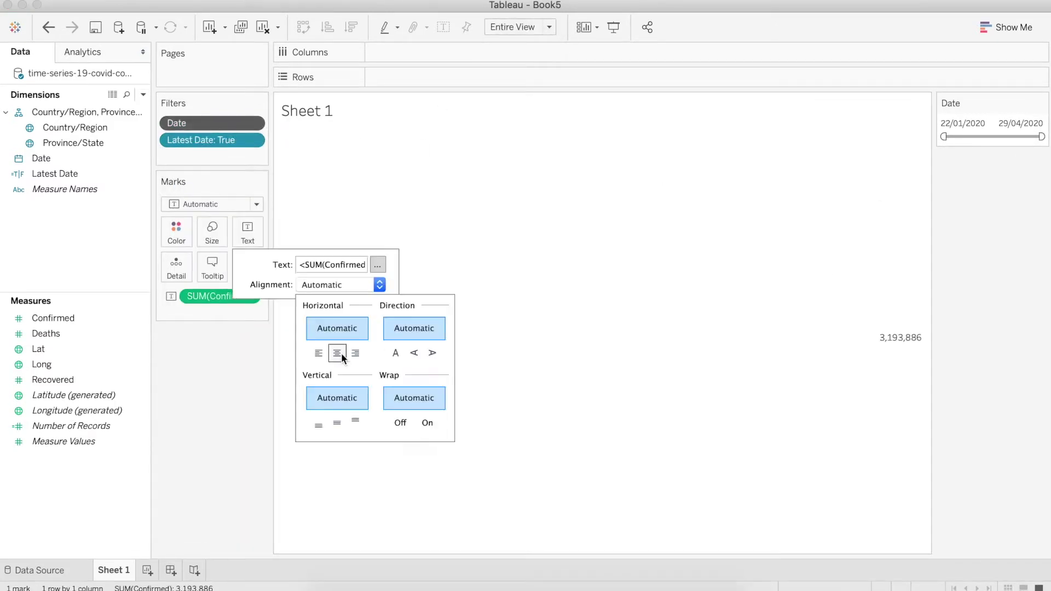
left_click(335, 352)
left_click(246, 381)
- Shade the worksheet background yellow
right_click(521, 321)
left_click(465, 246)
left_click(53, 77)
left_click(123, 144)
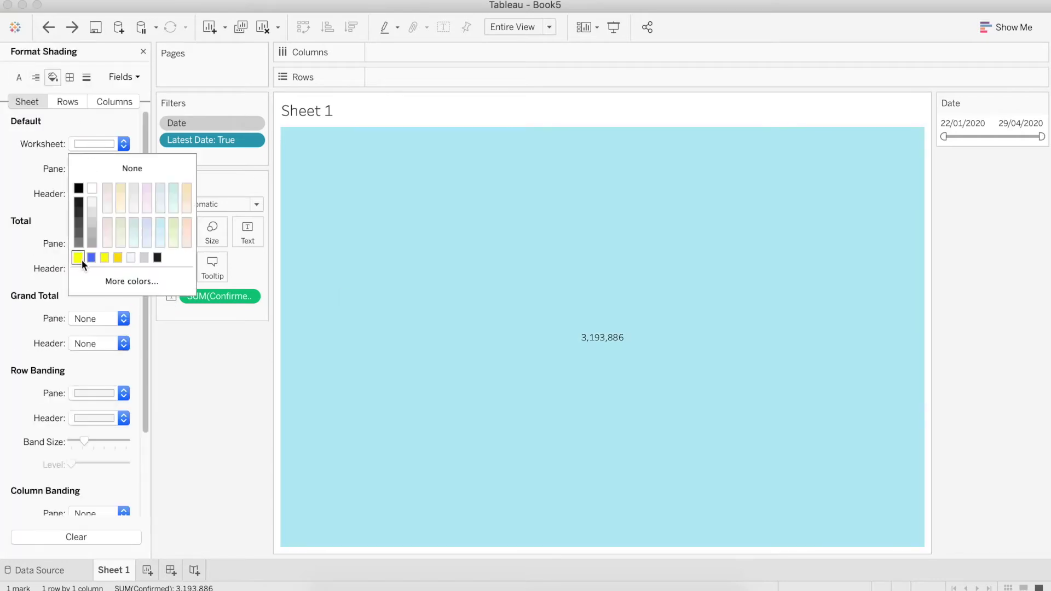
left_click(81, 259)
left_click(248, 230)
- Add a 'Confirmed' line to the label at font size 10
left_click(379, 284)
left_click(378, 265)
type("Confirmed")
key("shift+Home")
left_click(268, 135)
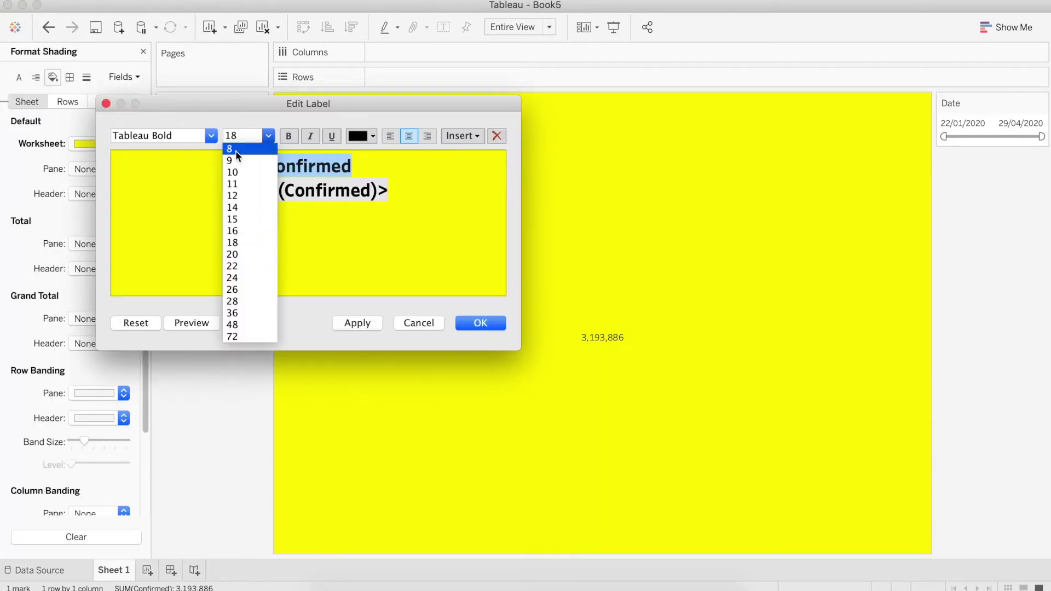
left_click(235, 172)
left_click(476, 323)
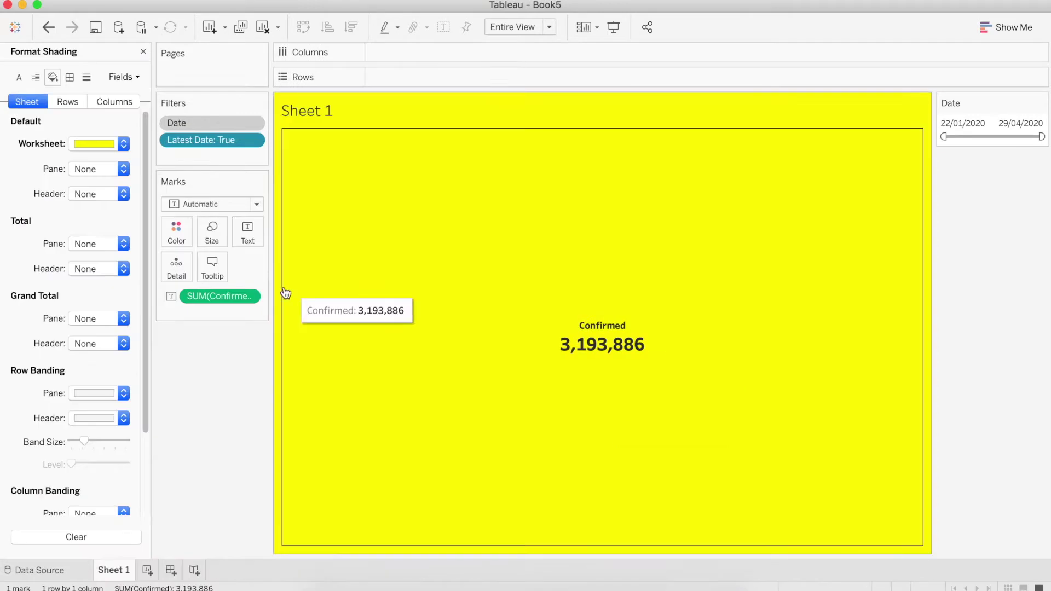
- Change the label's Confirmed line to Tableau Regular font
left_click(247, 230)
left_click(377, 267)
left_click_drag(276, 164, 379, 163)
left_click(211, 136)
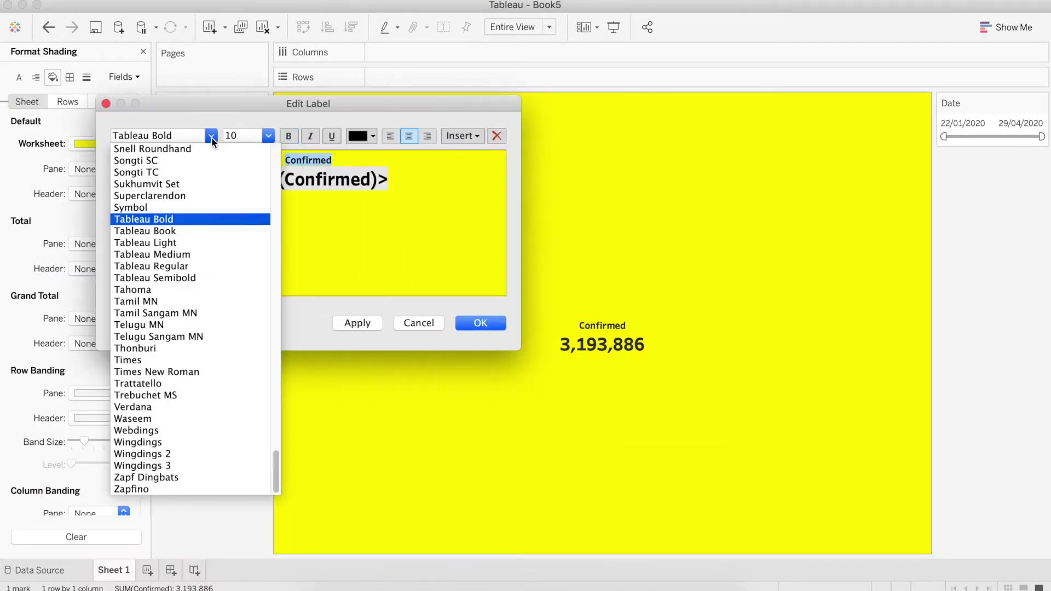
left_click(188, 266)
left_click(374, 324)
key("Return")
- Rename Sheet 1 to Confirmed
double_click(113, 570)
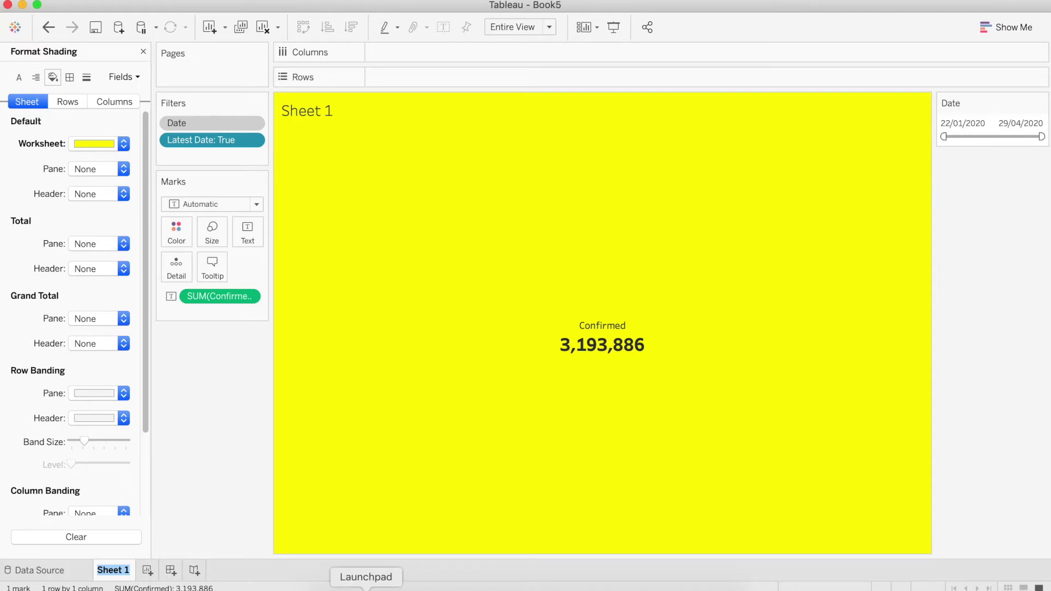
type("Confirmed")
key("Return")
- Duplicate the Confirmed sheet twice, naming the copies Deaths and Recovered
right_click(127, 571)
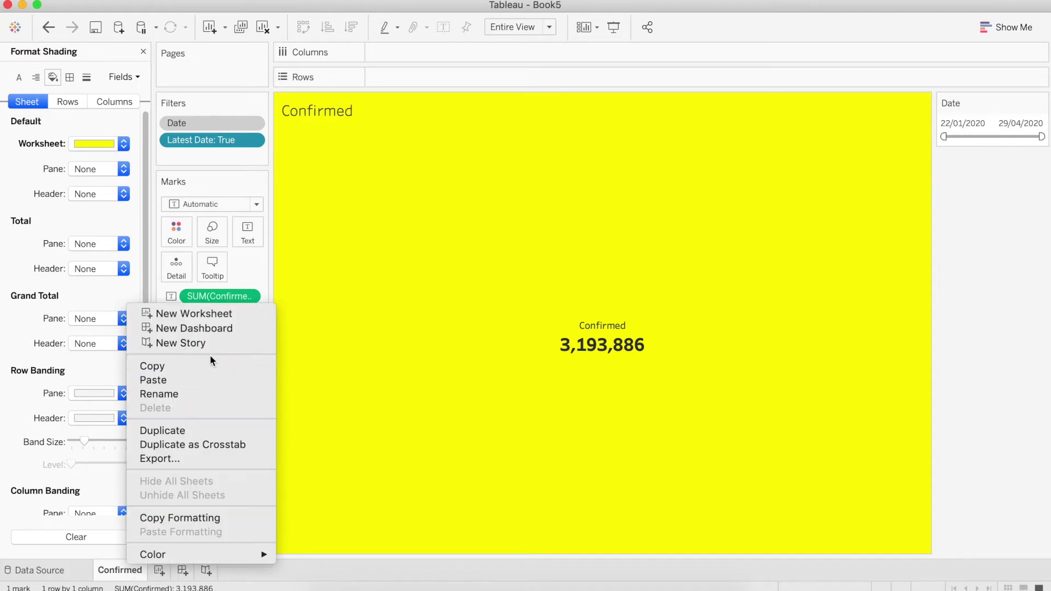
left_click(231, 429)
right_click(193, 570)
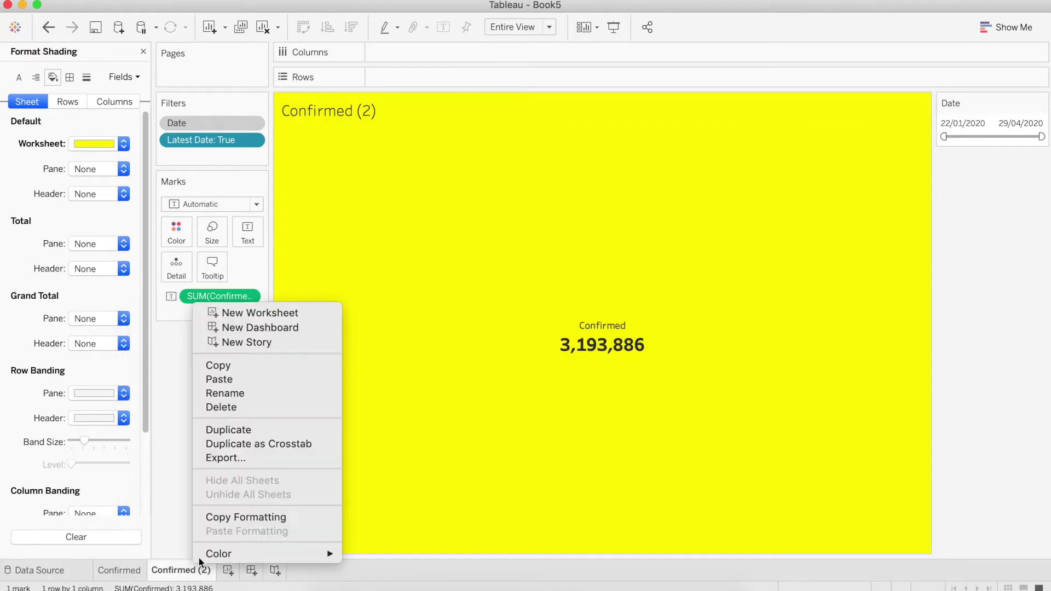
left_click(273, 429)
double_click(258, 569)
type("Deaths")
left_click(159, 570)
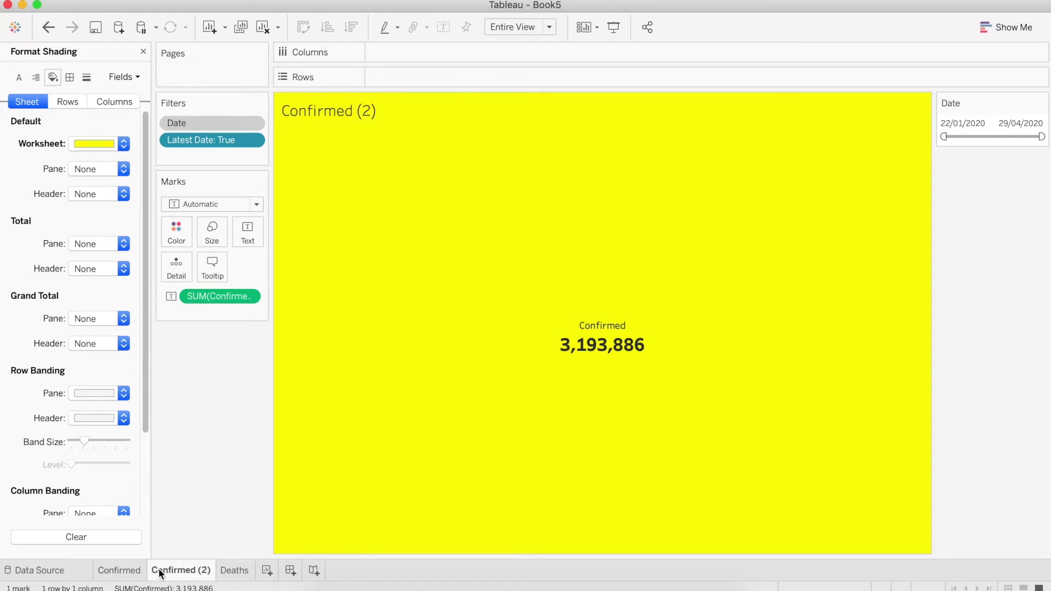
double_click(158, 569)
type("Recovered")
key("Return")
- Swap in the Recovered and Deaths measures on their sheets, giving Deaths 227,638
left_click(144, 50)
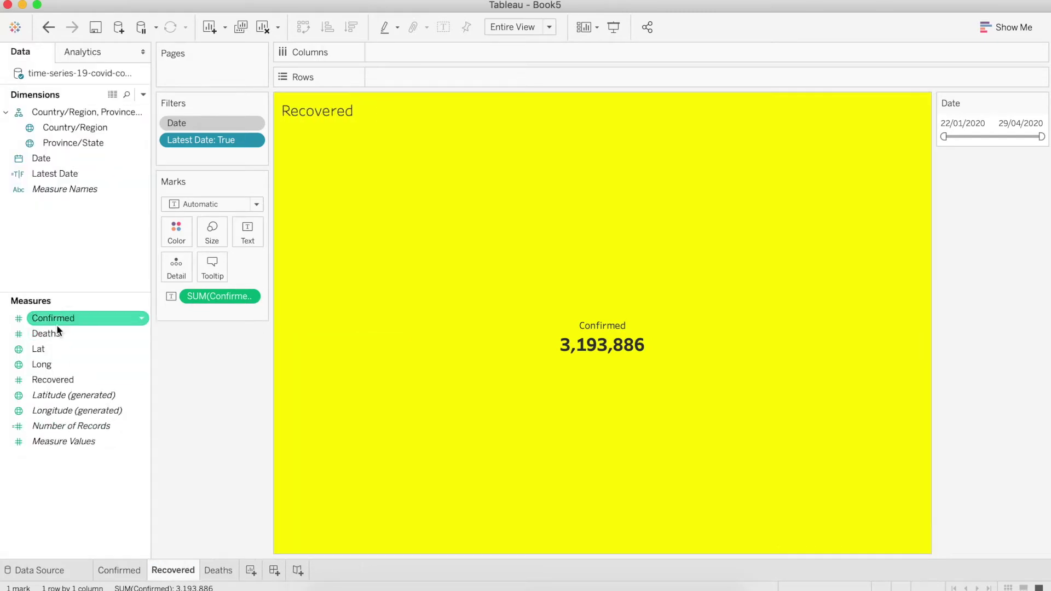
left_click_drag(53, 379, 208, 297)
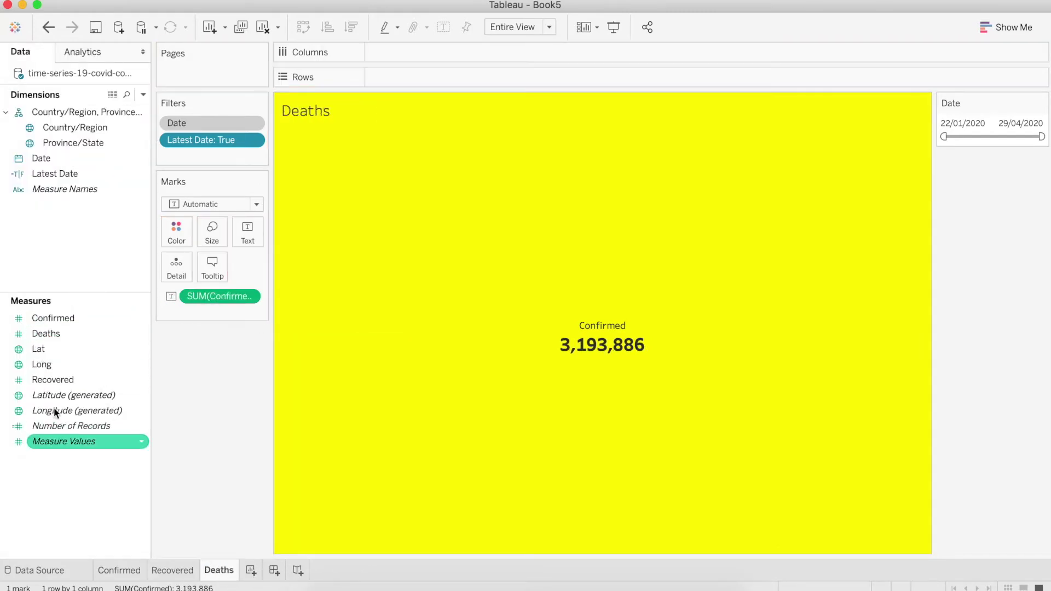
left_click_drag(46, 333, 216, 296)
left_click(172, 571)
left_click(119, 572)
left_click(205, 574)
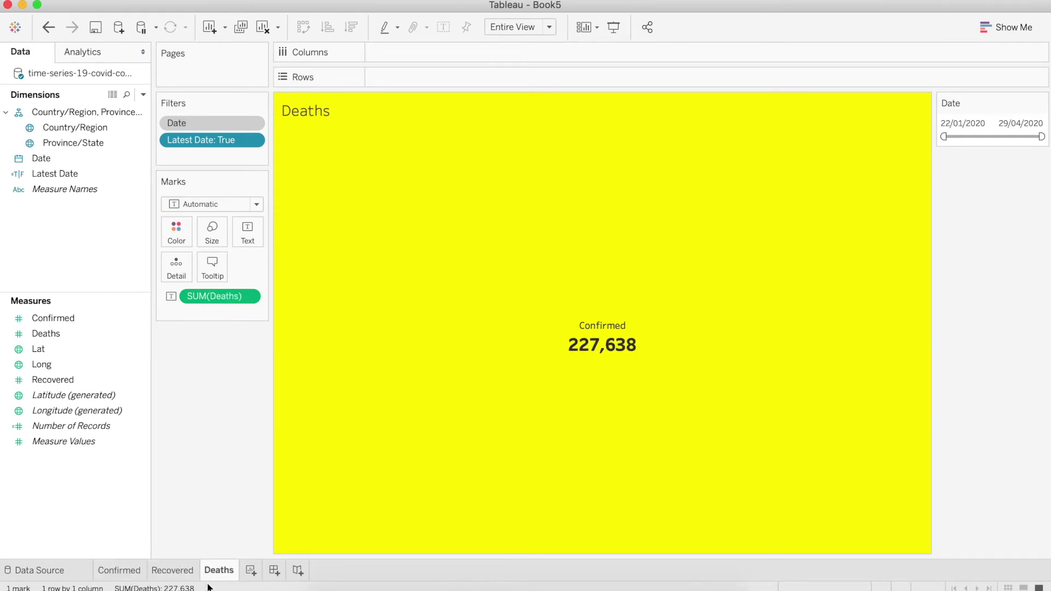
left_click(252, 572)
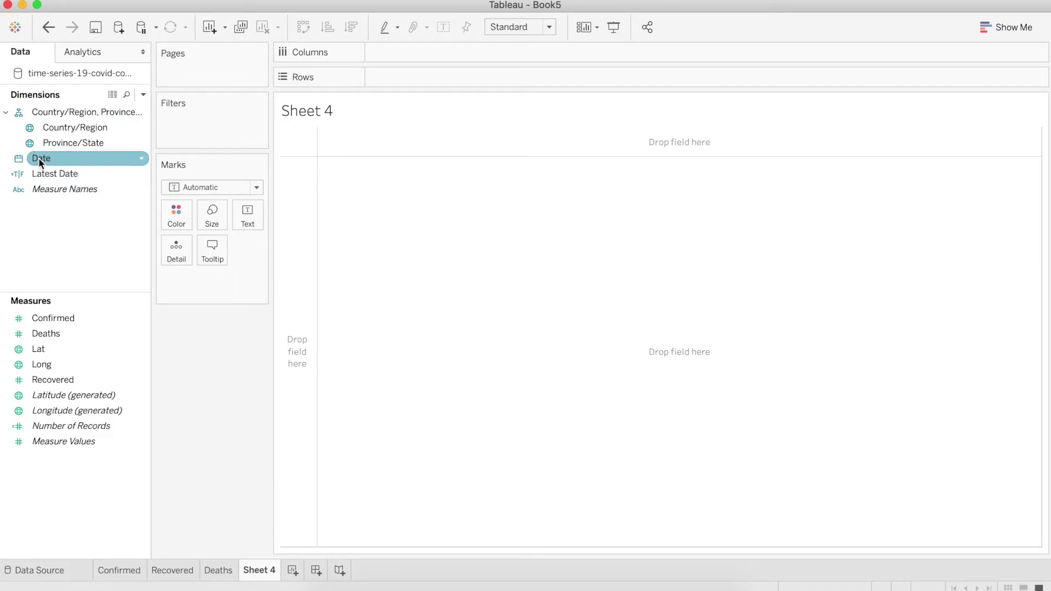
- Plot SUM(Confirmed) by day with dates across, then add a Measure Values pane below
left_click_drag(38, 158, 457, 78)
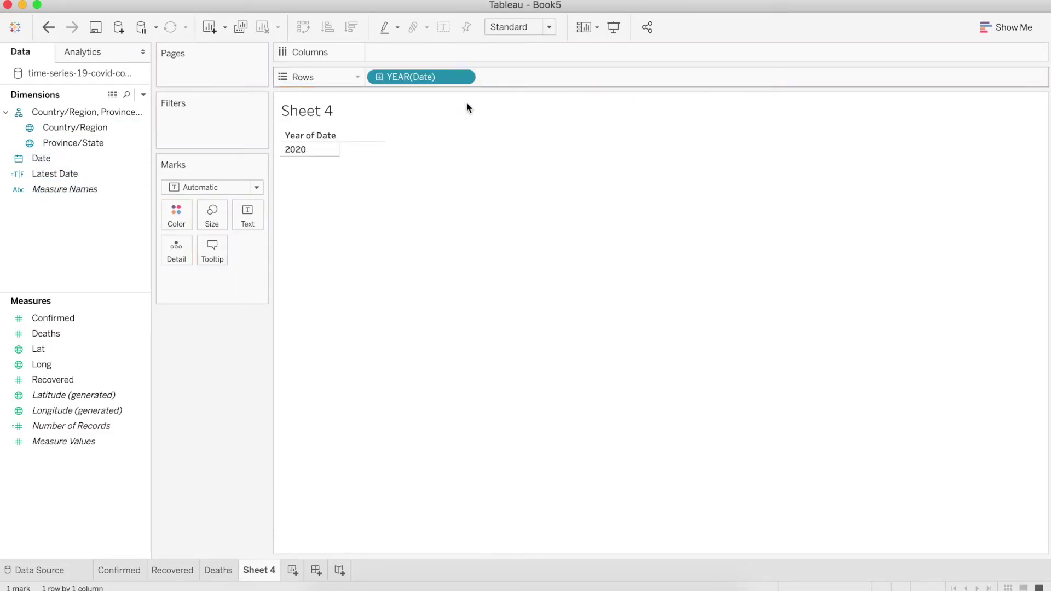
left_click_drag(55, 318, 416, 52)
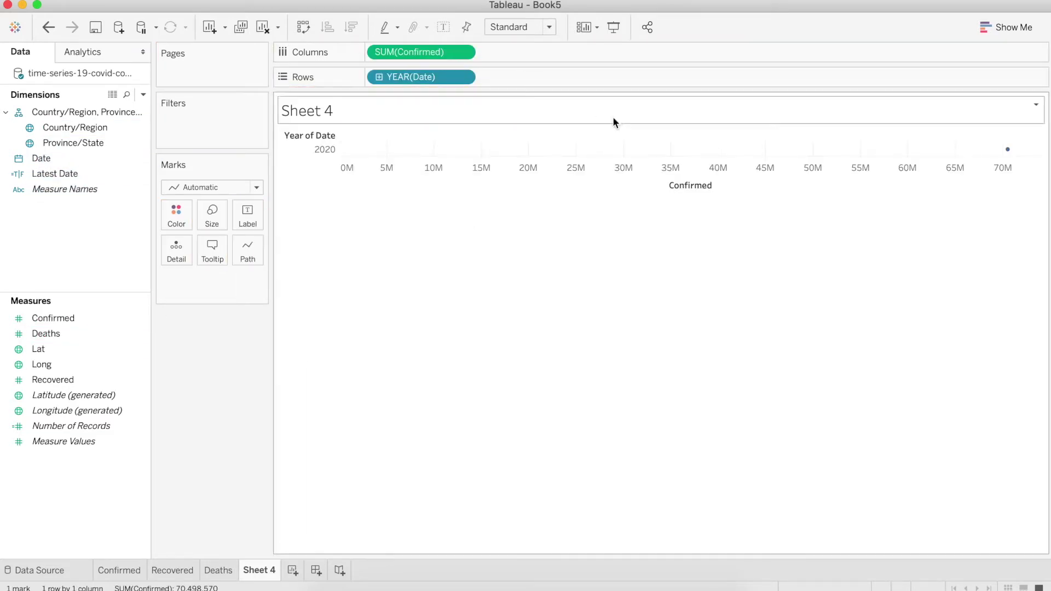
left_click(462, 78)
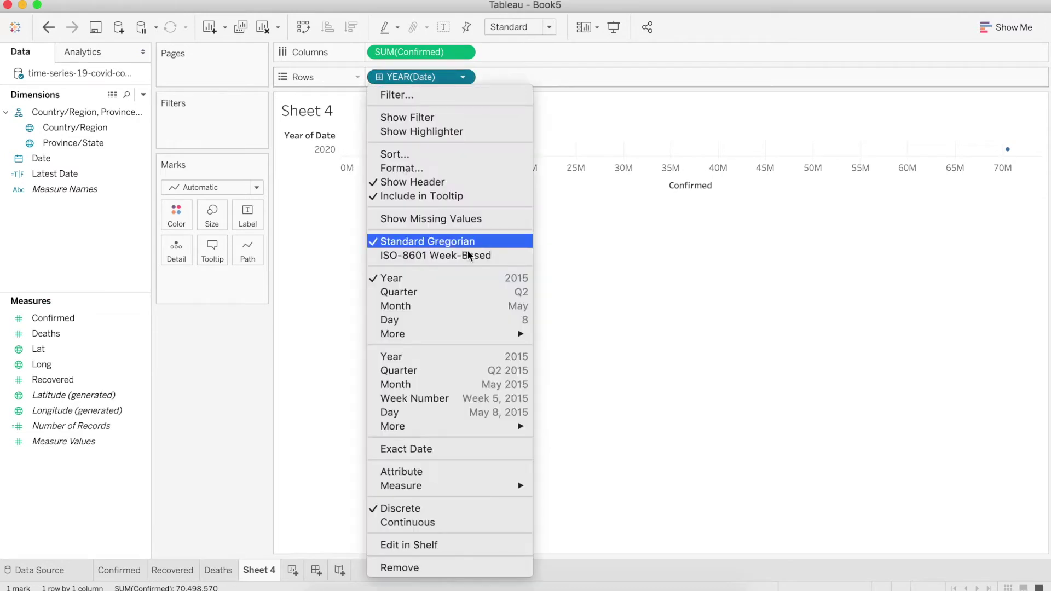
left_click(452, 412)
left_click(305, 29)
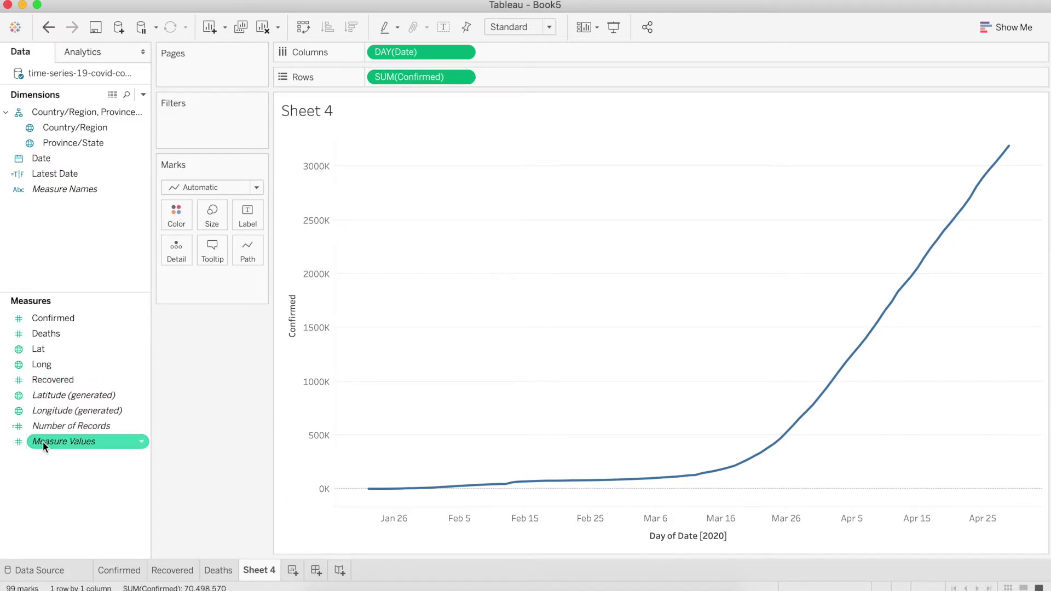
left_click_drag(42, 444, 501, 78)
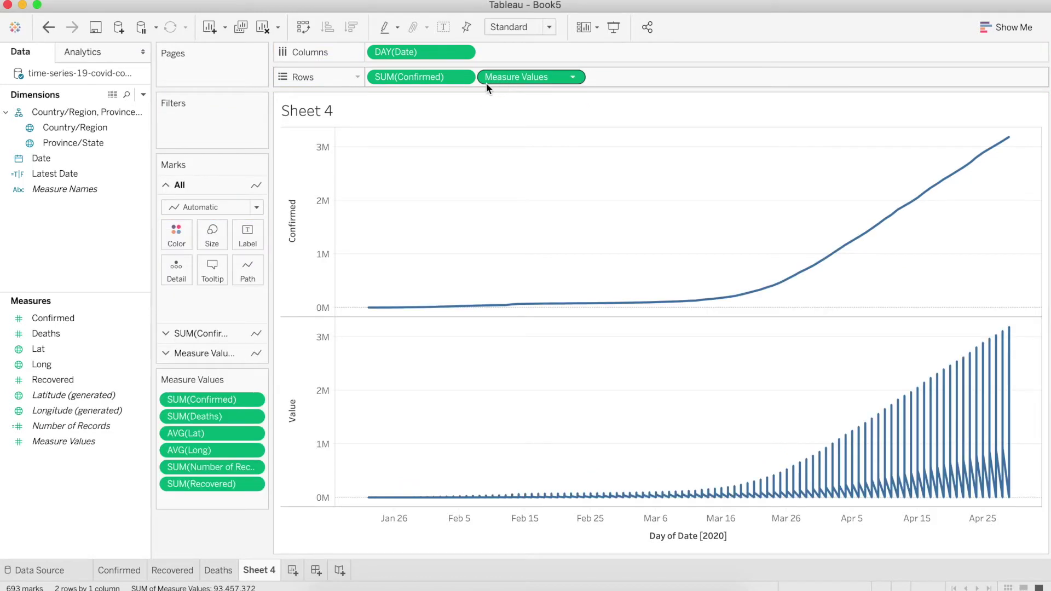
- Keep only Confirmed, Deaths and Recovered lines, coloured green, dark red and blue by Measure Names
left_click_drag(431, 80, 698, 14)
left_click_drag(192, 387, 214, 495)
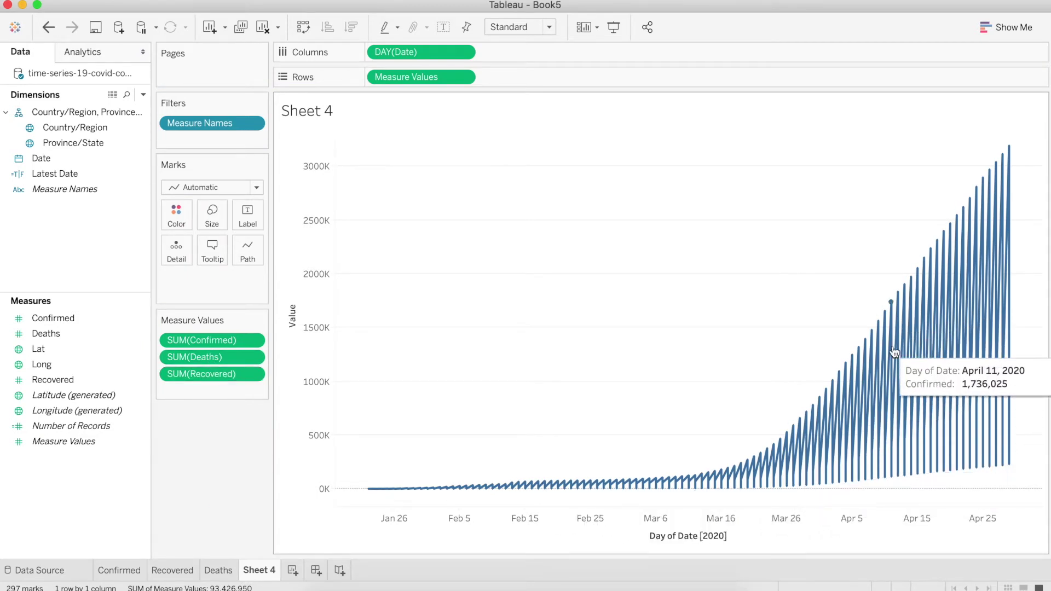
left_click_drag(57, 189, 176, 216)
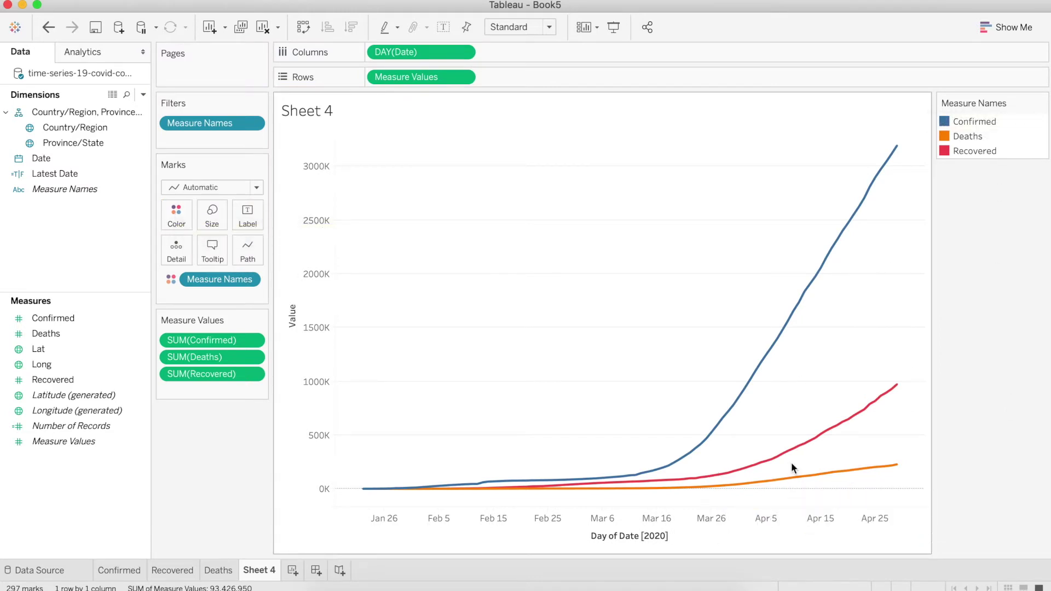
double_click(974, 151)
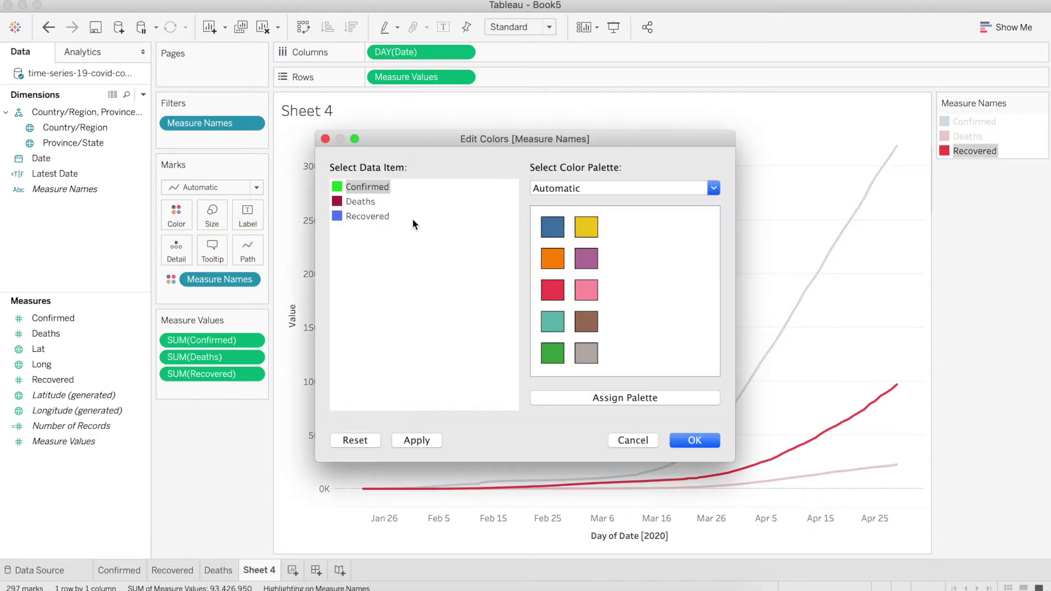
left_click(409, 440)
left_click(676, 440)
left_click(141, 572)
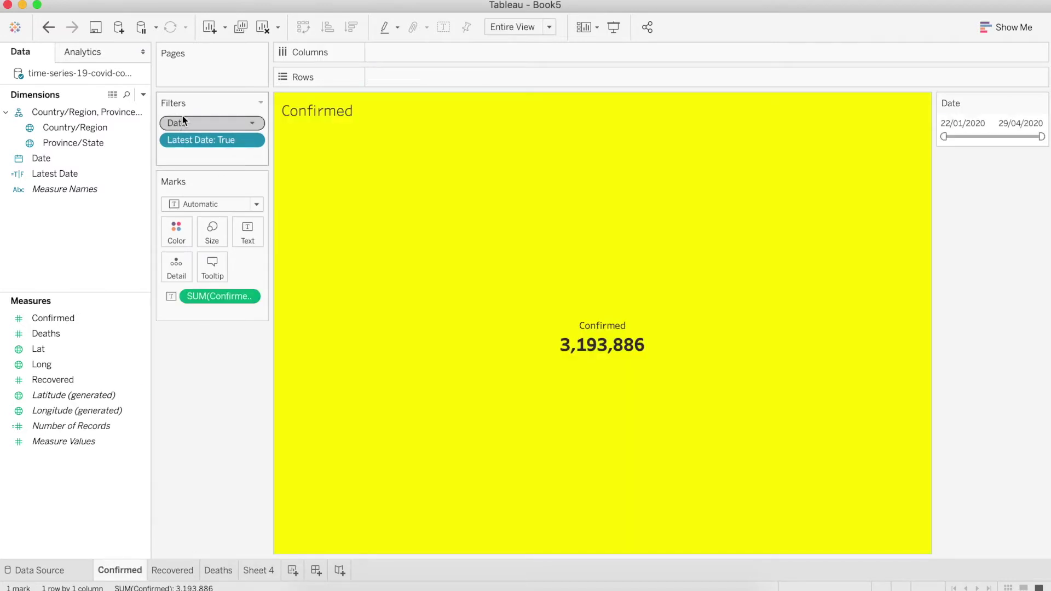
- Apply the Confirmed sheet's Date filter to all worksheets using this data source
left_click(251, 125)
mouse_move(269, 203)
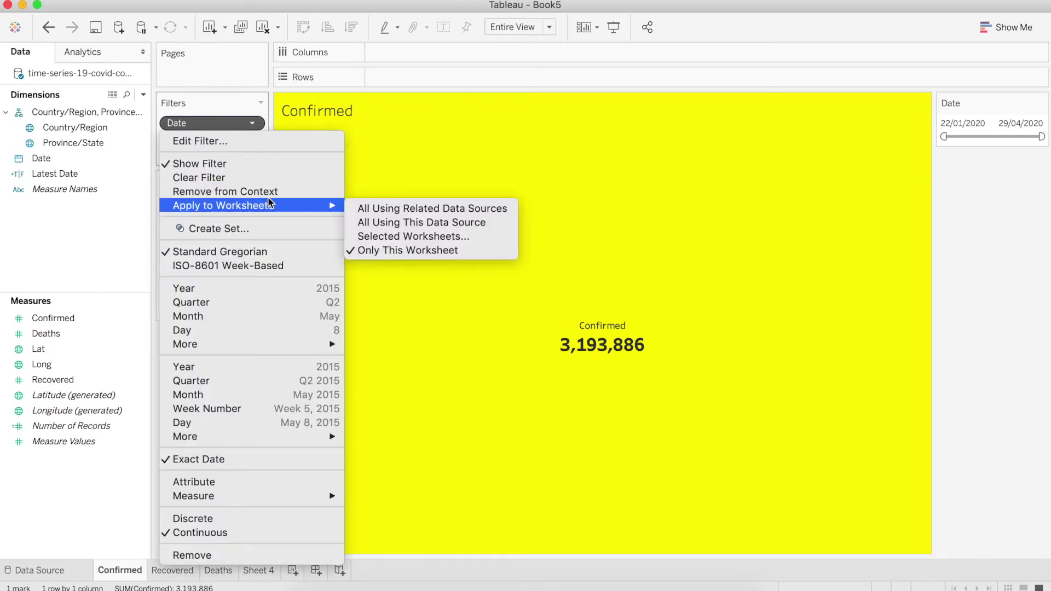
left_click(465, 223)
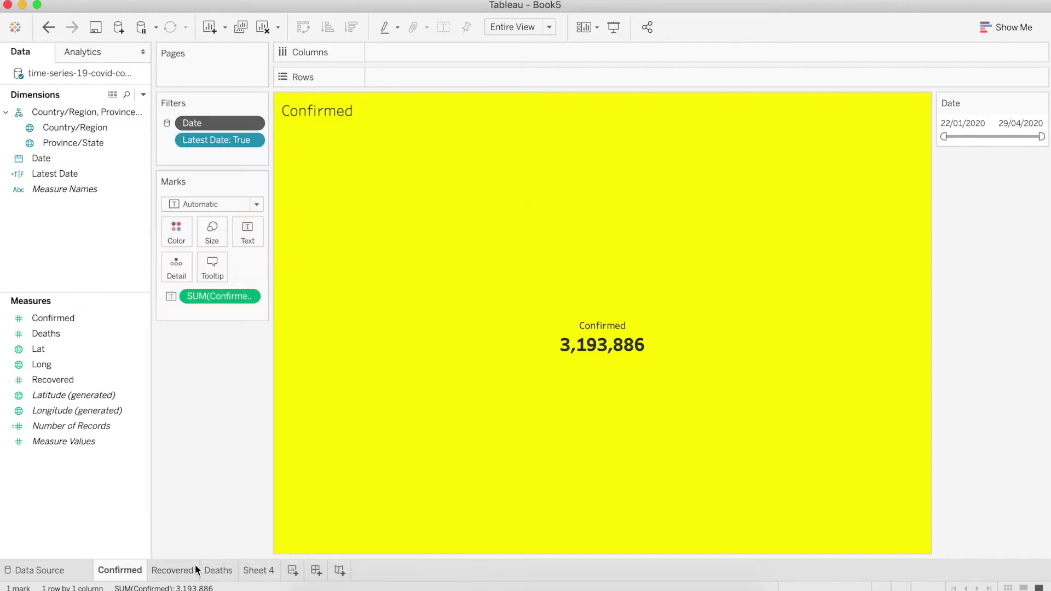
left_click(186, 570)
left_click(207, 571)
left_click(258, 570)
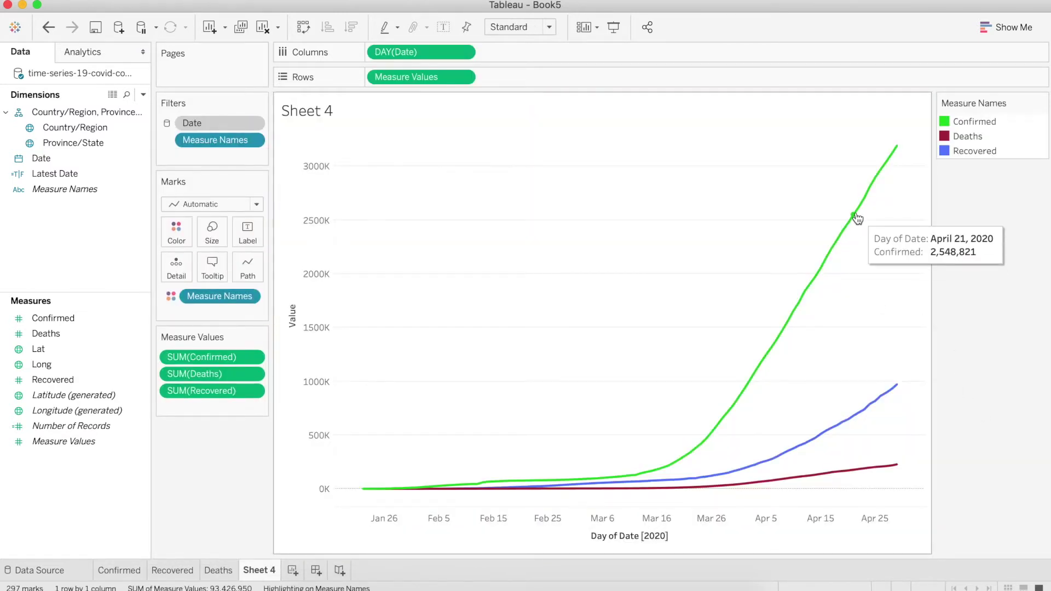
- Duplicate Measure Values on Rows and draw the first chart's marks as small circles
mouse_move(863, 203)
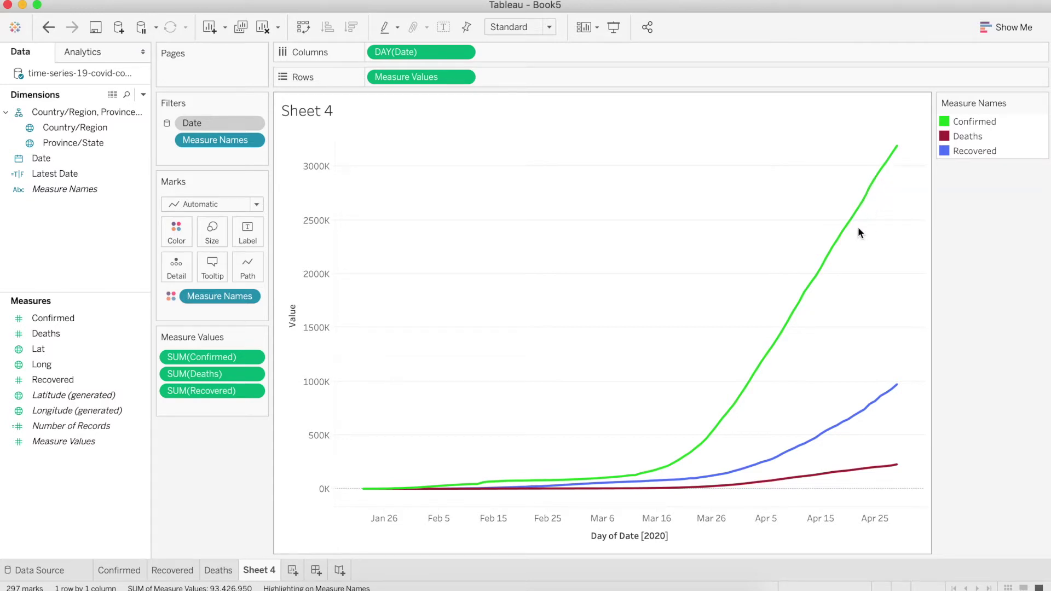
left_click_drag(408, 76, 539, 79)
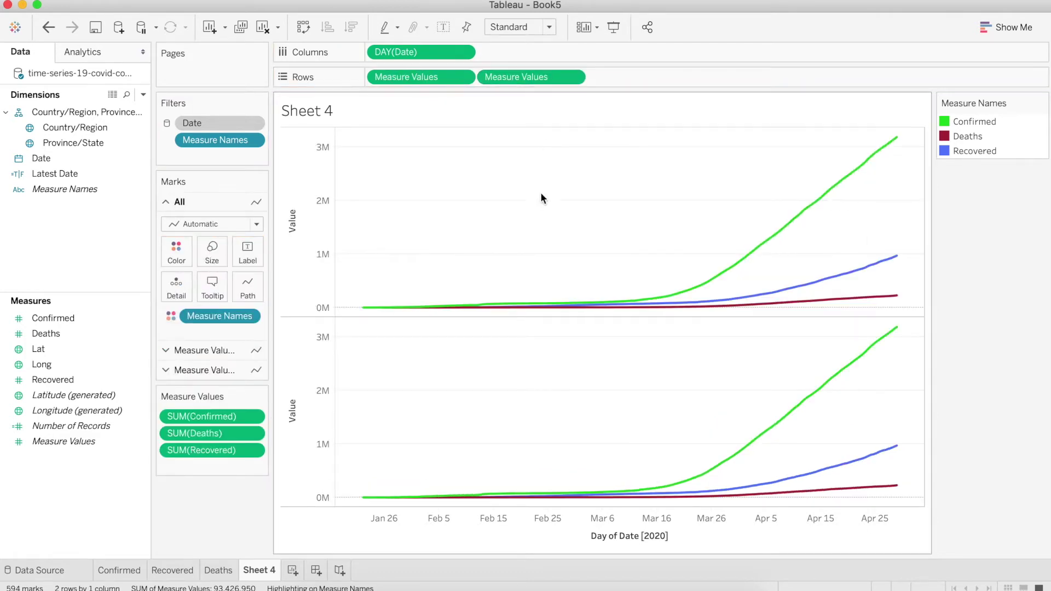
left_click(234, 350)
left_click(219, 244)
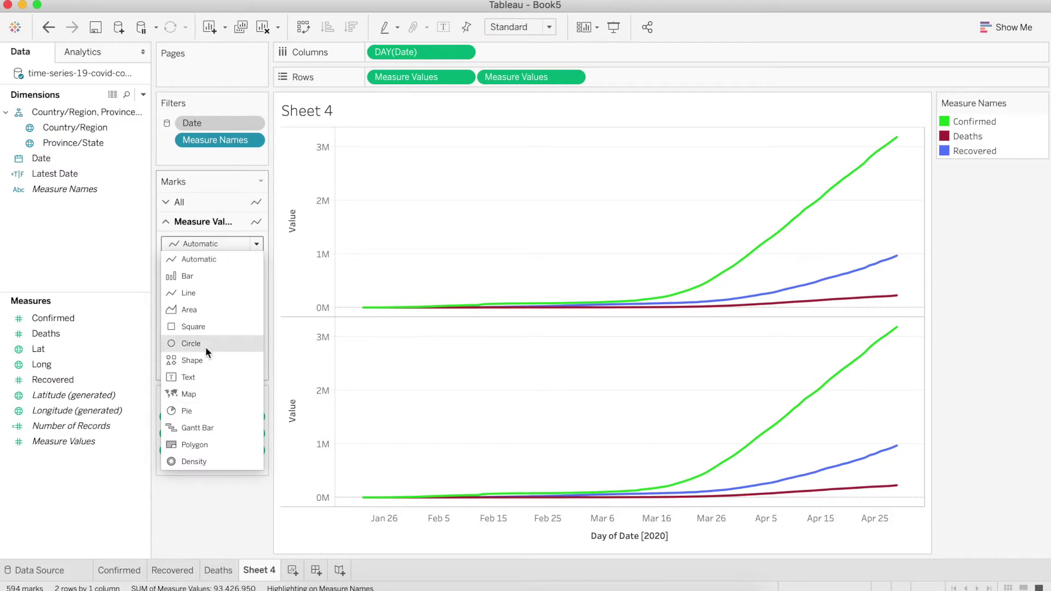
left_click(192, 360)
left_click(212, 271)
left_click_drag(268, 308, 223, 310)
left_click(204, 369)
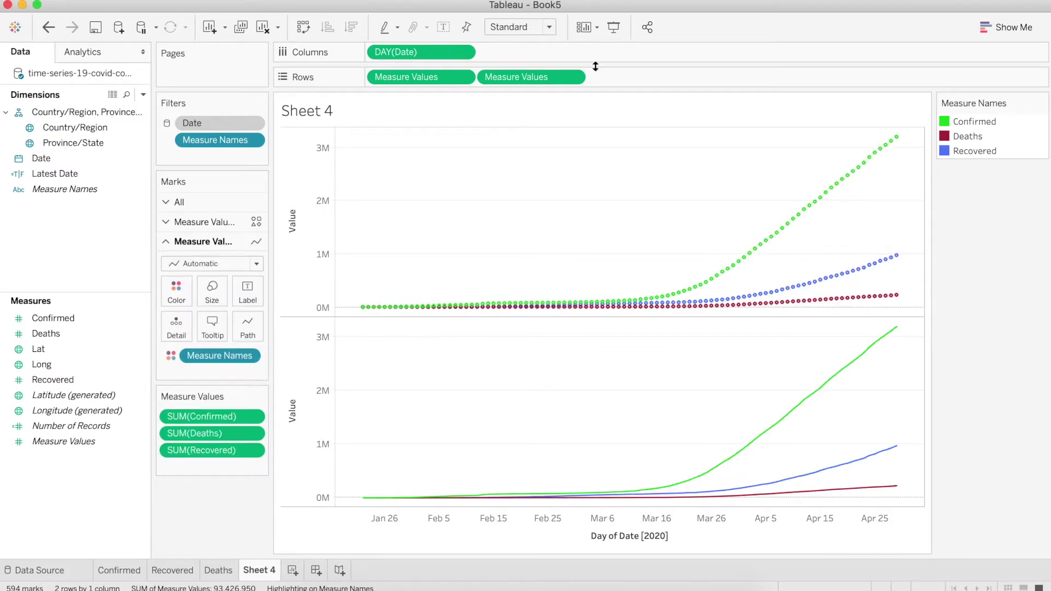
- Overlay both charts on a synchronised dual axis and name the sheet Cumulative Cases
left_click(573, 76)
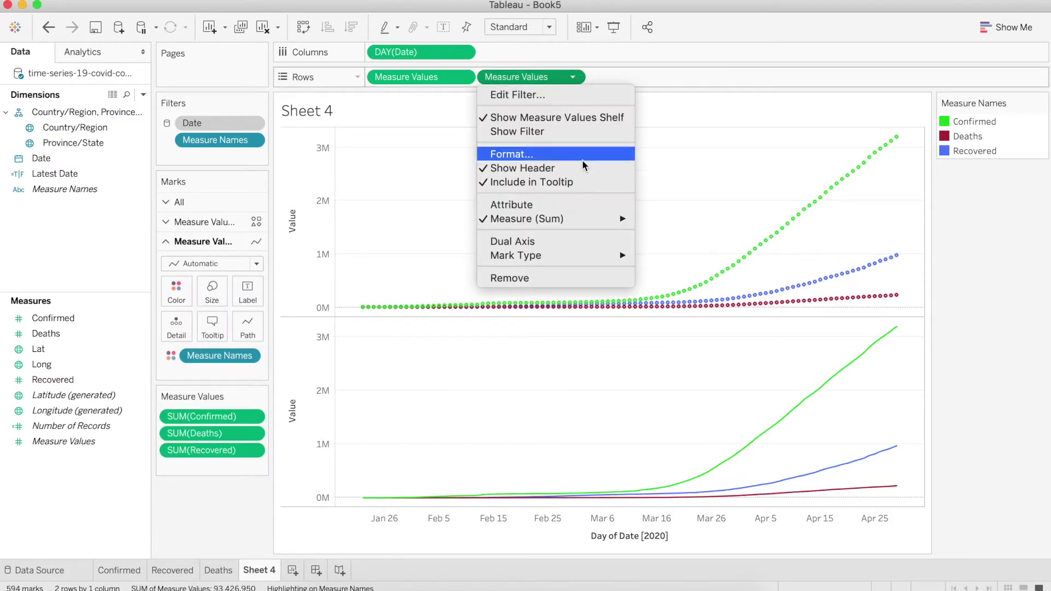
left_click(542, 242)
right_click(896, 183)
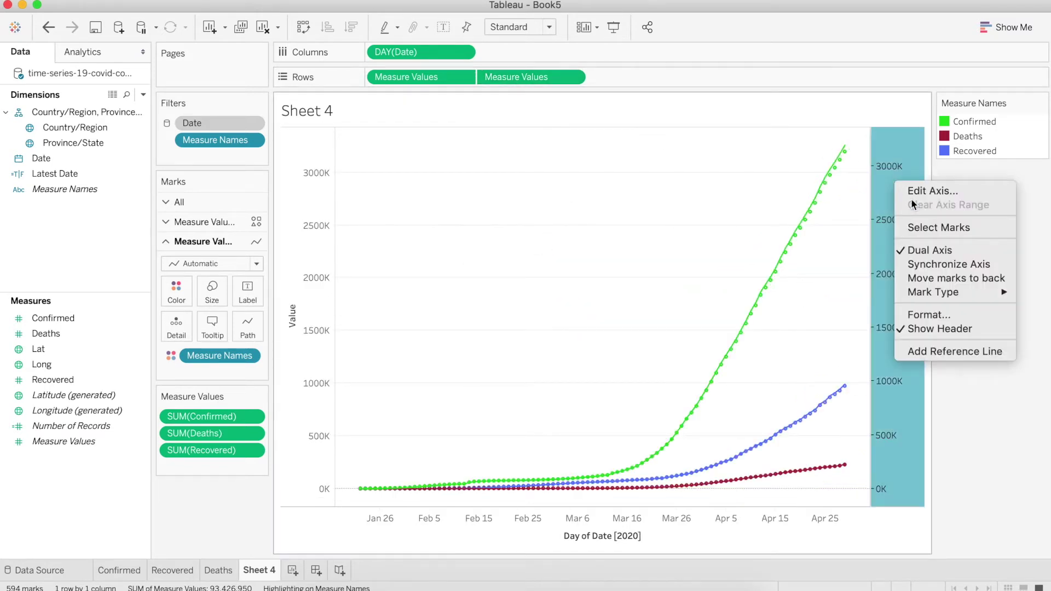
left_click(948, 264)
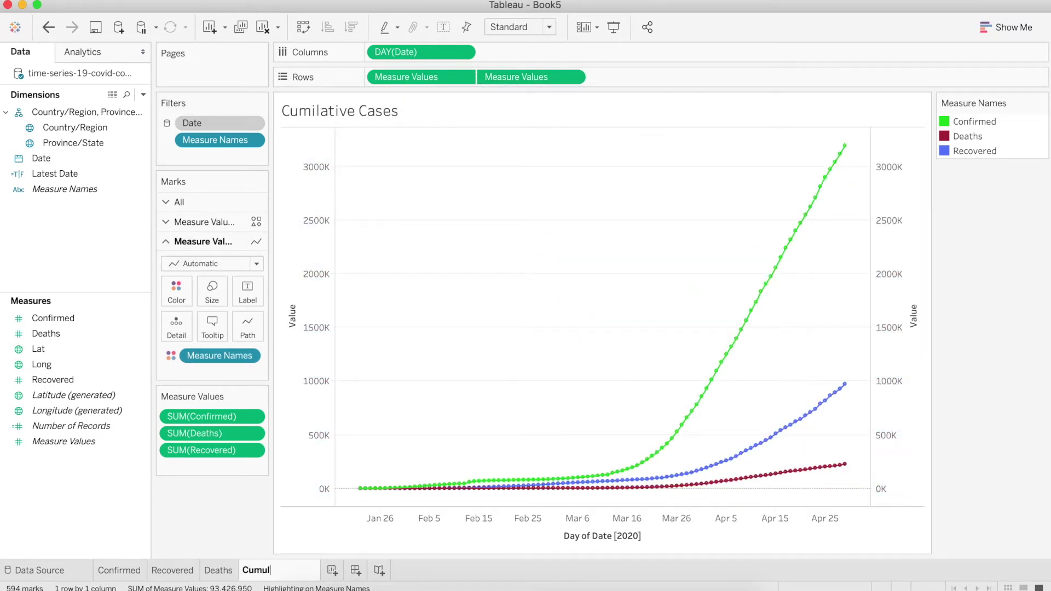
type("Cases")
key("Return")
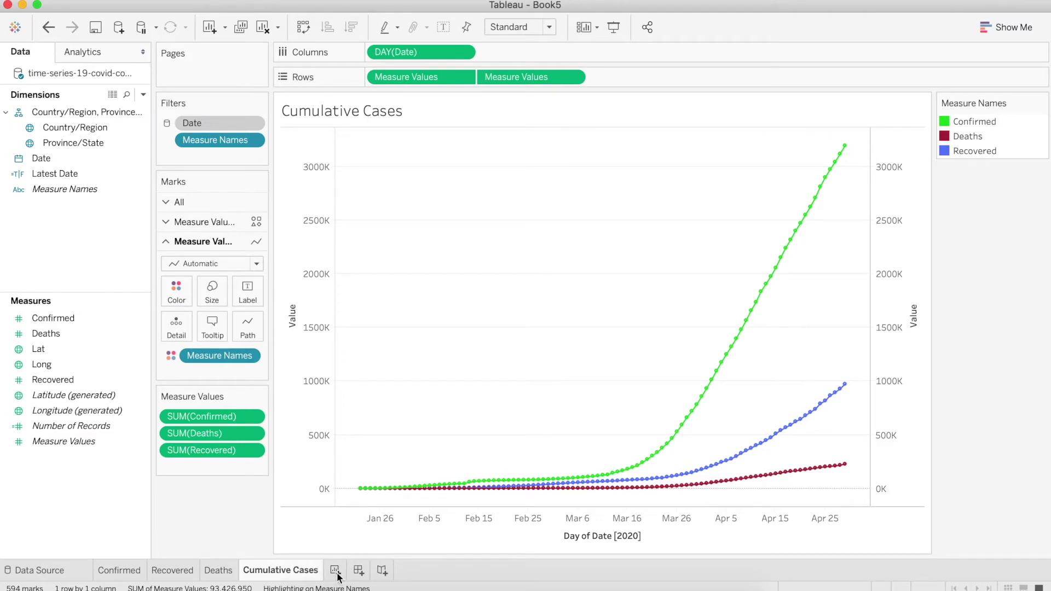
- Add a new worksheet named Daily New Cases
left_click(335, 572)
double_click(337, 575)
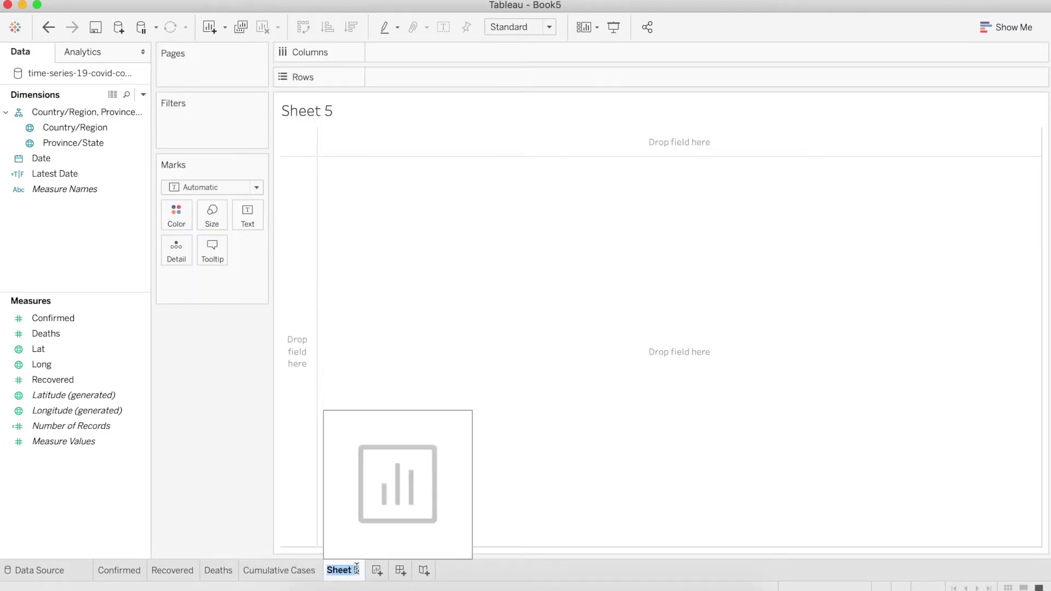
type("Daily New Cases")
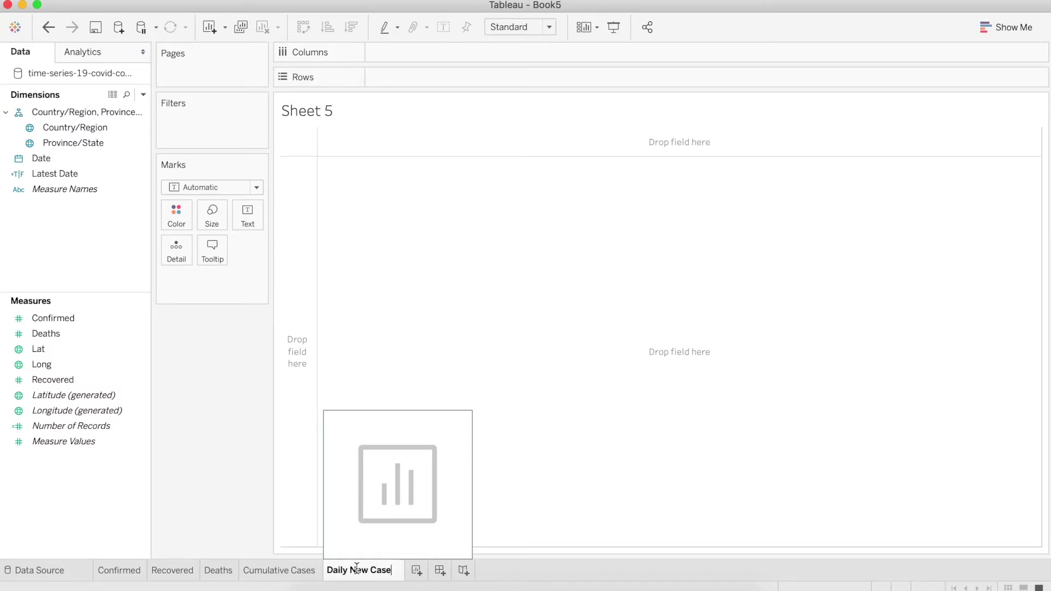
key("Return")
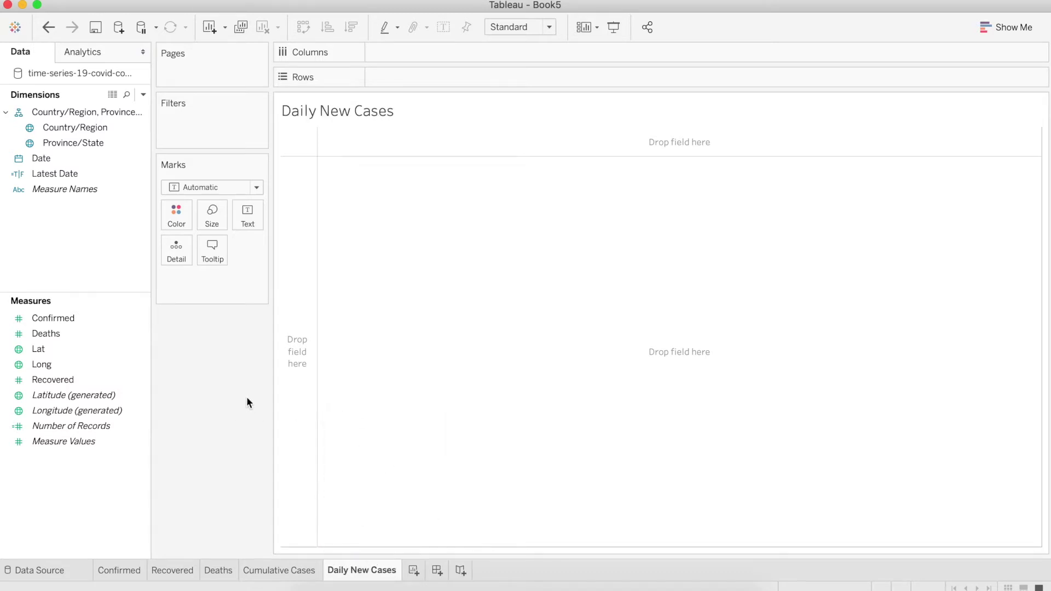
- Chart SUM(Confirmed) as bars across continuous daily dates
left_click_drag(41, 158, 438, 52)
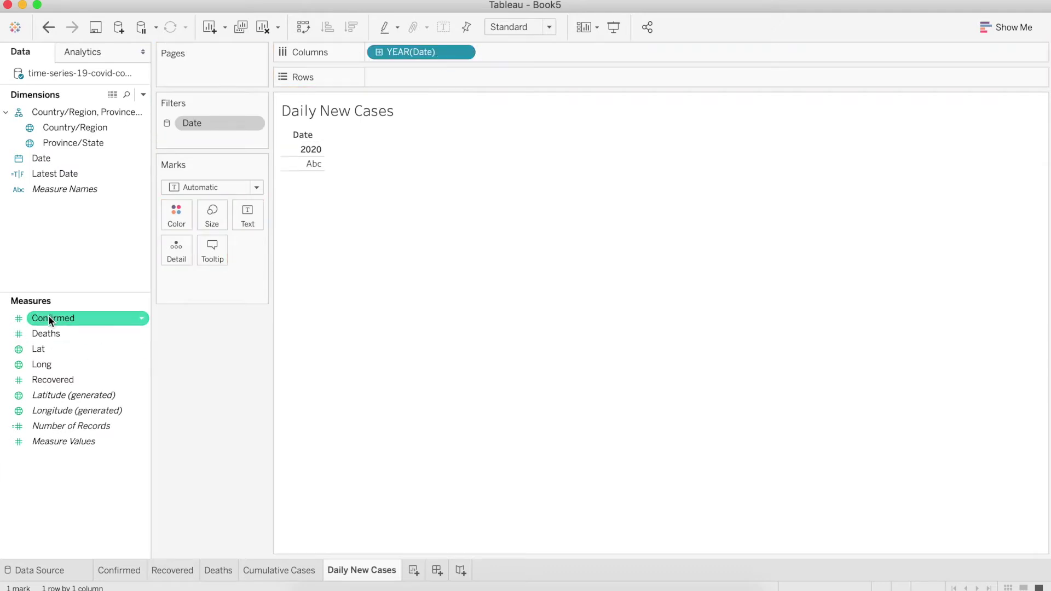
left_click_drag(55, 318, 381, 76)
left_click(469, 52)
left_click(439, 404)
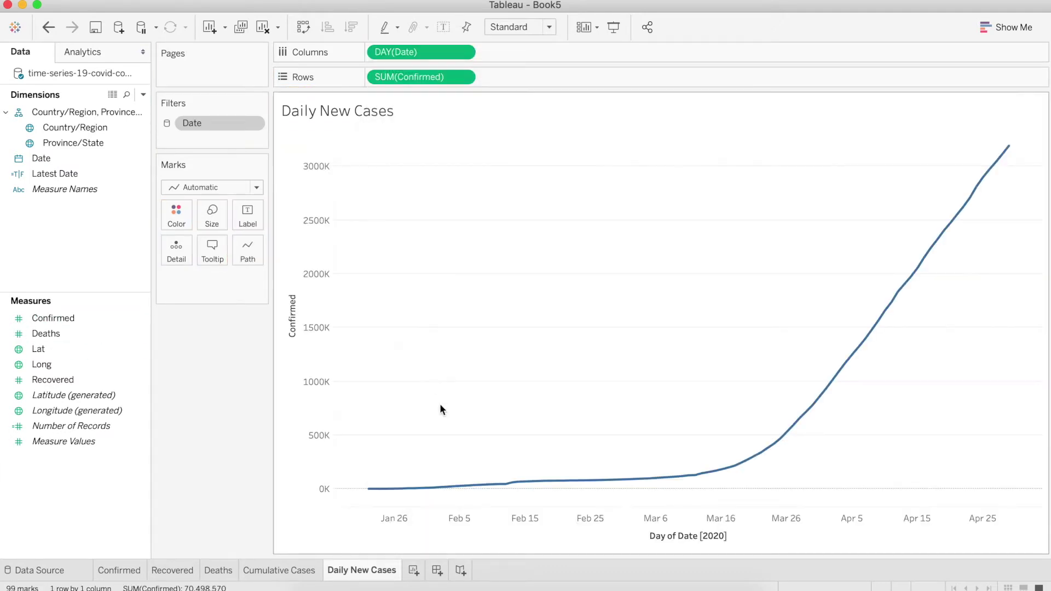
left_click(257, 189)
left_click(187, 219)
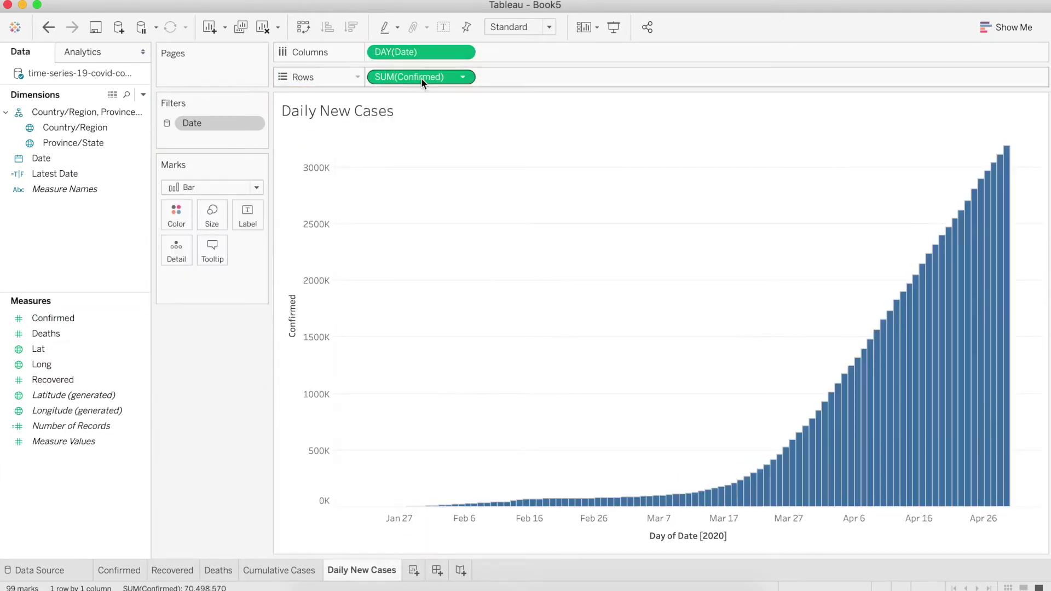
- Show Confirmed as a day-to-day Difference and label each bar with its value
left_click(463, 77)
mouse_move(495, 316)
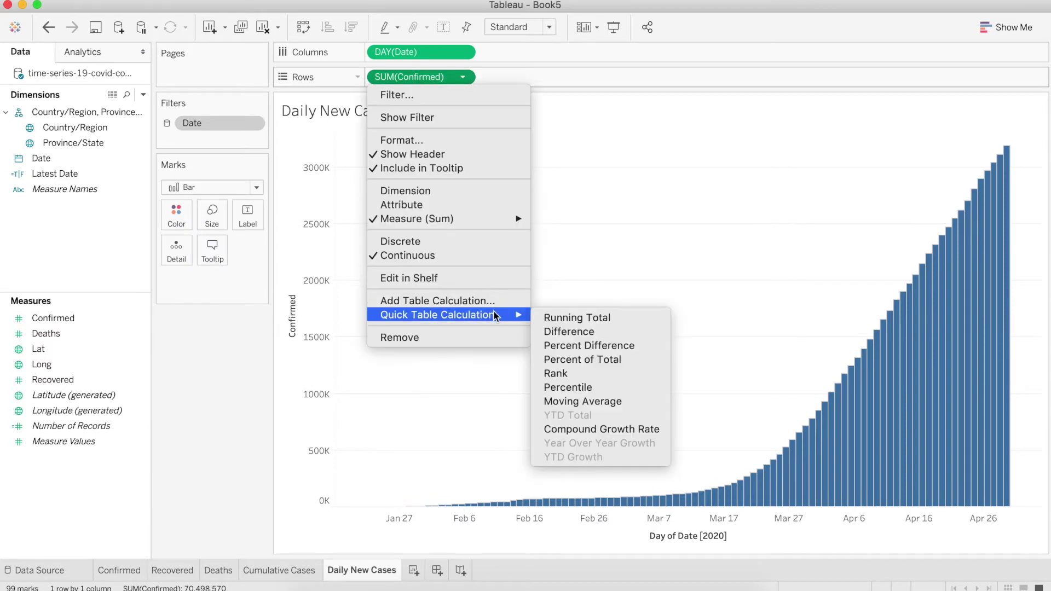
left_click(572, 332)
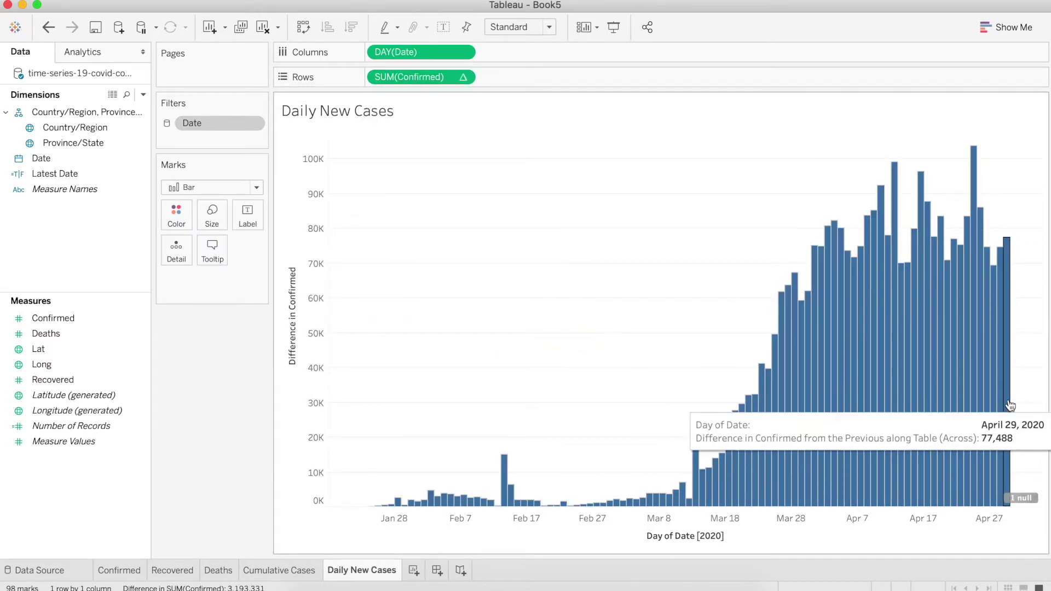
mouse_move(919, 405)
left_click_drag(441, 78, 248, 216)
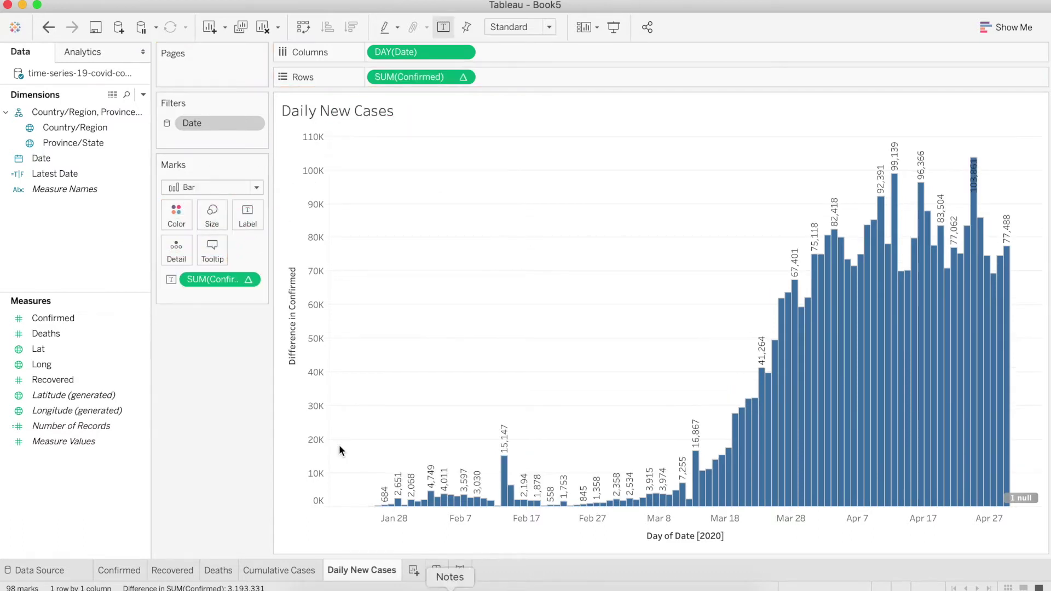
- Retitle the vertical axis 'Number of New Cases'
right_click(289, 300)
left_click(323, 305)
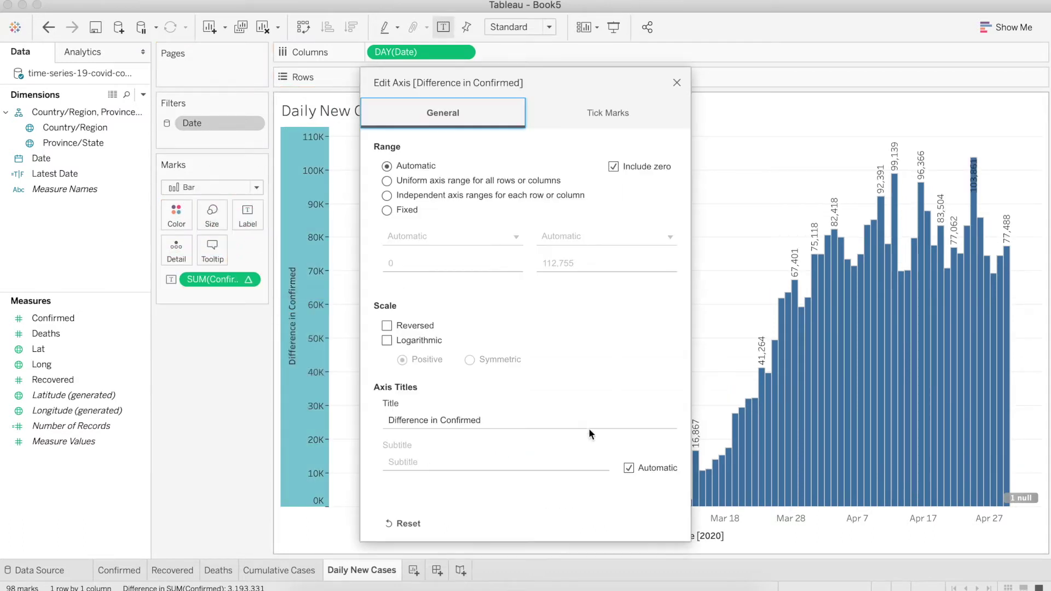
left_click_drag(388, 420, 456, 422)
type("Number")
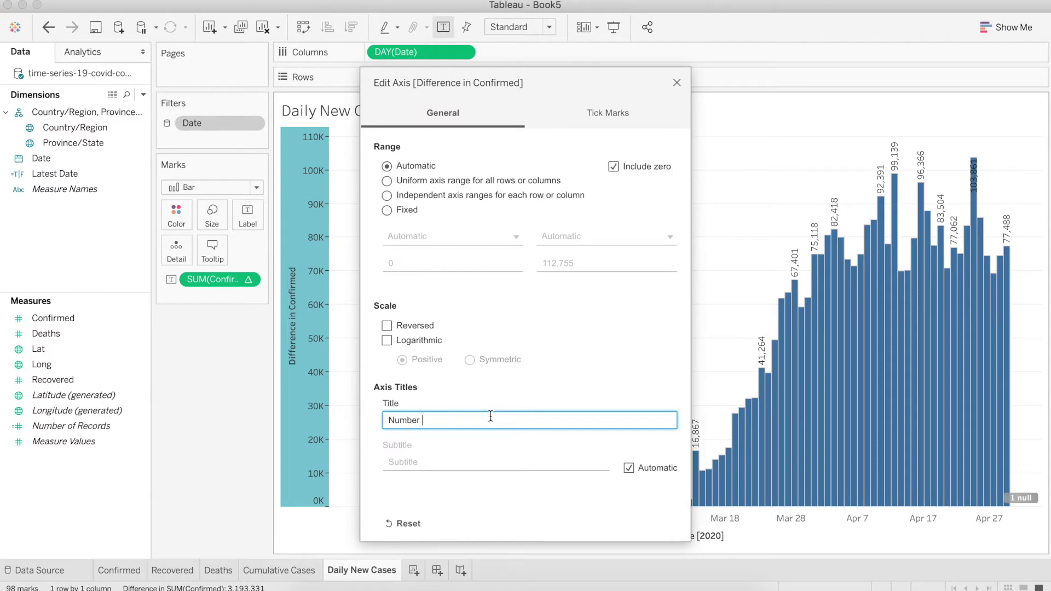
type(" of New Cases")
left_click(677, 82)
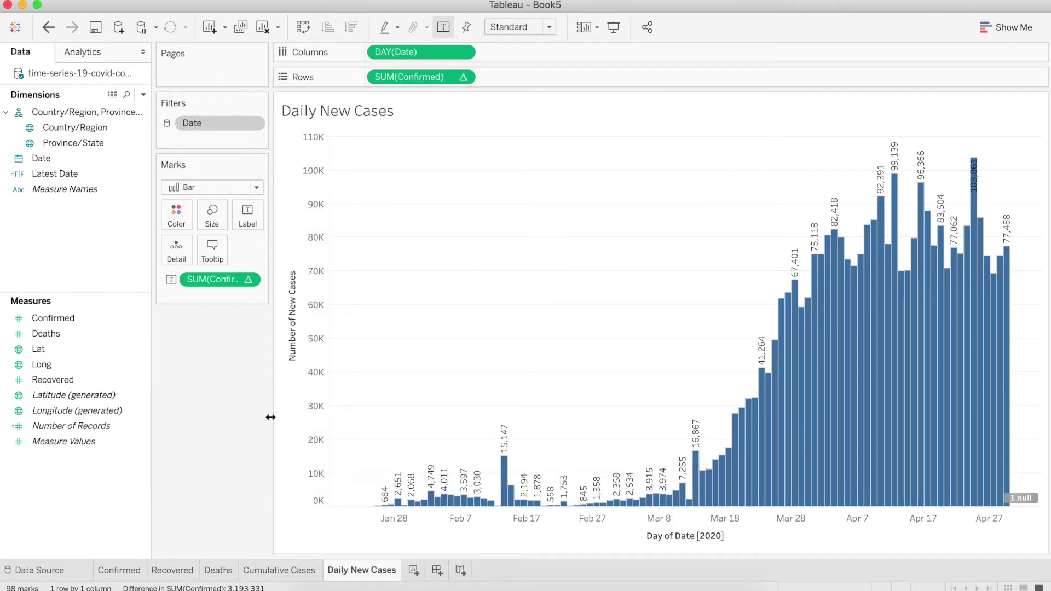
- Clear the date axis title and colour all the bars black
right_click(718, 520)
left_click(535, 372)
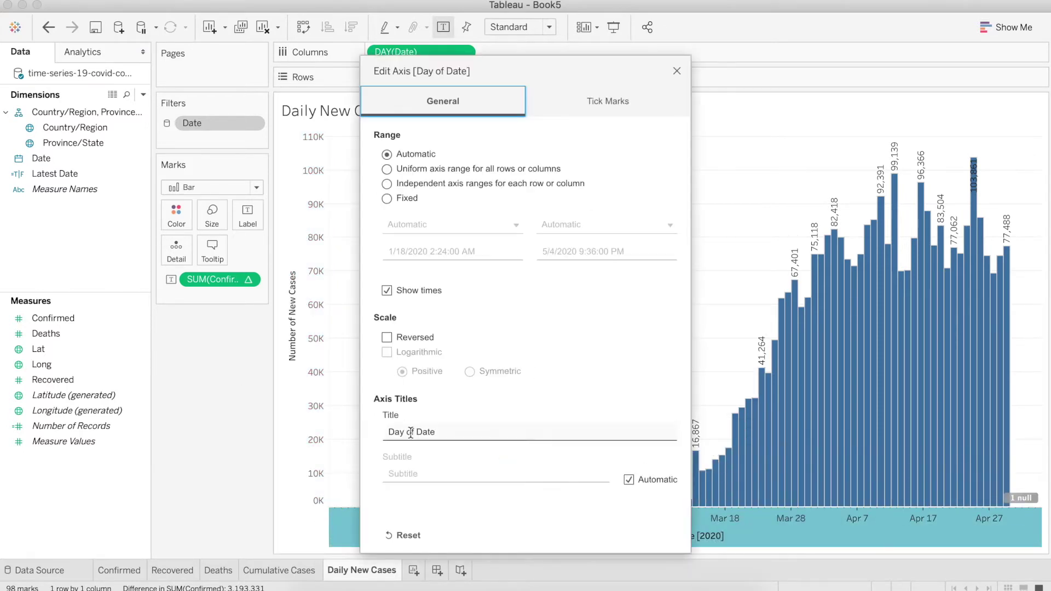
left_click_drag(420, 432, 208, 418)
key("BackSpace")
key("BackSpace")
key("BackSpace")
key("BackSpace")
key("BackSpace")
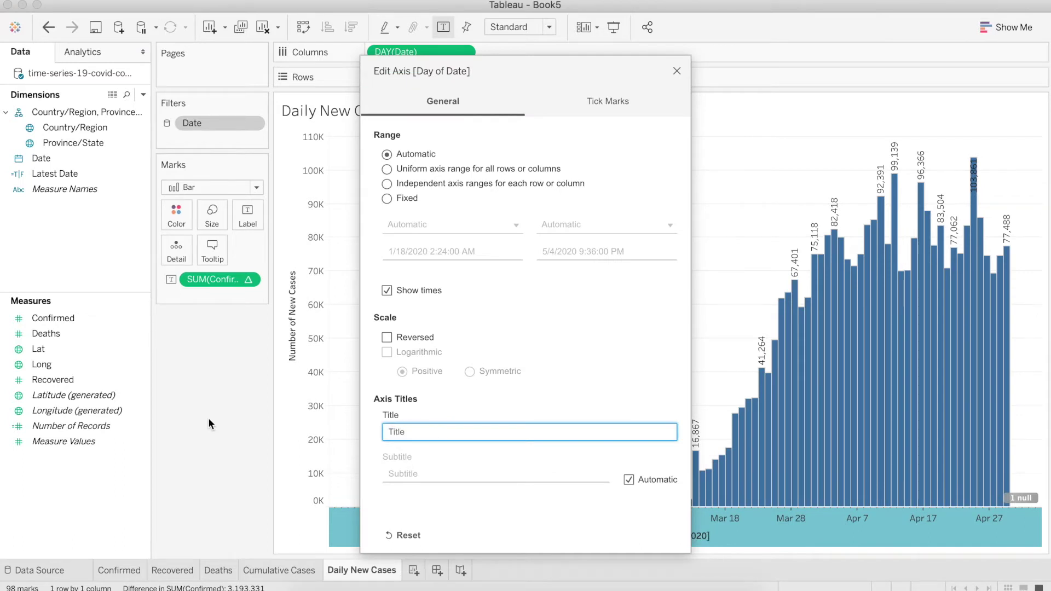
left_click(676, 71)
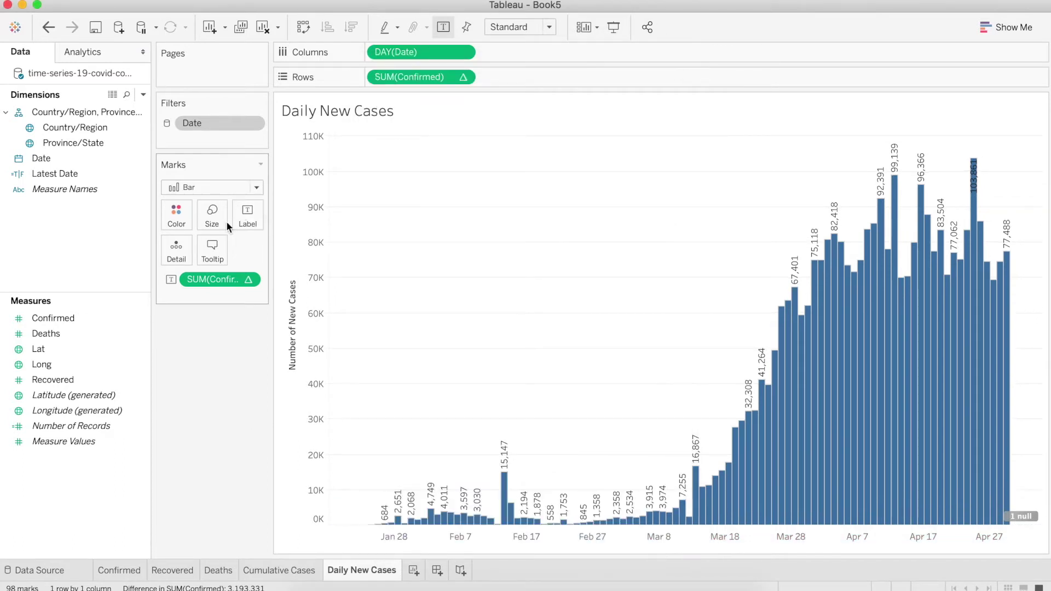
left_click(183, 216)
left_click(183, 262)
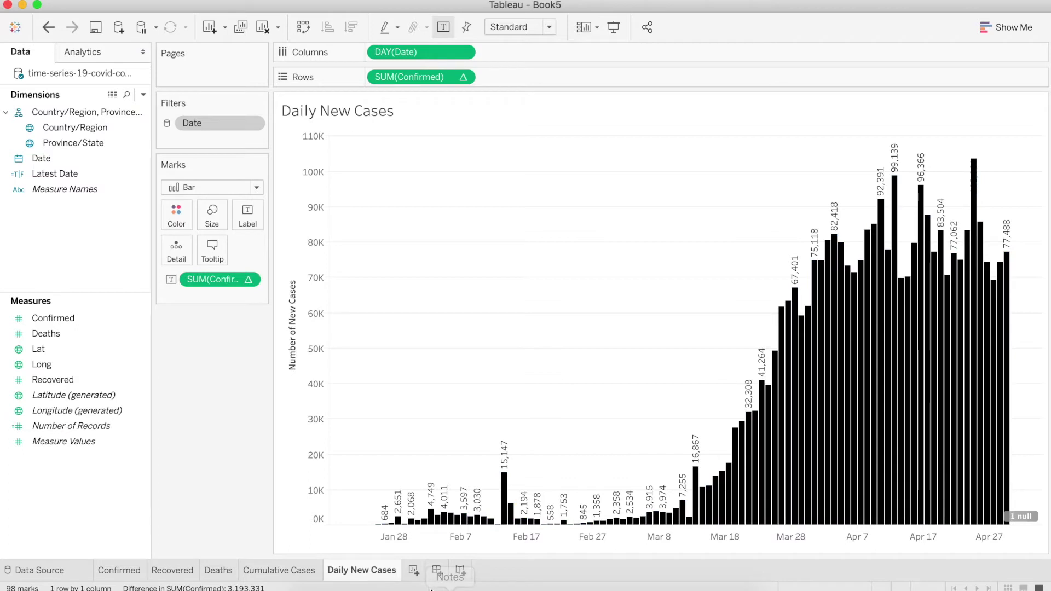
- On a new sheet, list countries on Rows expanded to their Province/State entries
left_click(418, 572)
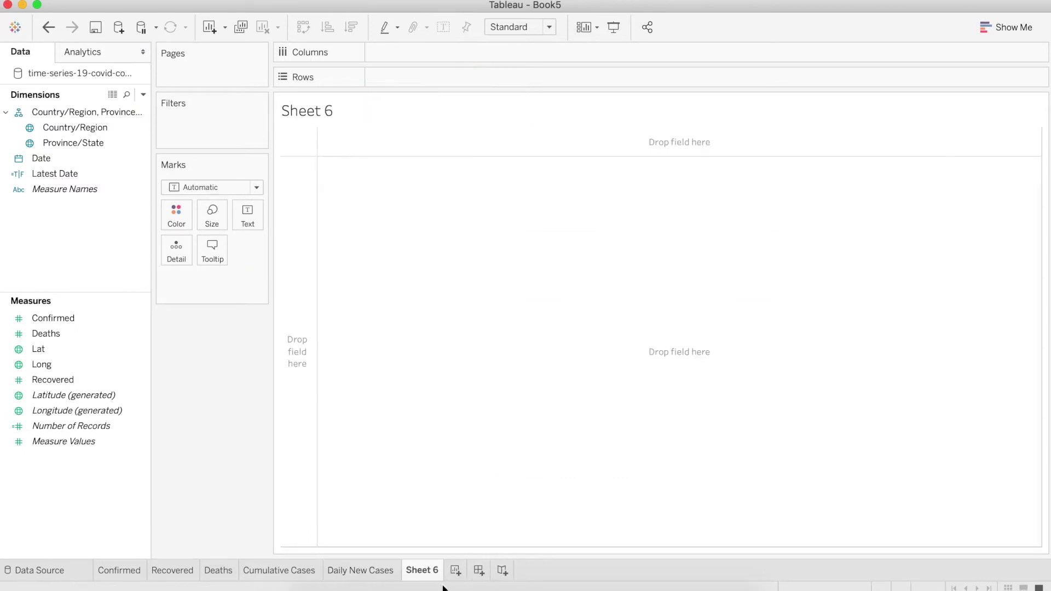
left_click(96, 114)
left_click_drag(67, 110, 412, 75)
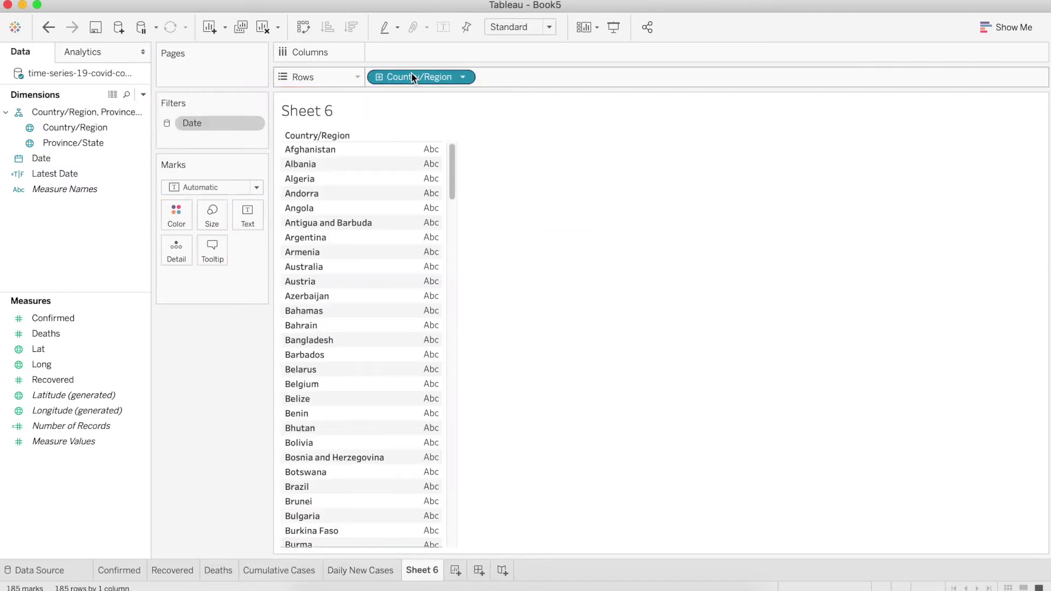
left_click(380, 77)
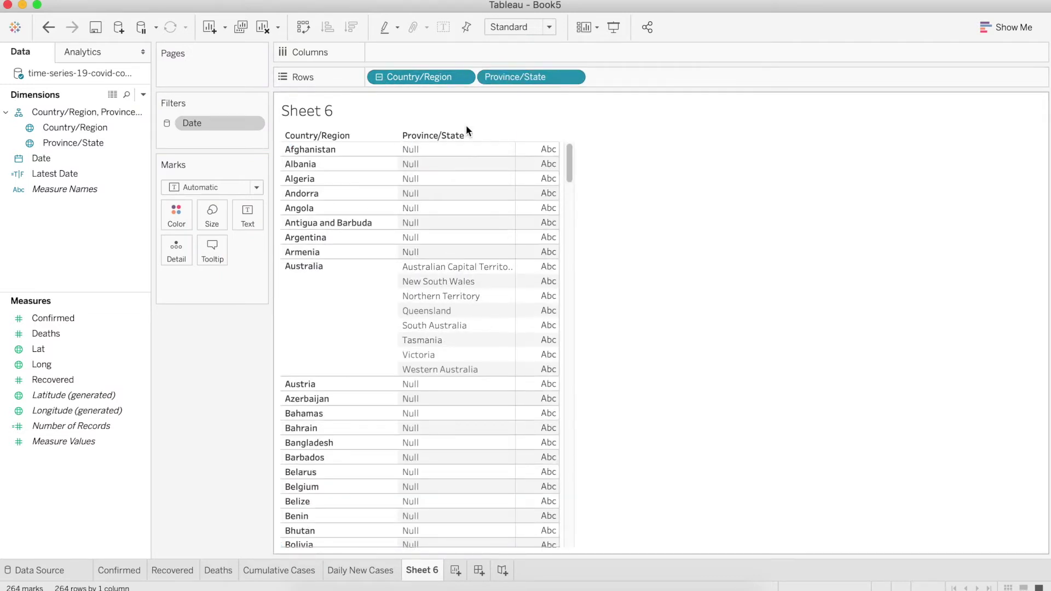
left_click(73, 142)
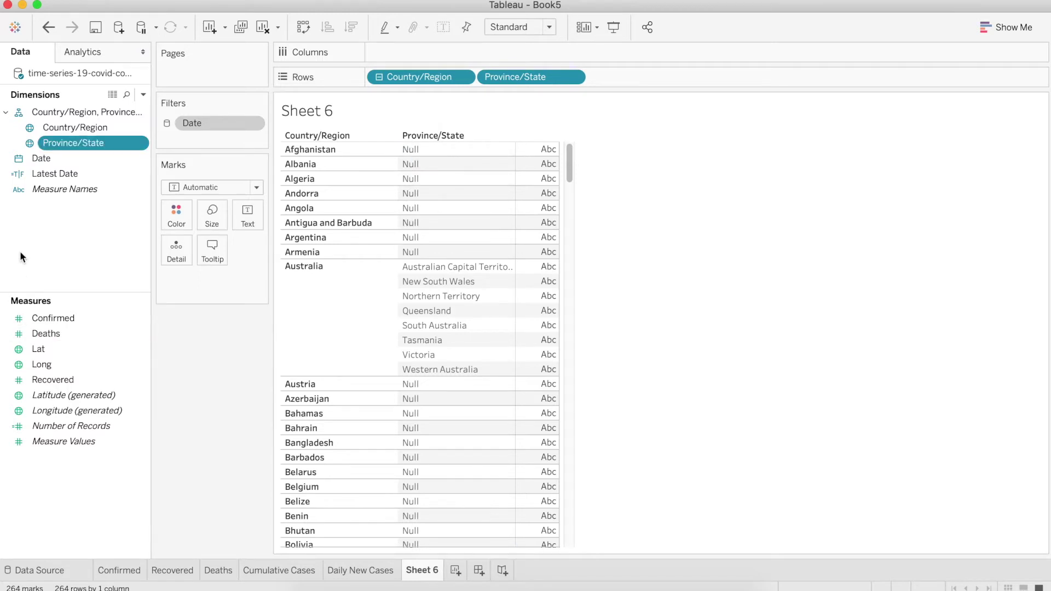
right_click(29, 242)
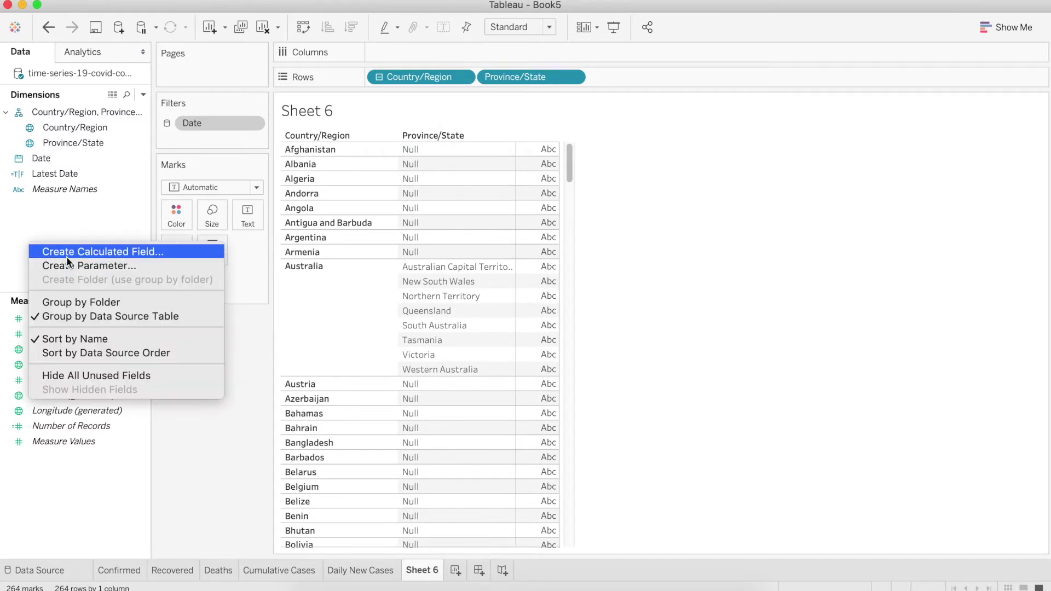
- Create a Province/States calculated field: IF ISNULL([Province/State]) THEN "" ELSE [Province/State] END
left_click(67, 255)
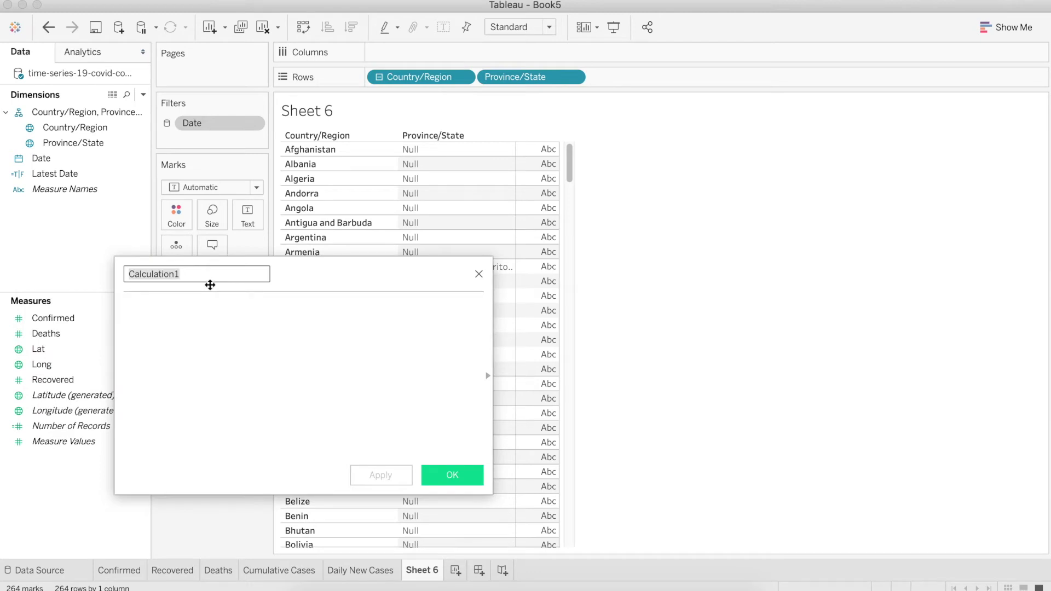
type("Provi")
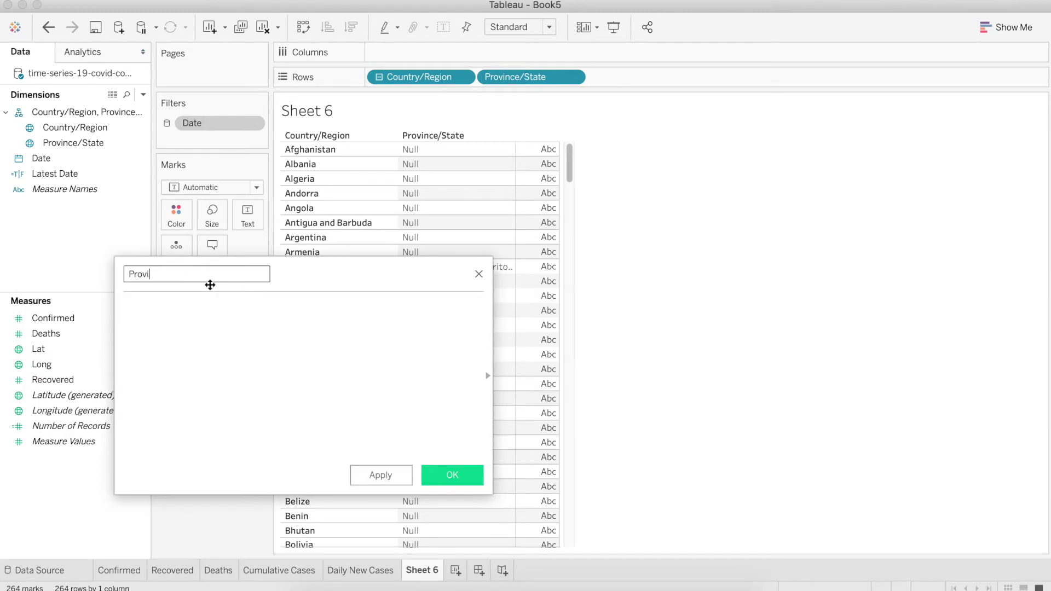
type("nce/States")
left_click(239, 305)
type("IF ISNULL()")
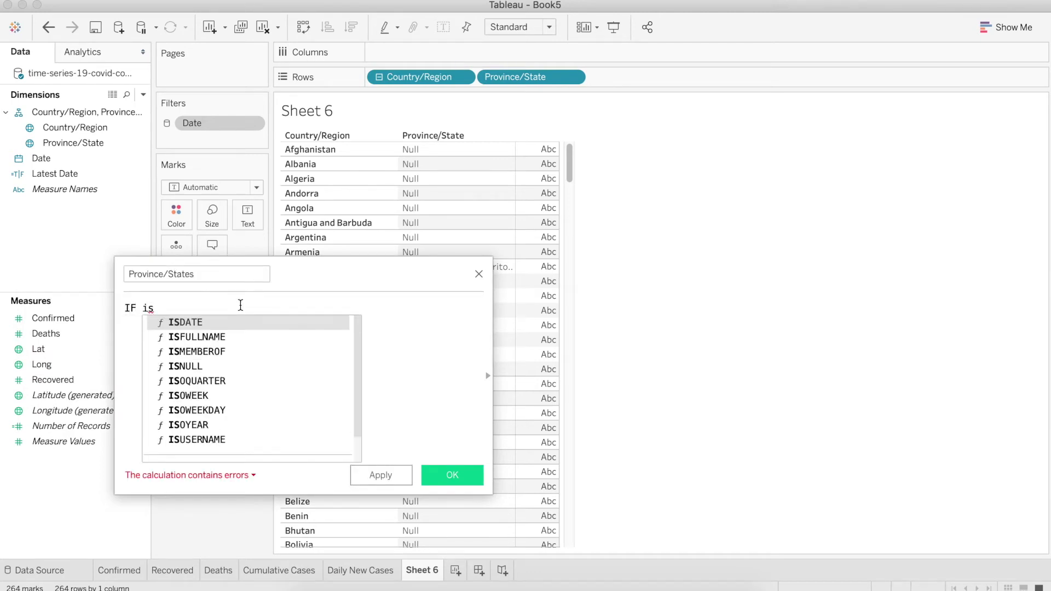
type("[Province/State]) THEN")
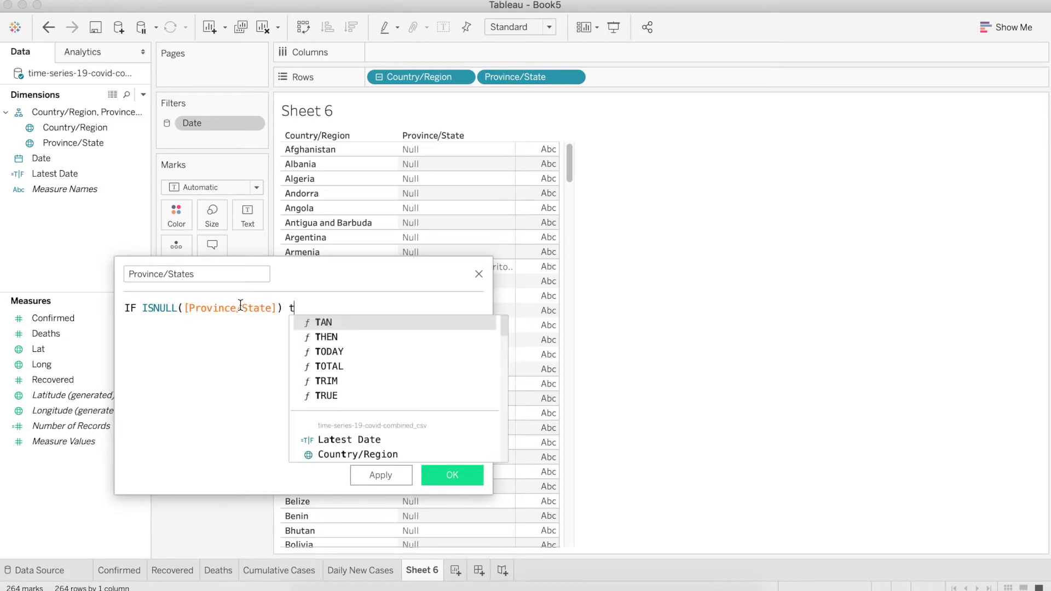
type(" \"\" END")
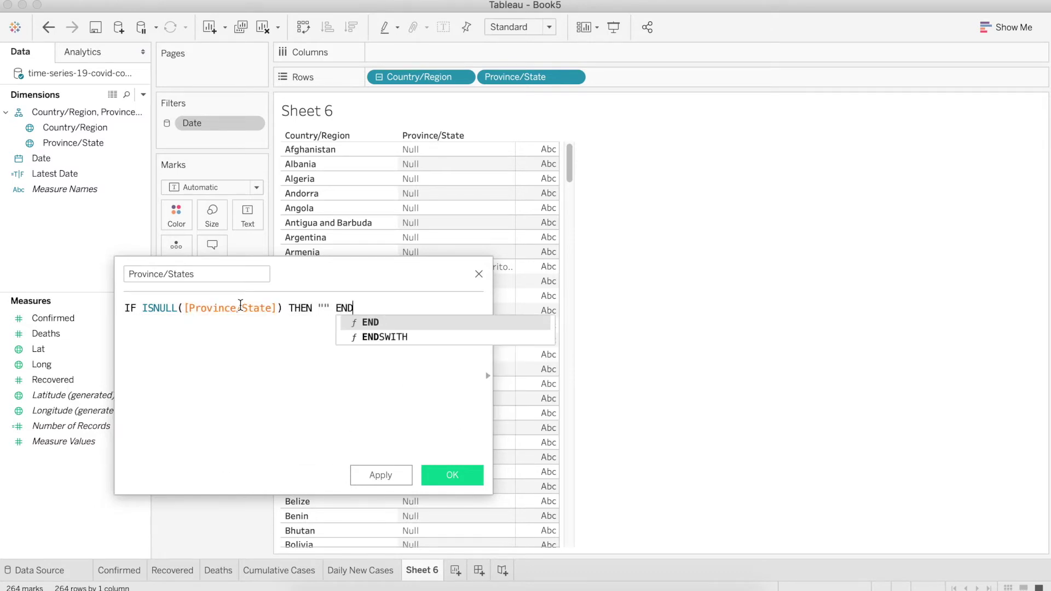
key("BackSpace")
key("BackSpace")
key("Return")
type("ELSE pro")
key("Return")
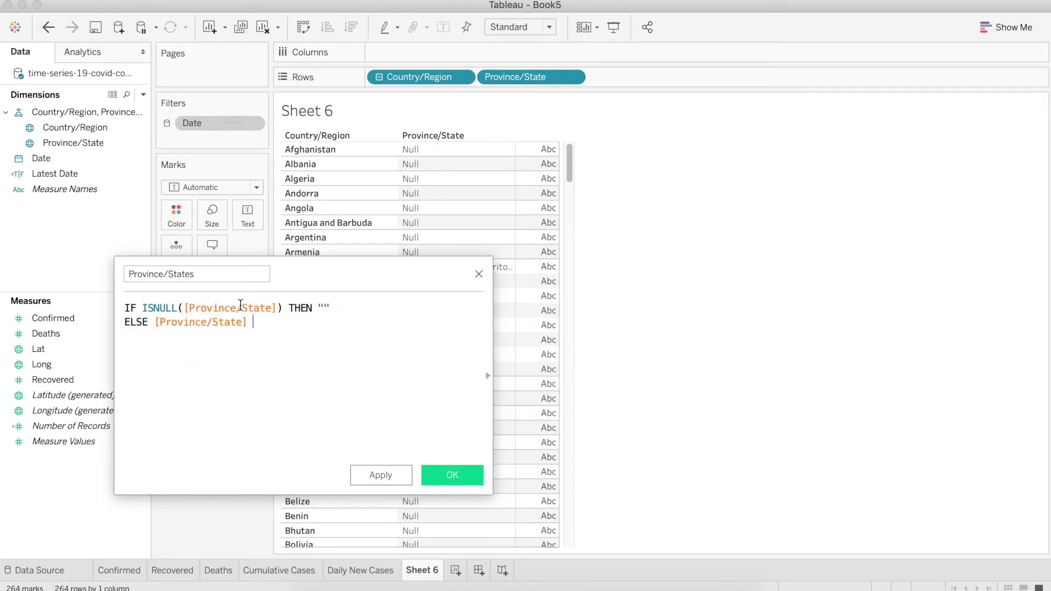
type("END")
left_click(380, 476)
- Give Province/States the State/Province geographic role and add it to the Country/Region hierarchy
left_click(452, 475)
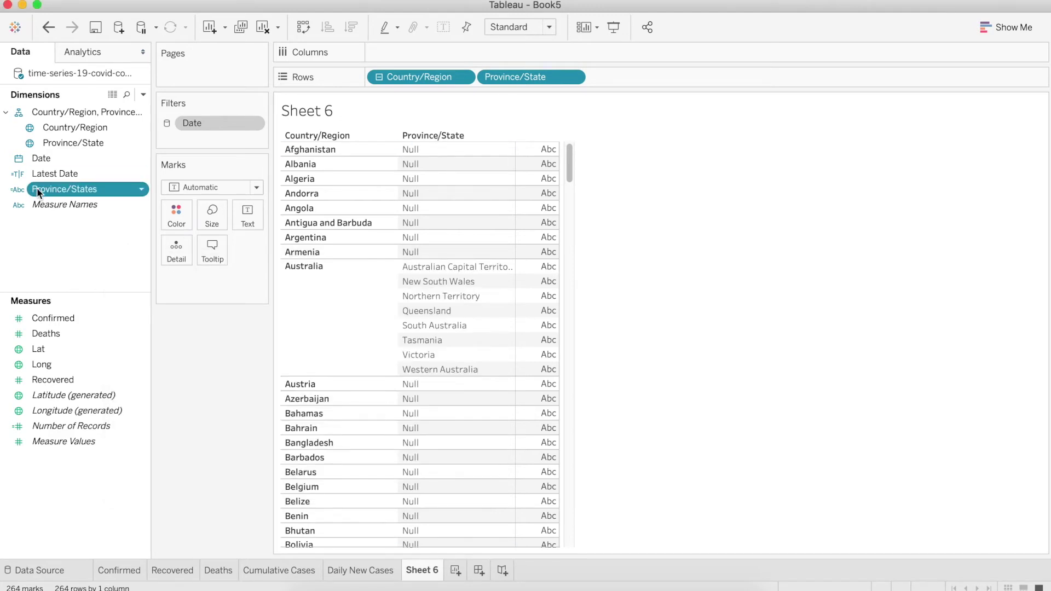
left_click(18, 190)
mouse_move(77, 284)
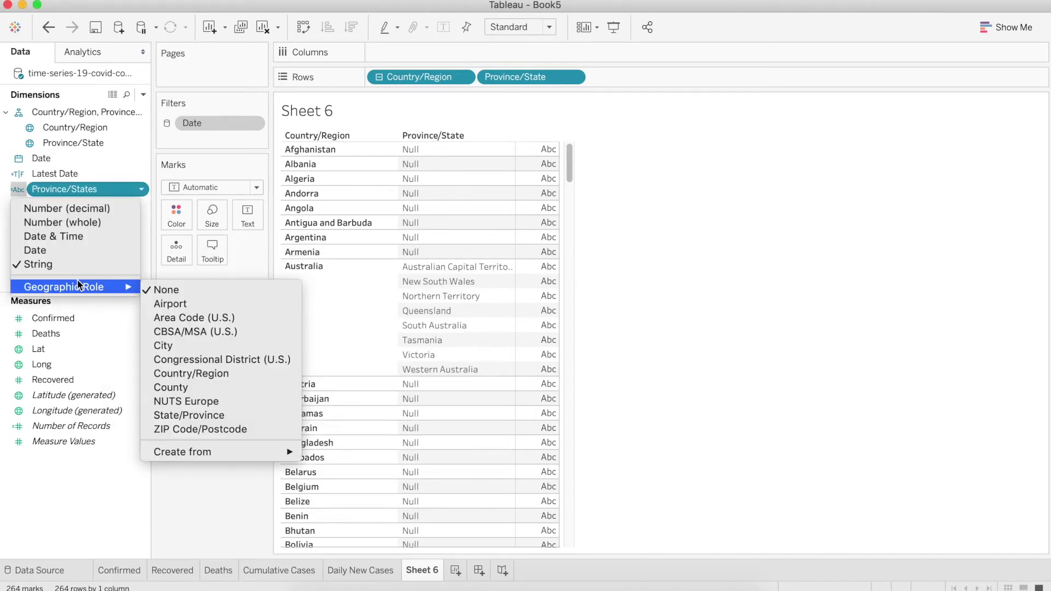
left_click(207, 415)
left_click(42, 194)
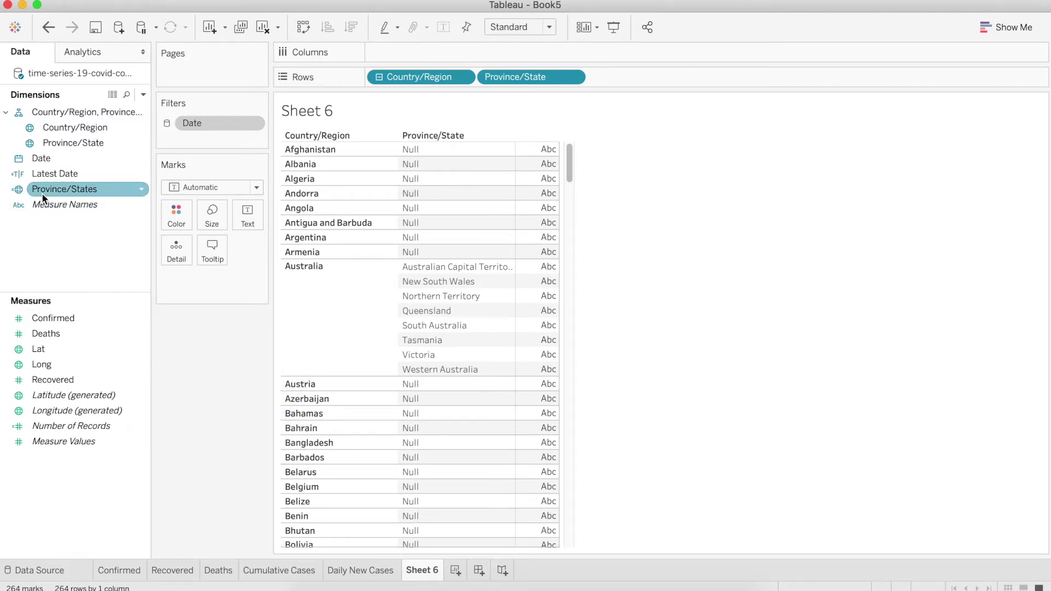
left_click_drag(42, 193, 62, 218)
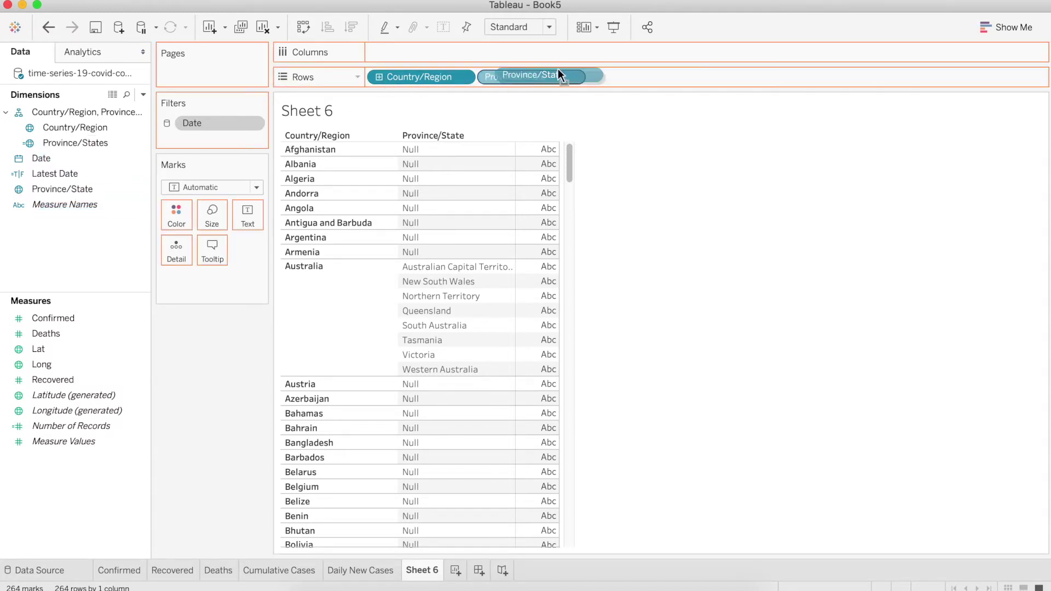
- Expand the country rows down to Province/States
left_click_drag(517, 76, 438, 126)
left_click(379, 76)
scroll(496, 338, "down", 15)
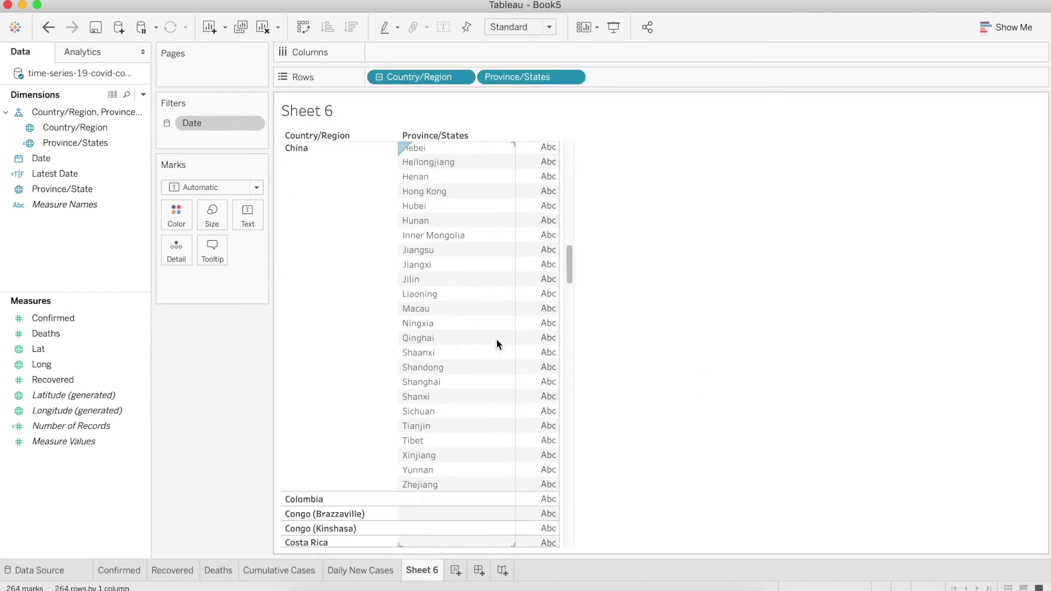
scroll(496, 343, "down", 10)
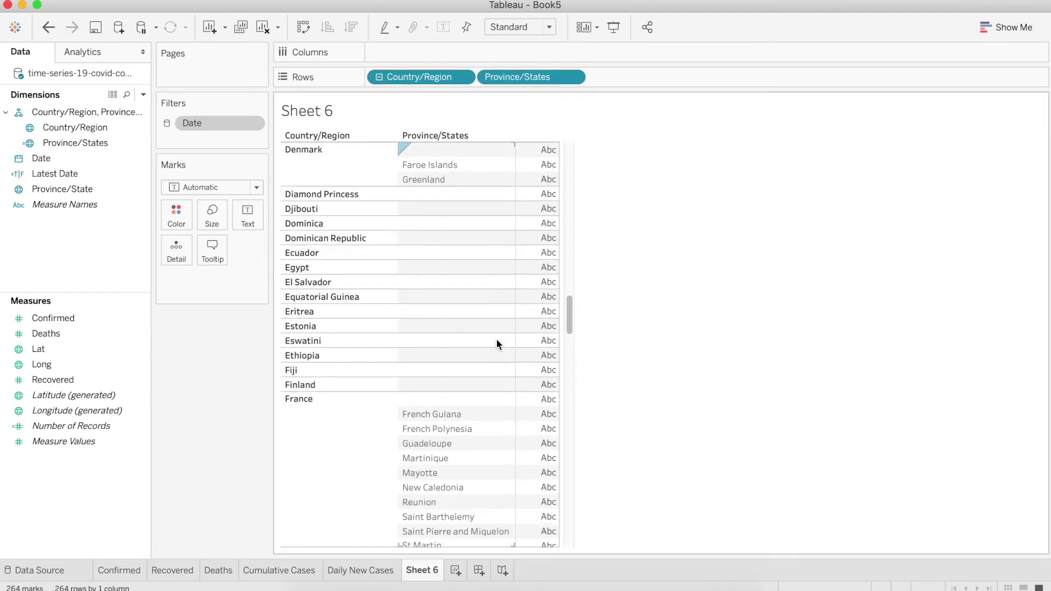
left_click_drag(568, 329, 569, 175)
- Show Measure Values as text with Measure Names split into one column per measure
left_click(33, 320)
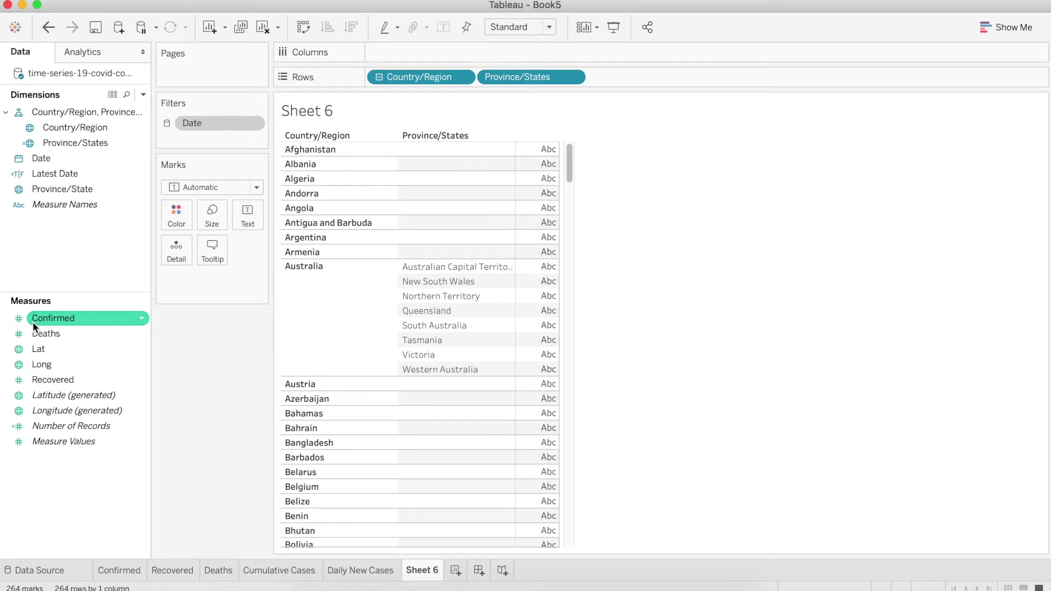
left_click(71, 426)
left_click(74, 441)
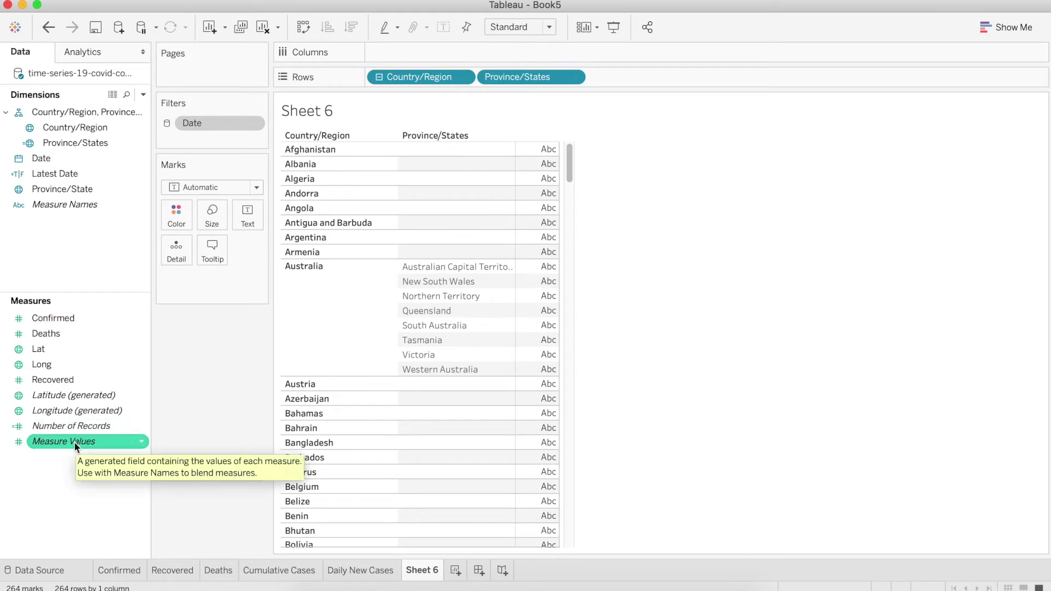
left_click_drag(74, 441, 244, 218)
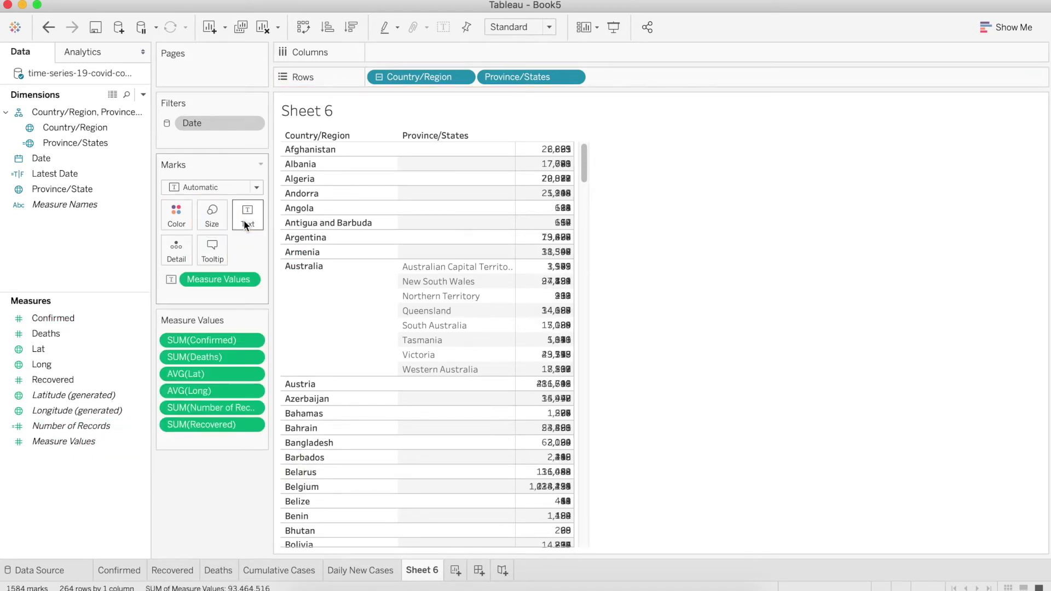
left_click(53, 208)
left_click_drag(53, 208, 412, 52)
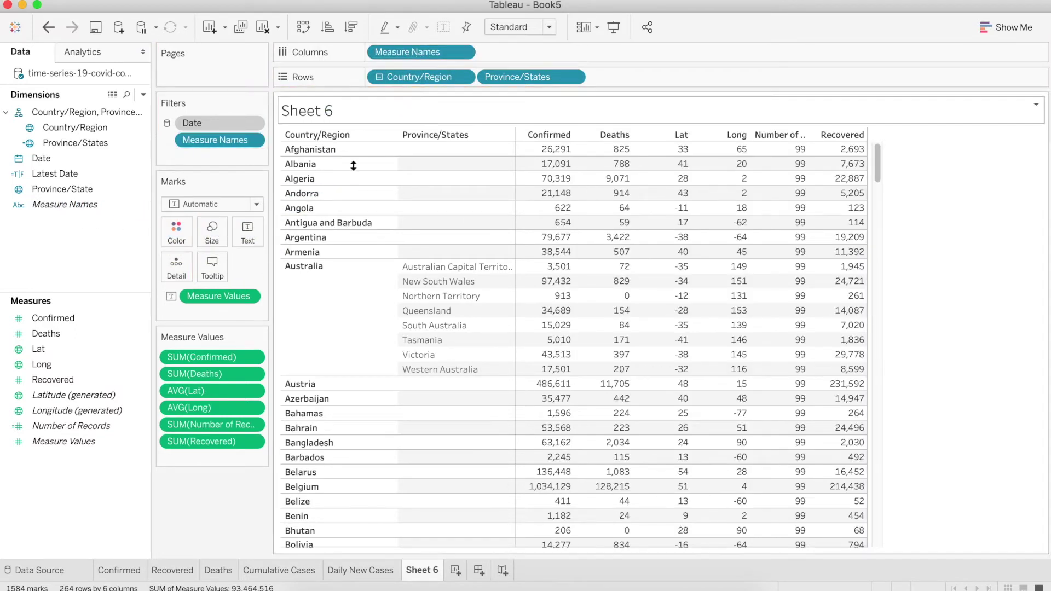
- Remove the Lat and Long columns and make the table rows taller
left_click_drag(194, 395, 205, 488)
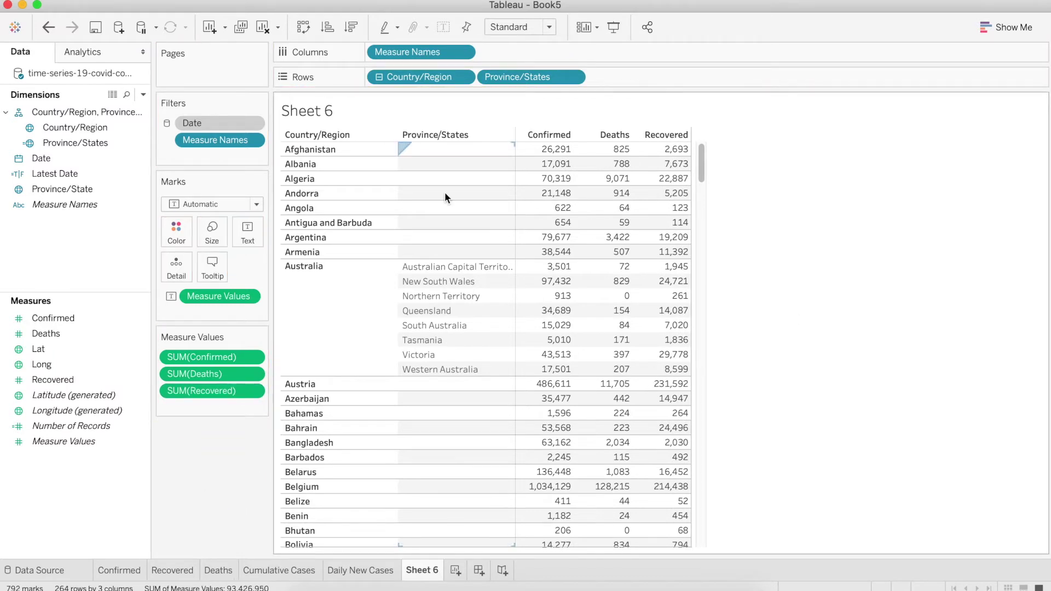
key("super+Up")
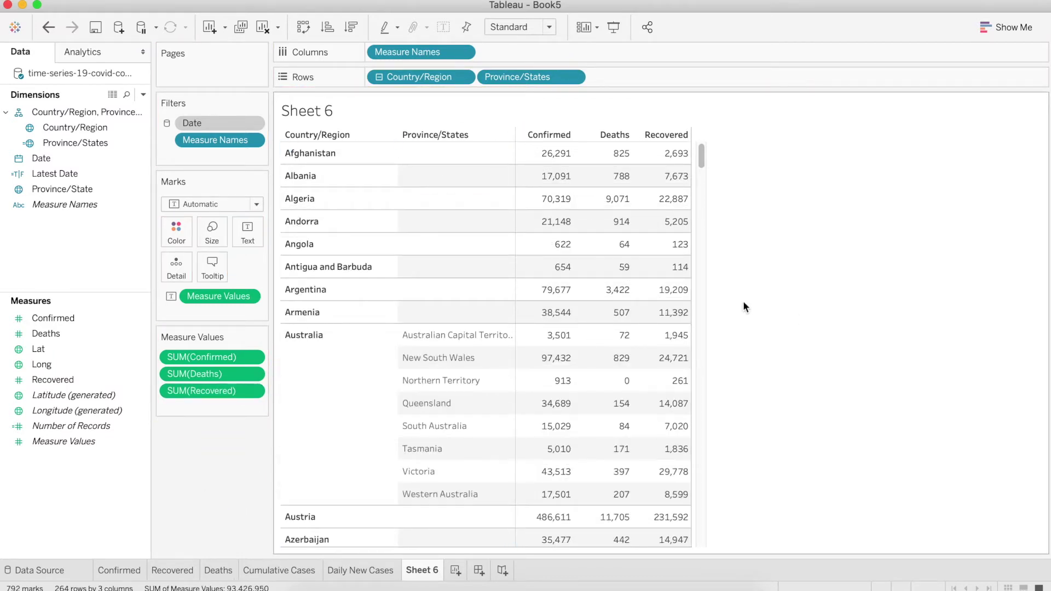
double_click(420, 570)
- Name the table Country Table View and duplicate it as Daily Country Table View
type("Country")
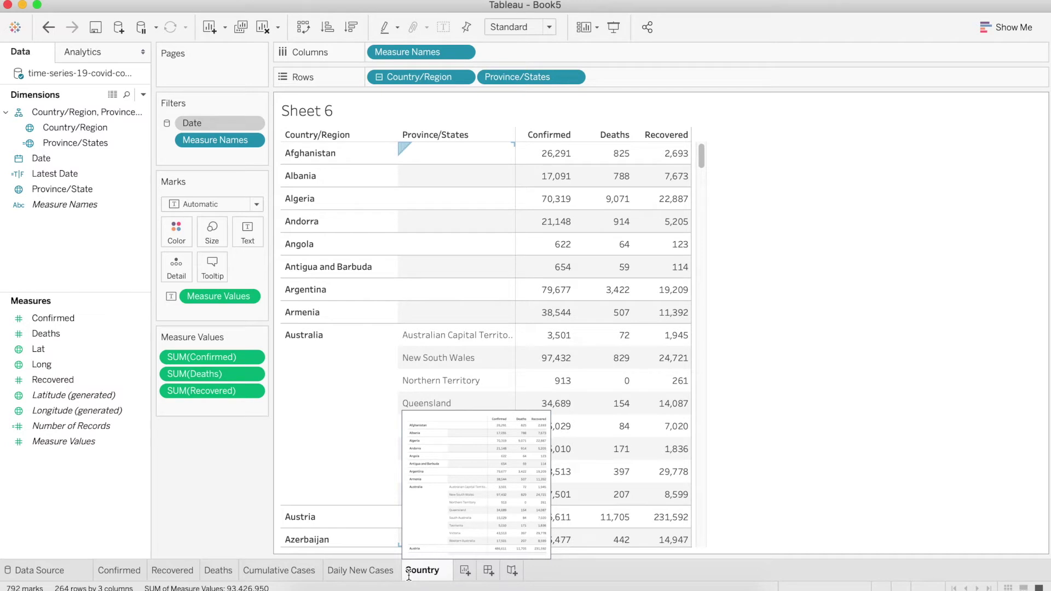
type(" Table View")
key("Return")
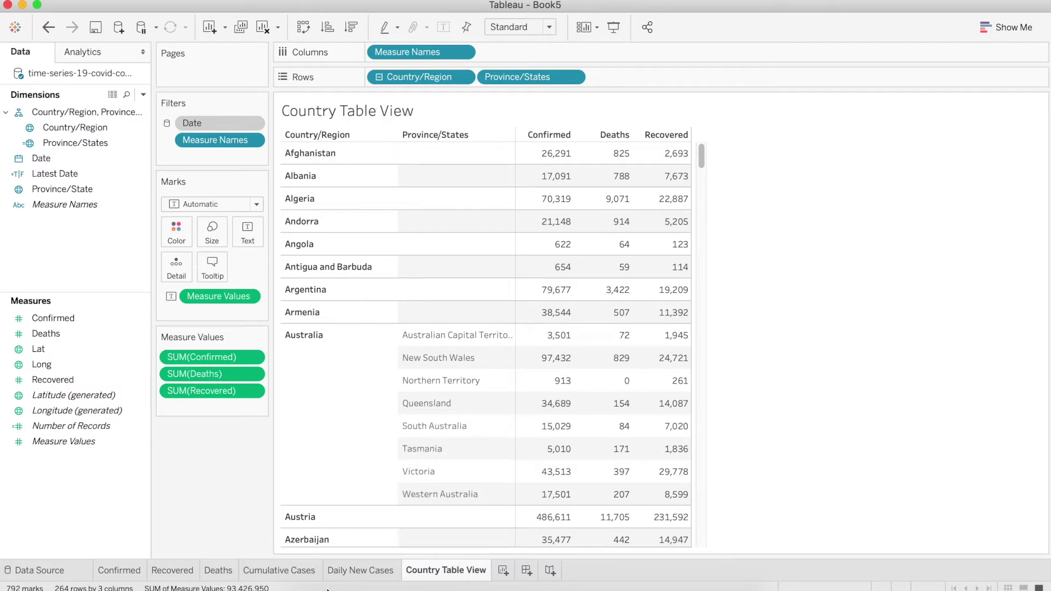
right_click(424, 570)
left_click(509, 435)
double_click(542, 570)
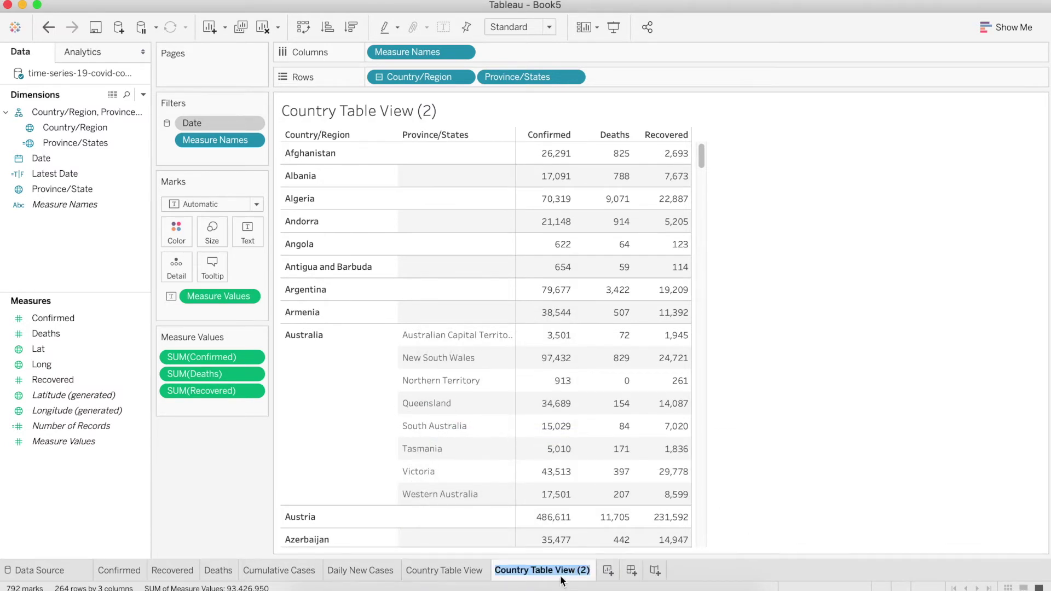
left_click_drag(529, 570, 404, 561)
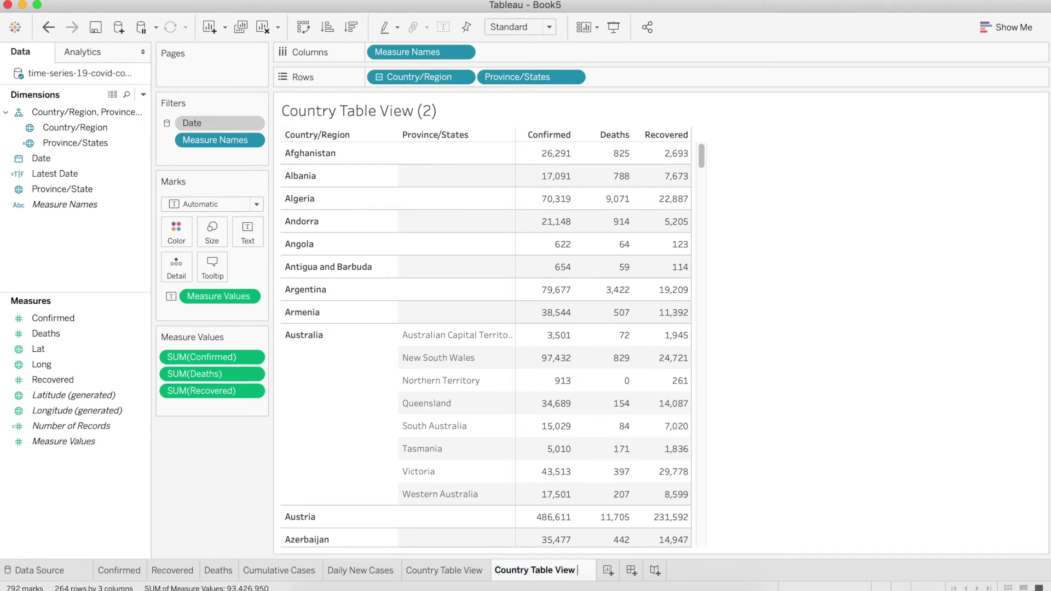
left_click(495, 570)
type("Daily")
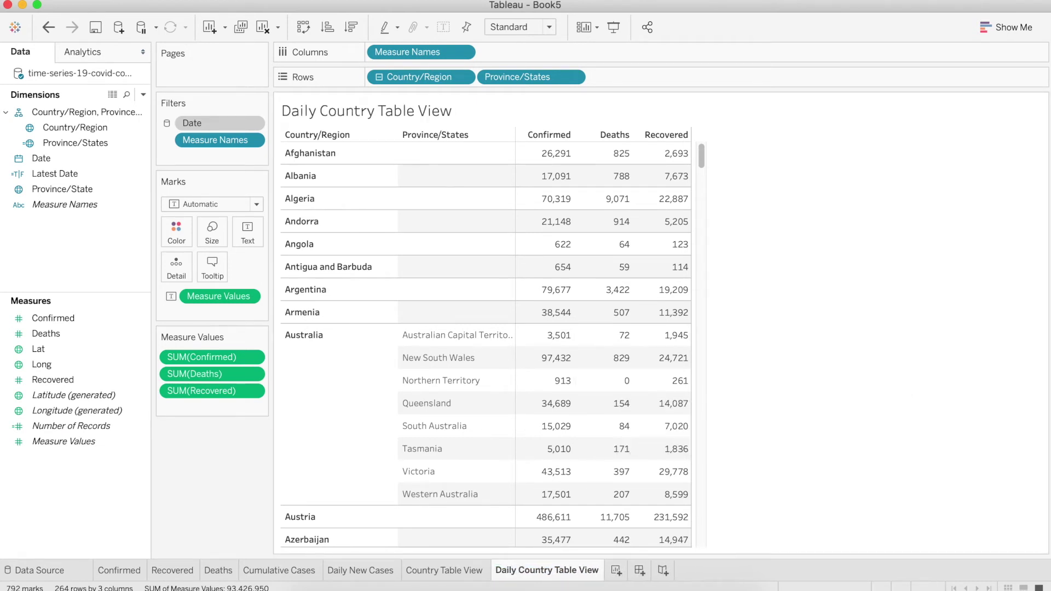
- Filter Daily Country Table View to Latest Date: True and add a blank worksheet
left_click(29, 174)
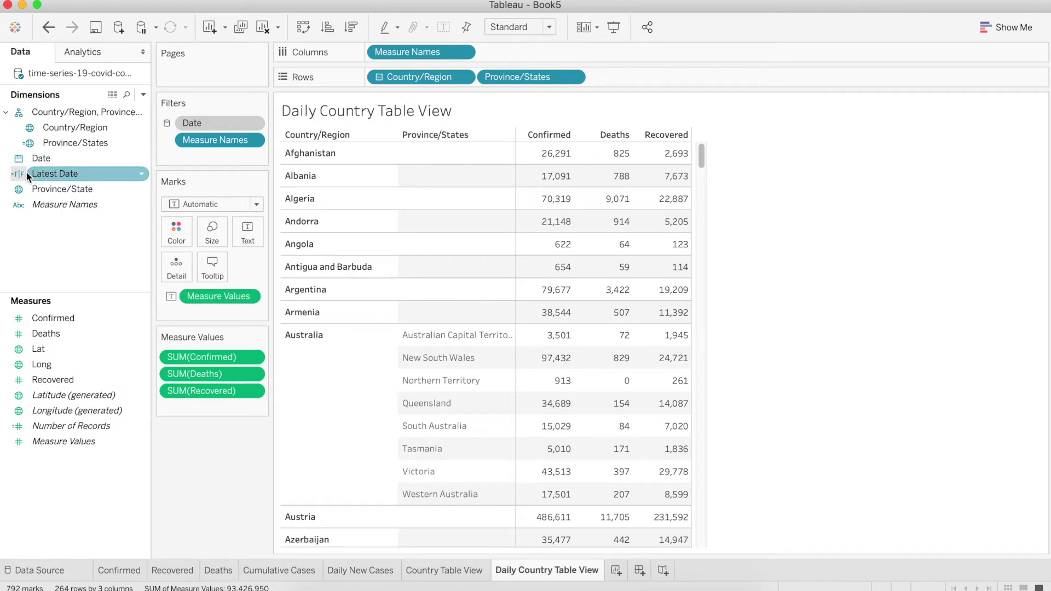
left_click_drag(33, 175, 193, 156)
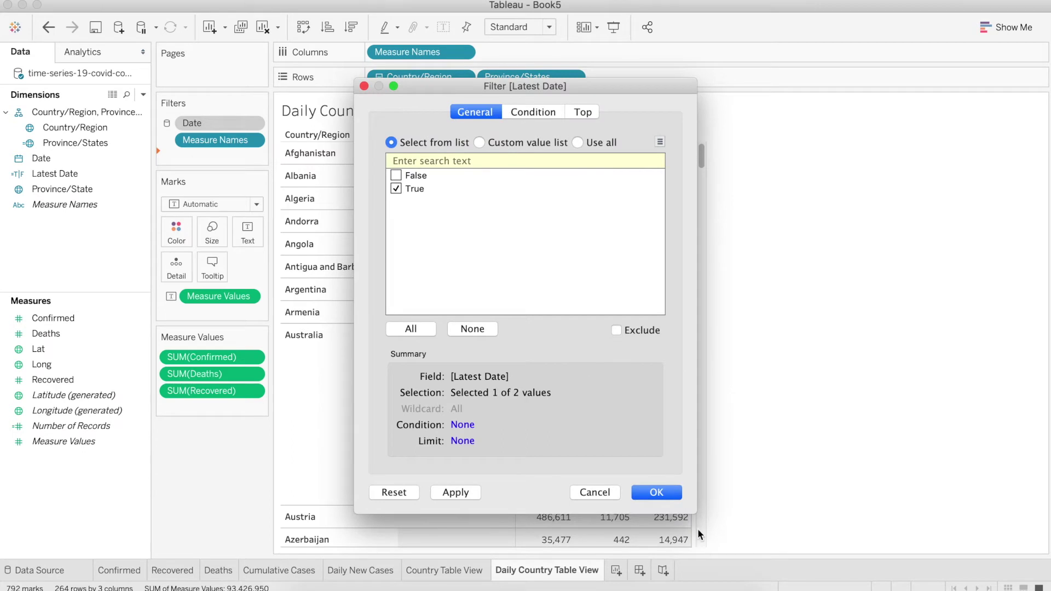
left_click(669, 493)
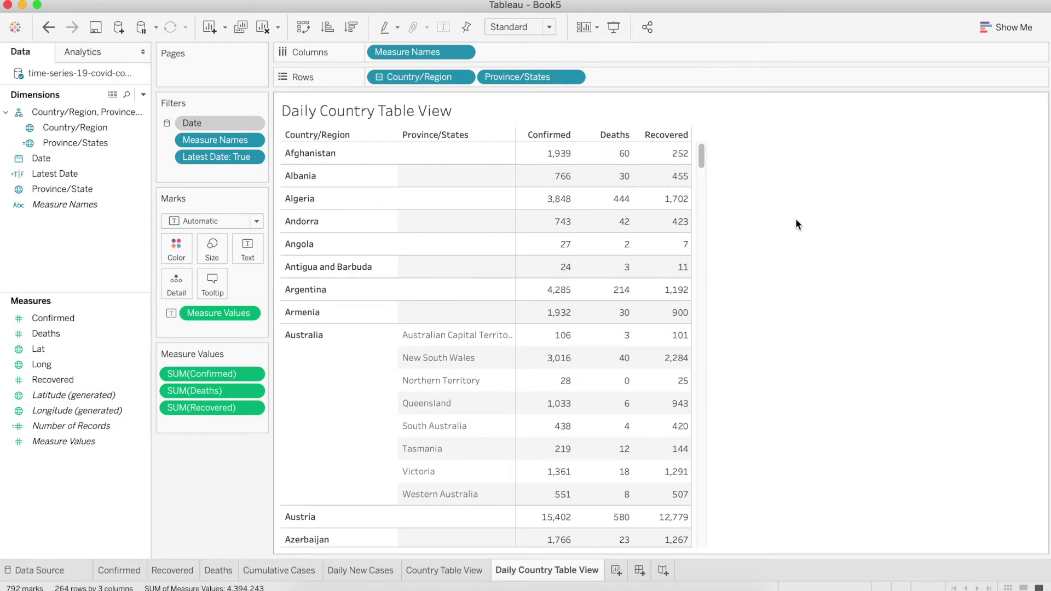
left_click(616, 570)
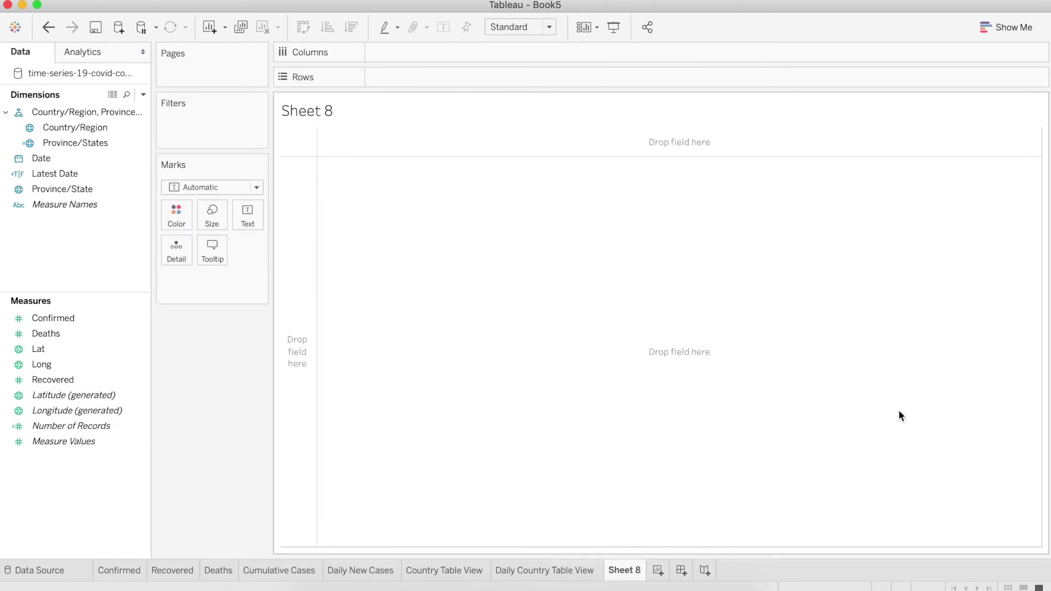
- Name the sheet Map and plot the Country/Region hierarchy on a world map
double_click(624, 570)
type("Map")
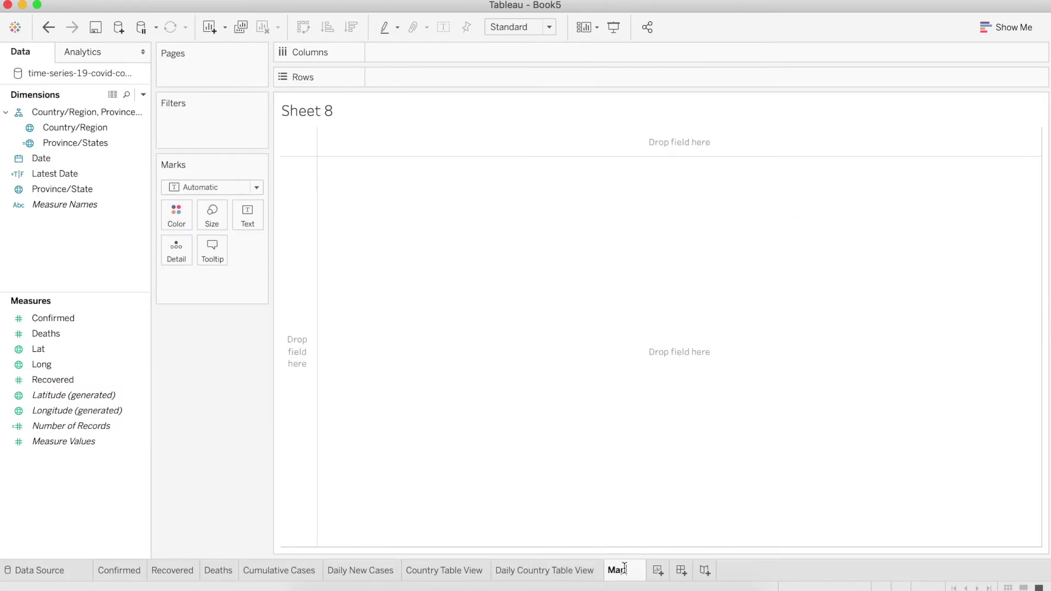
key("Return")
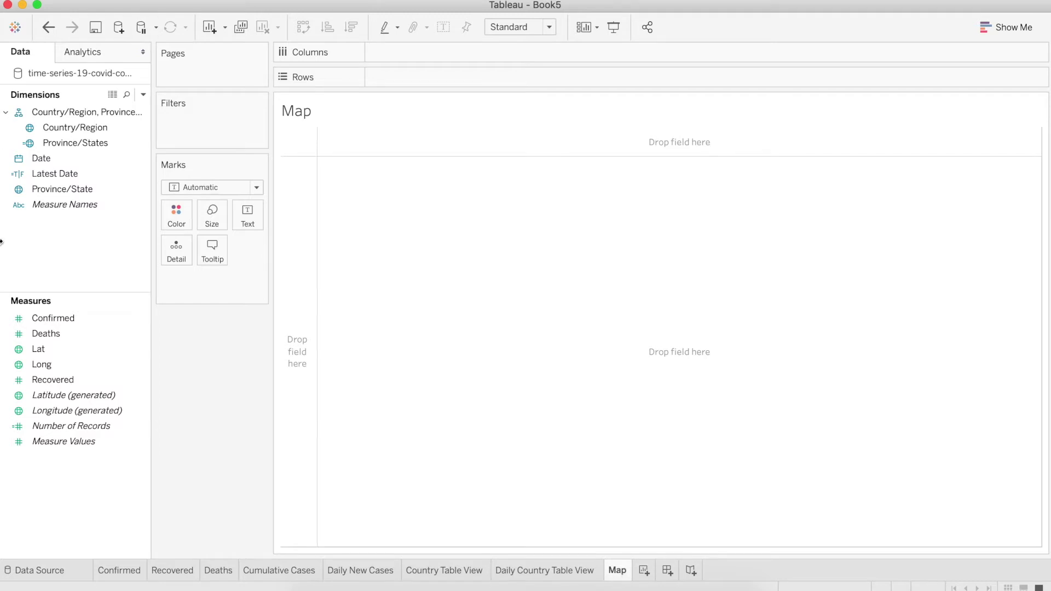
left_click(55, 110)
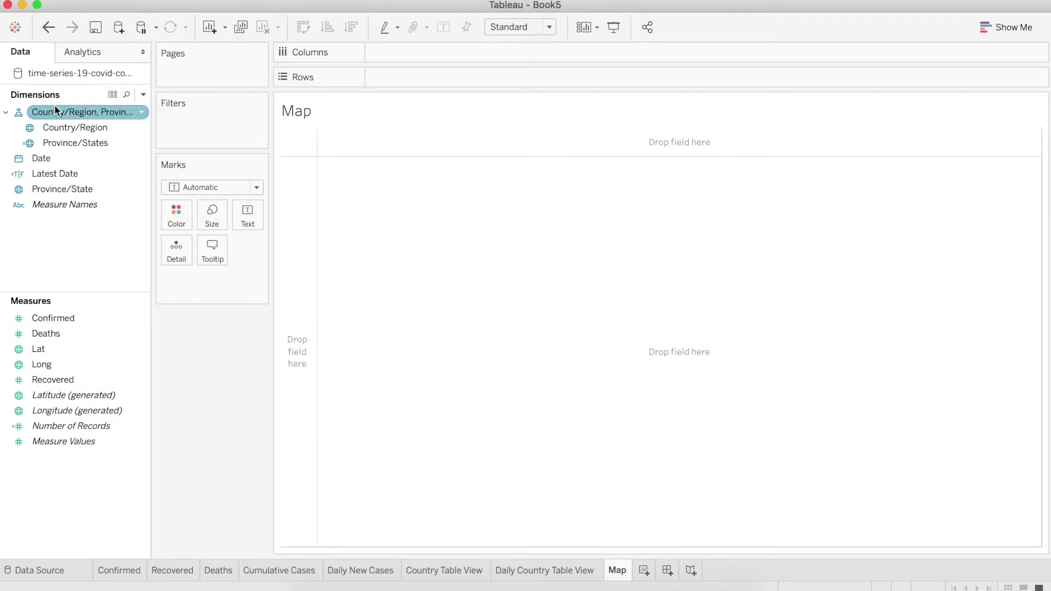
left_click_drag(47, 112, 642, 304)
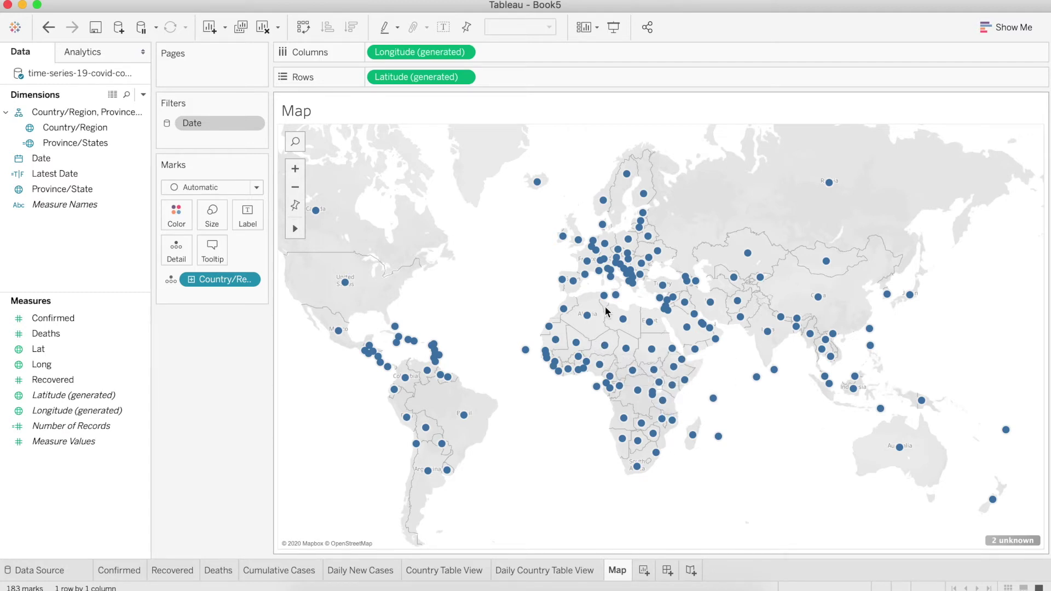
mouse_move(607, 297)
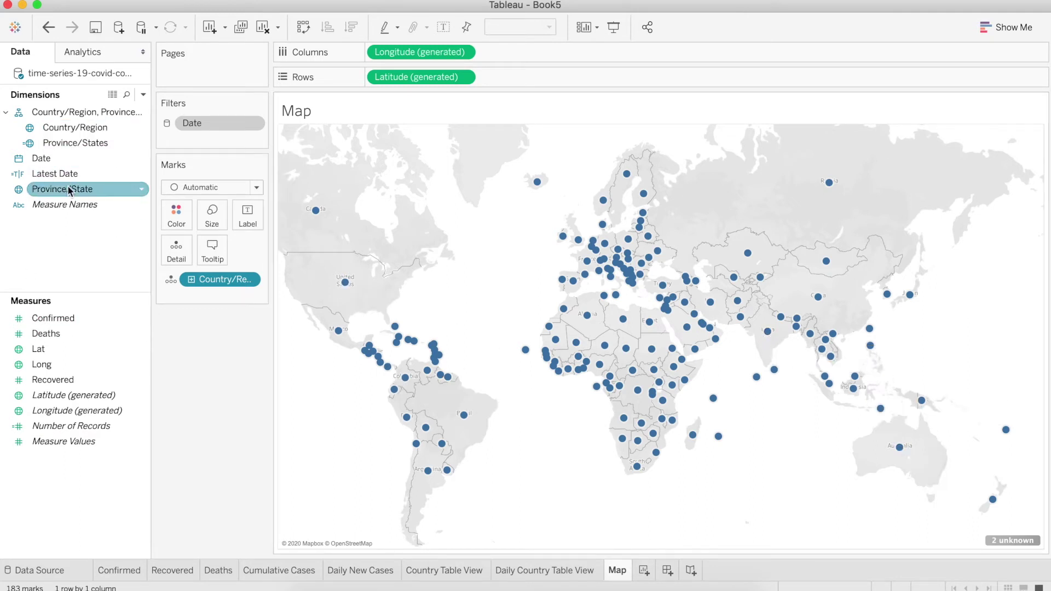
- Label each map dot with Confirmed and filter the map to Latest Date: True
left_click_drag(53, 318, 243, 216)
left_click(32, 176)
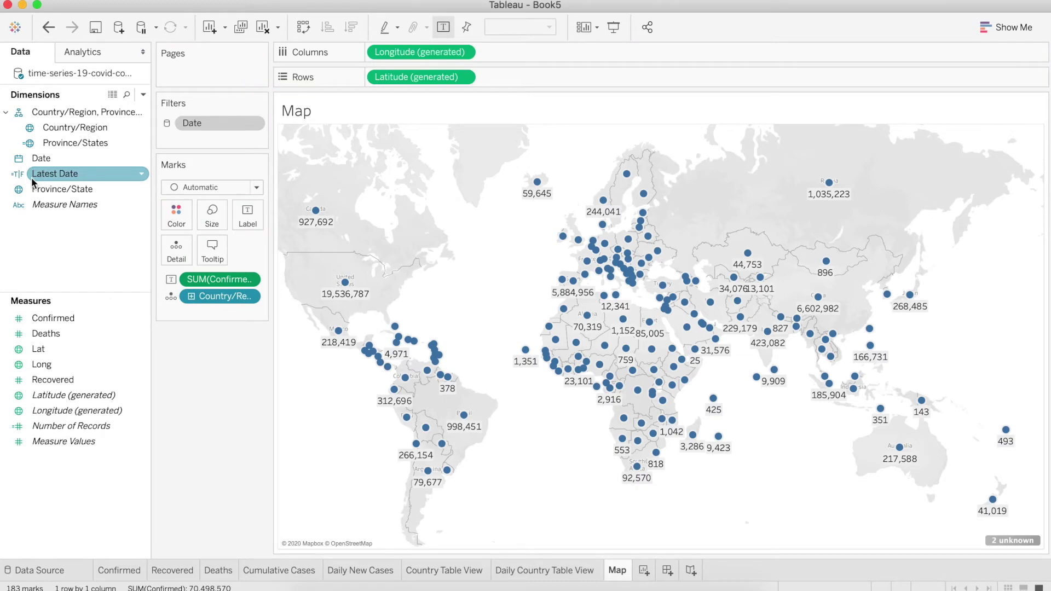
left_click_drag(41, 176, 180, 142)
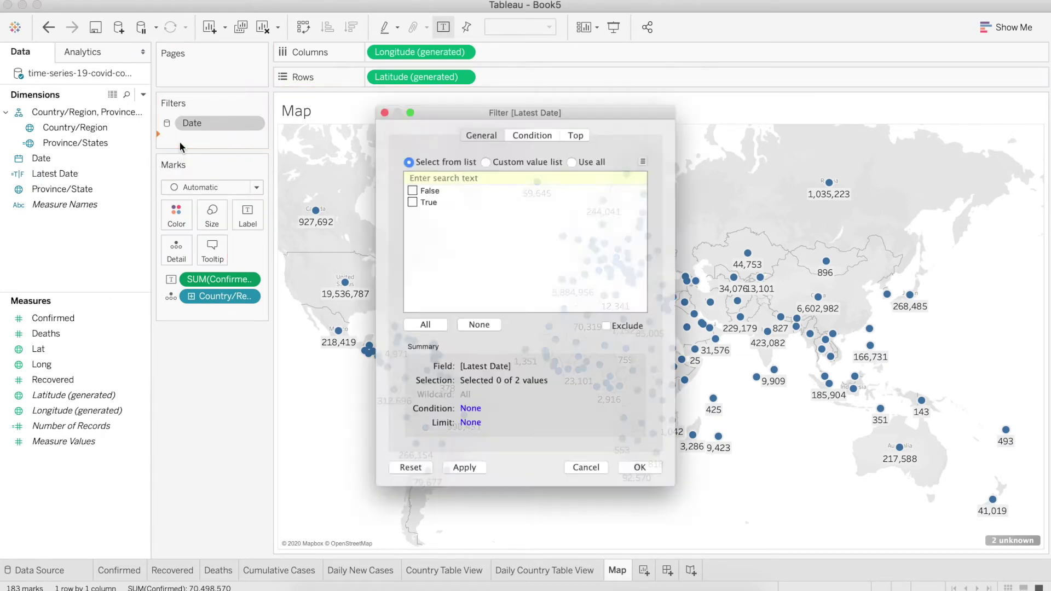
left_click(670, 495)
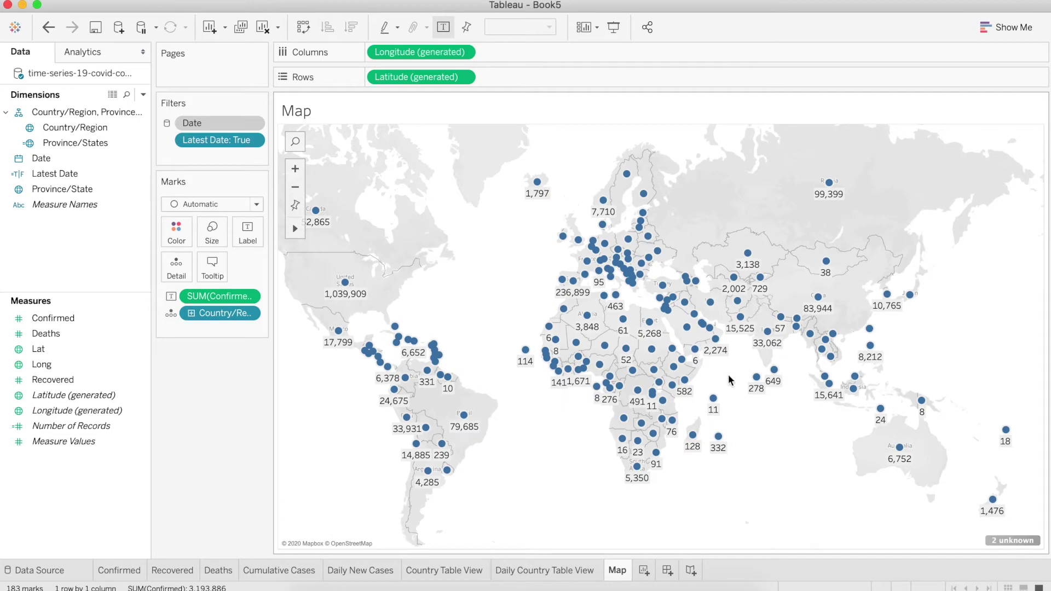
- Shade each country on the map by its Confirmed total
left_click(43, 320)
left_click_drag(44, 320, 177, 229)
scroll(618, 341, "up", 2)
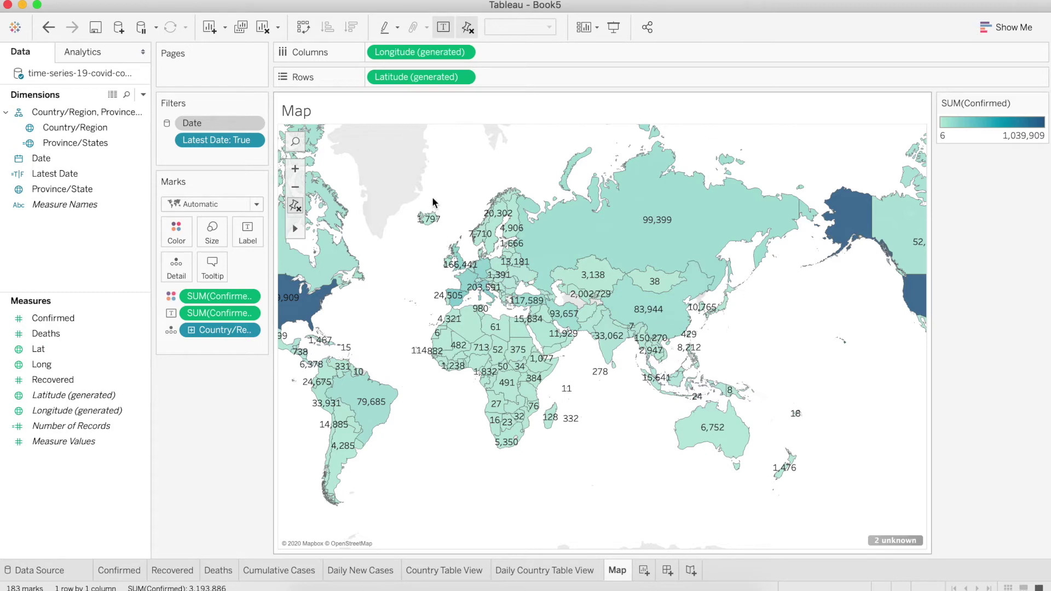
left_click(503, 208)
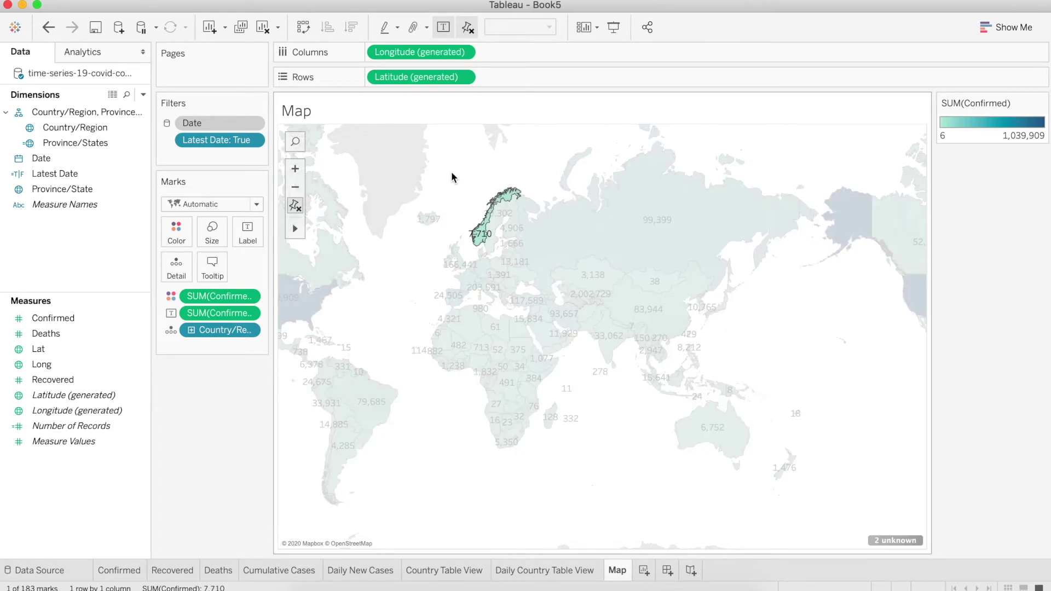
left_click(451, 172)
left_click(296, 207)
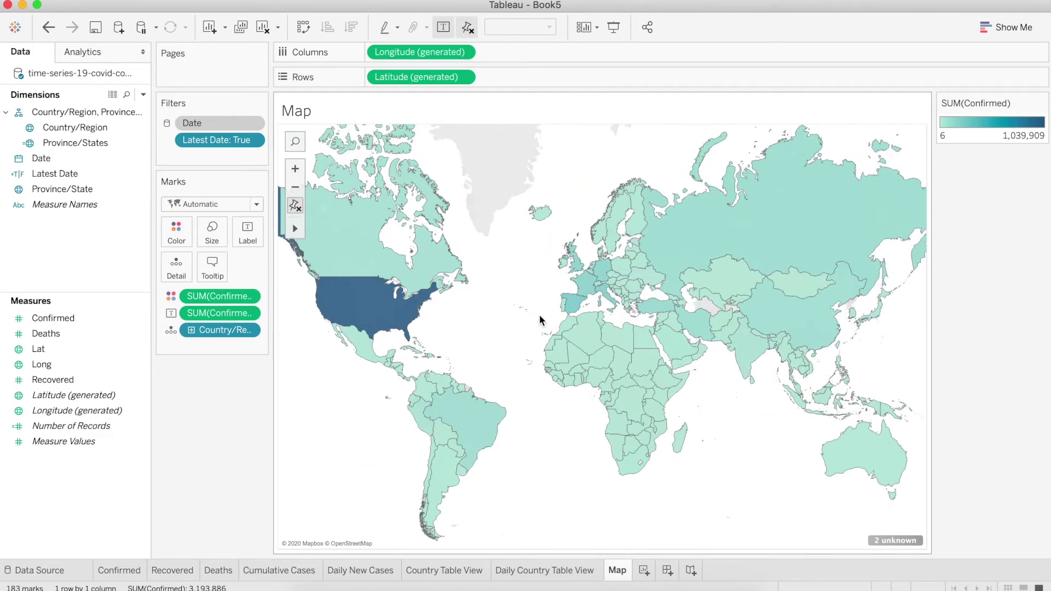
- Pan the map across North America, Europe, Africa and Asia to inspect the shading
scroll(540, 314, "up", 2)
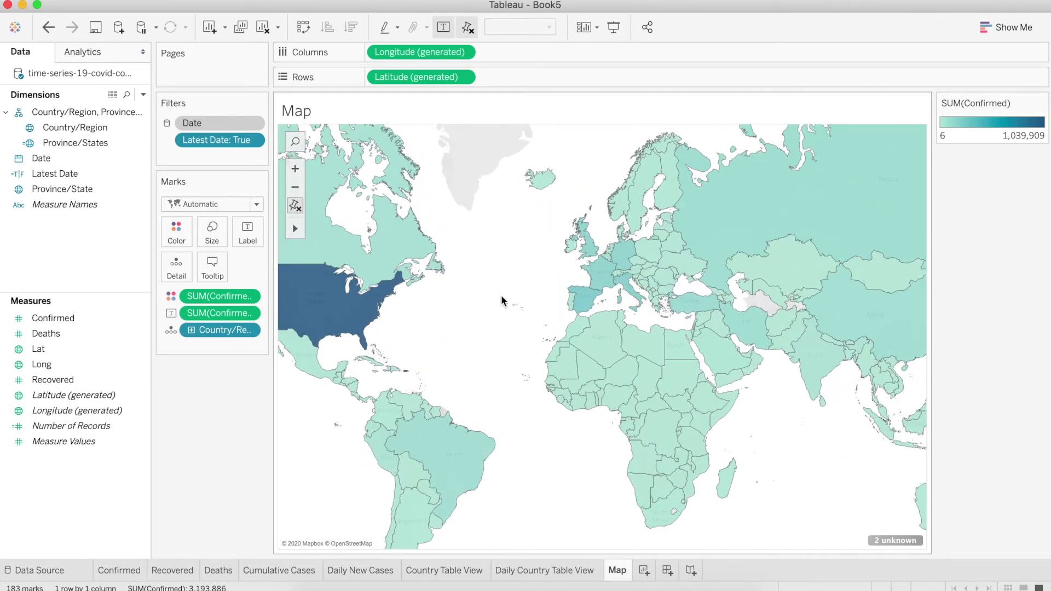
left_click_drag(488, 305, 706, 326)
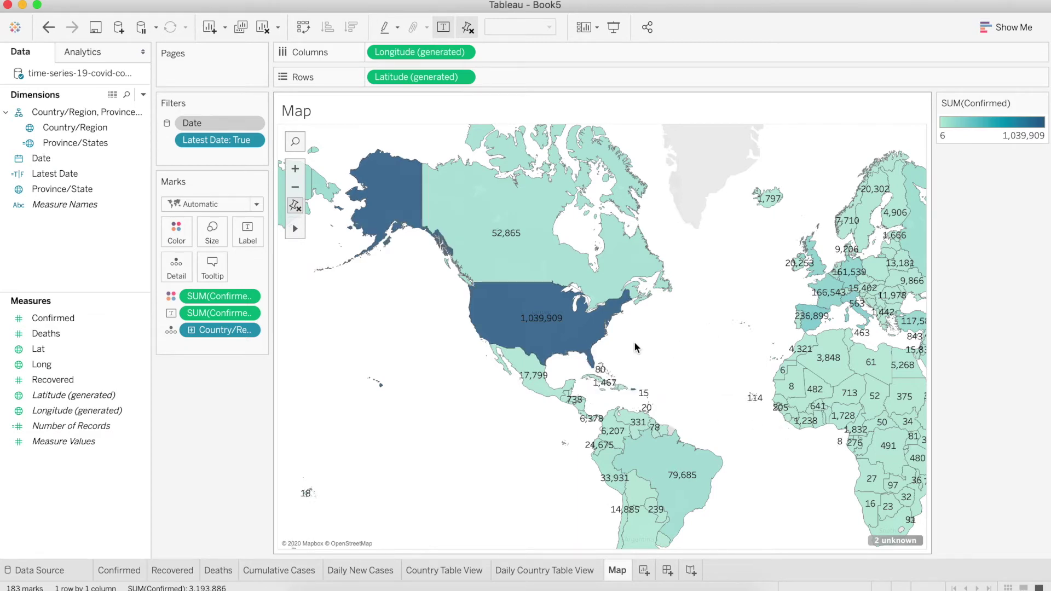
scroll(546, 319, "right", 10)
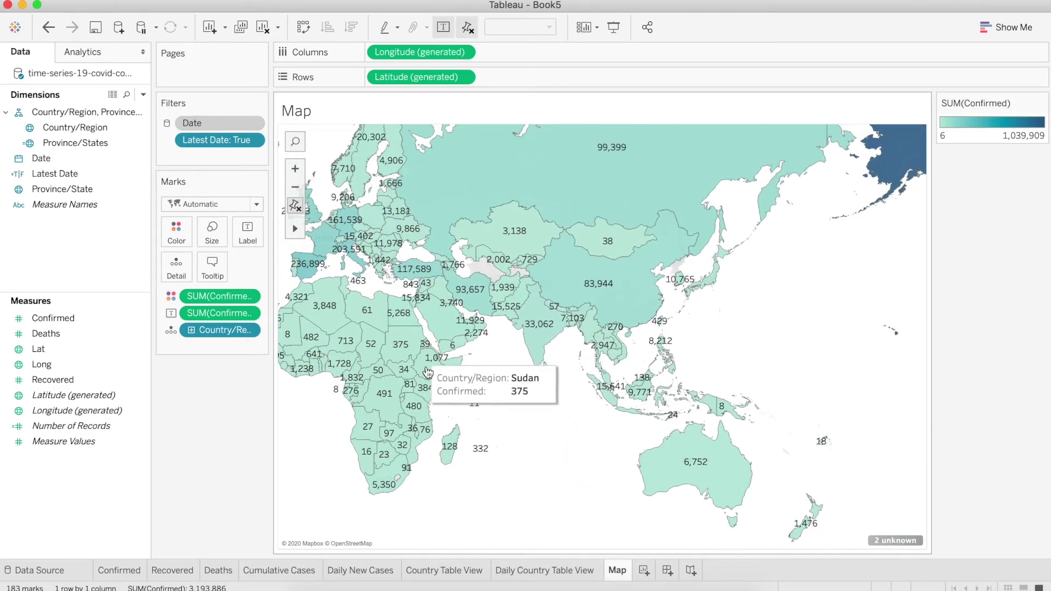
scroll(786, 340, "up", 5)
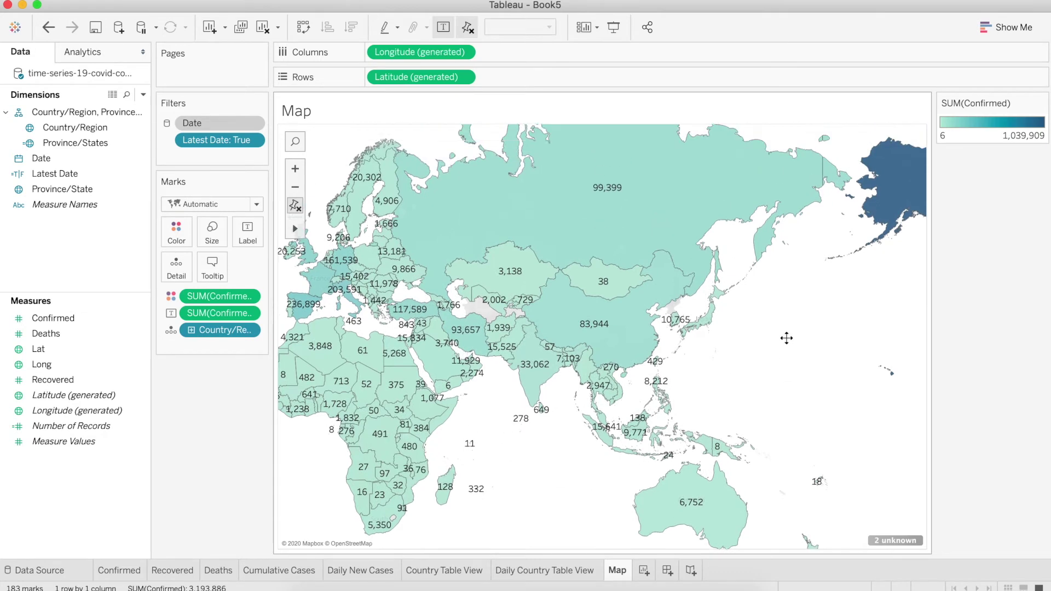
mouse_move(584, 250)
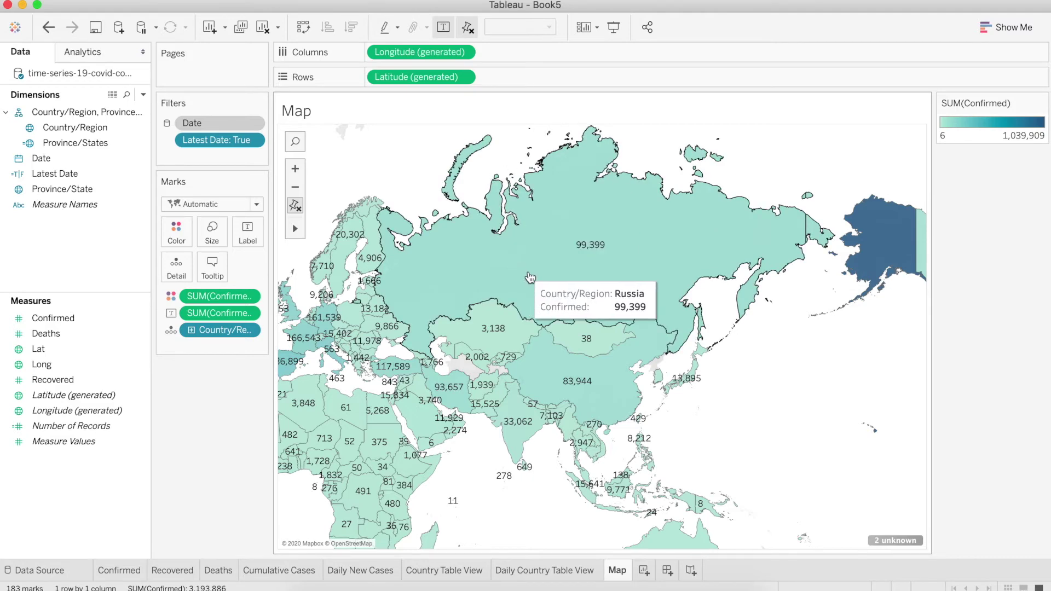
left_click_drag(809, 363, 501, 321)
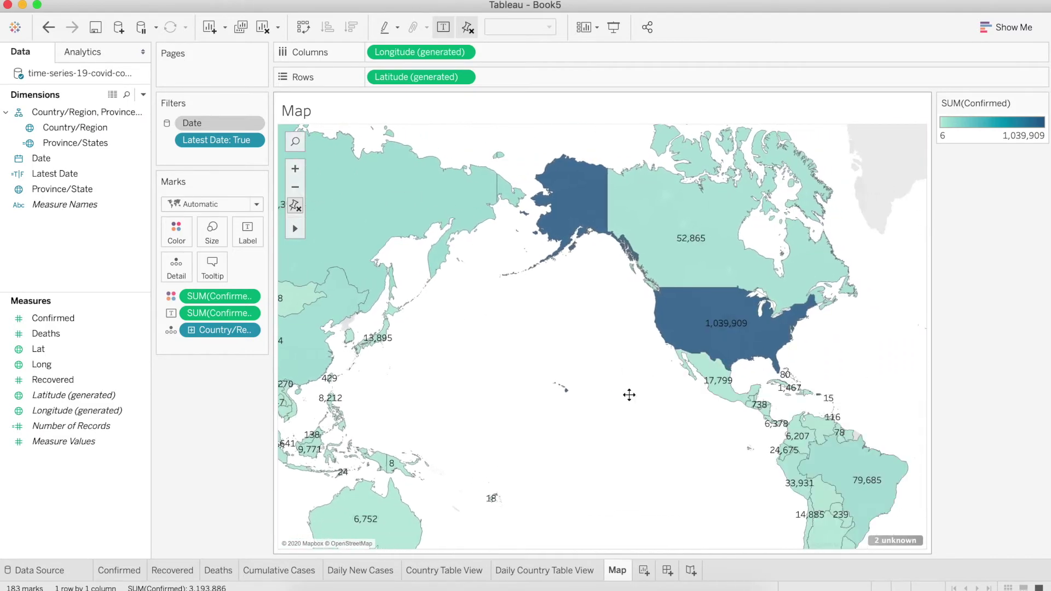
left_click_drag(629, 395, 519, 431)
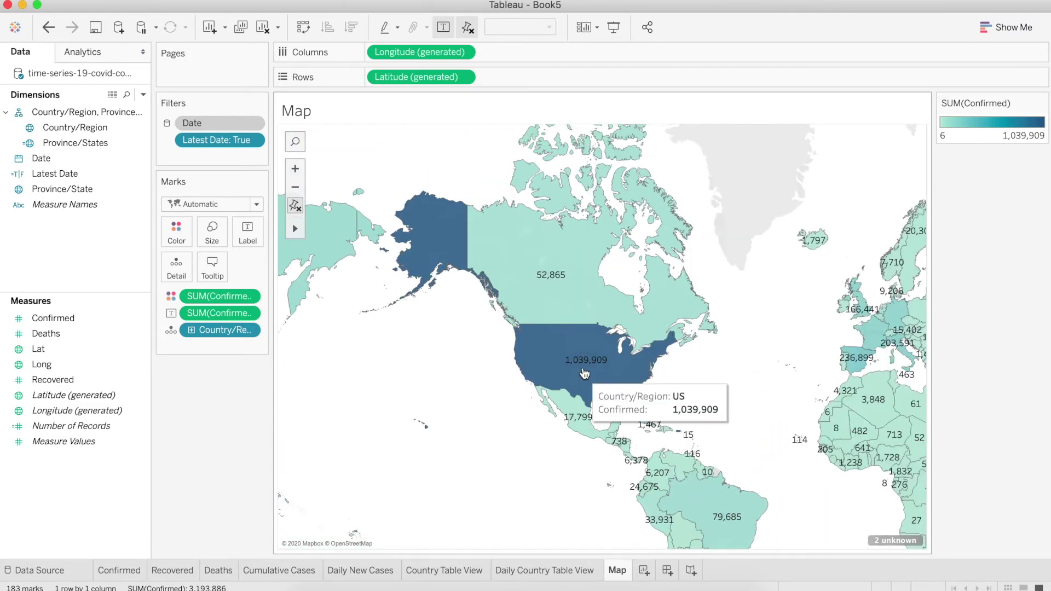
left_click_drag(585, 373, 656, 281)
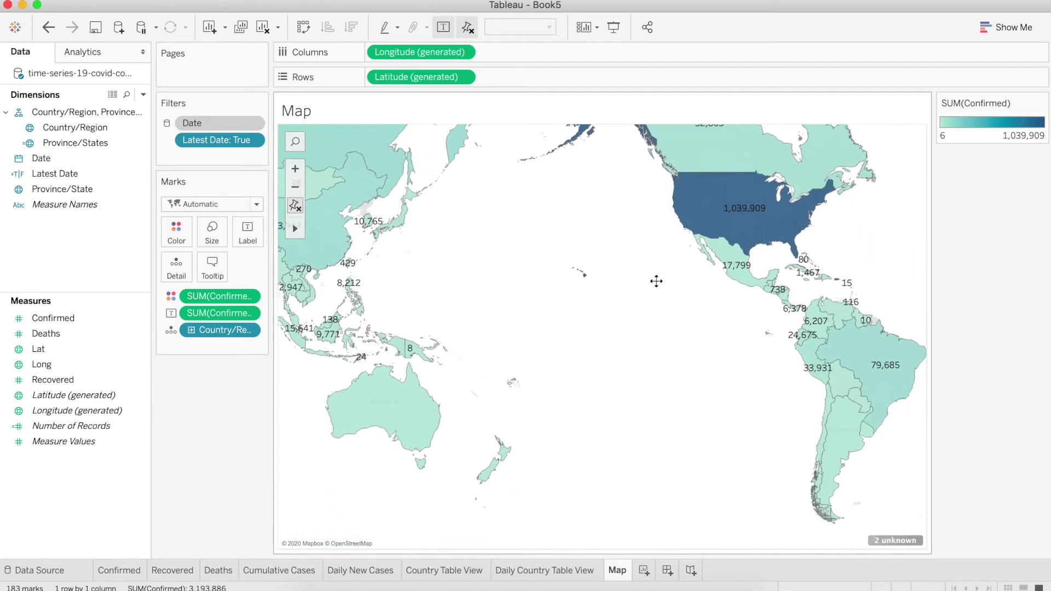
mouse_move(871, 370)
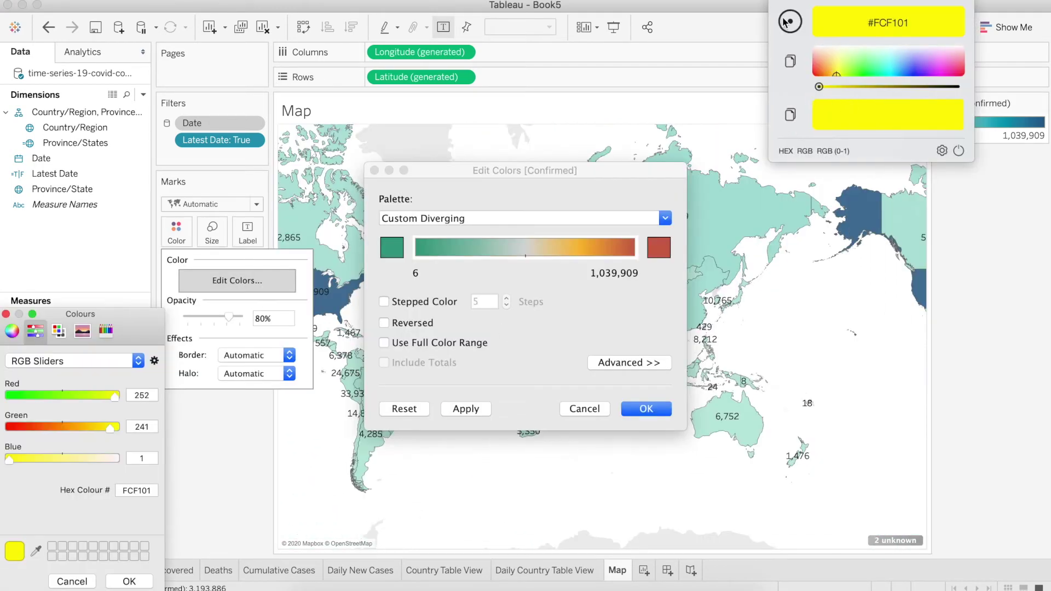
- Set both palette colours to yellow with 6 stepped colours, apply, and reveal Advanced options
left_click(125, 494)
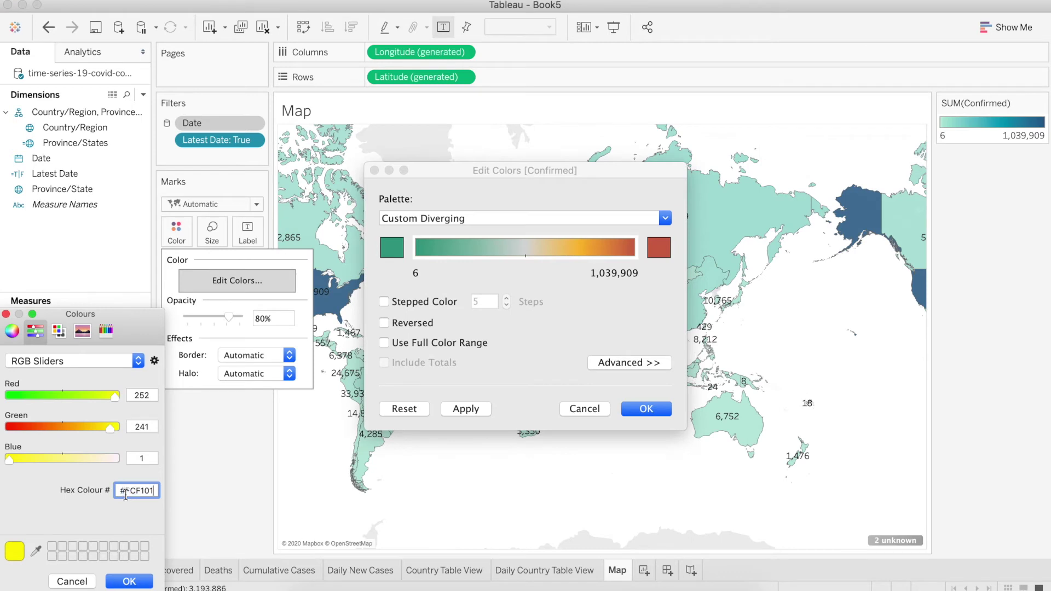
left_click(129, 581)
left_click(658, 247)
key("Return")
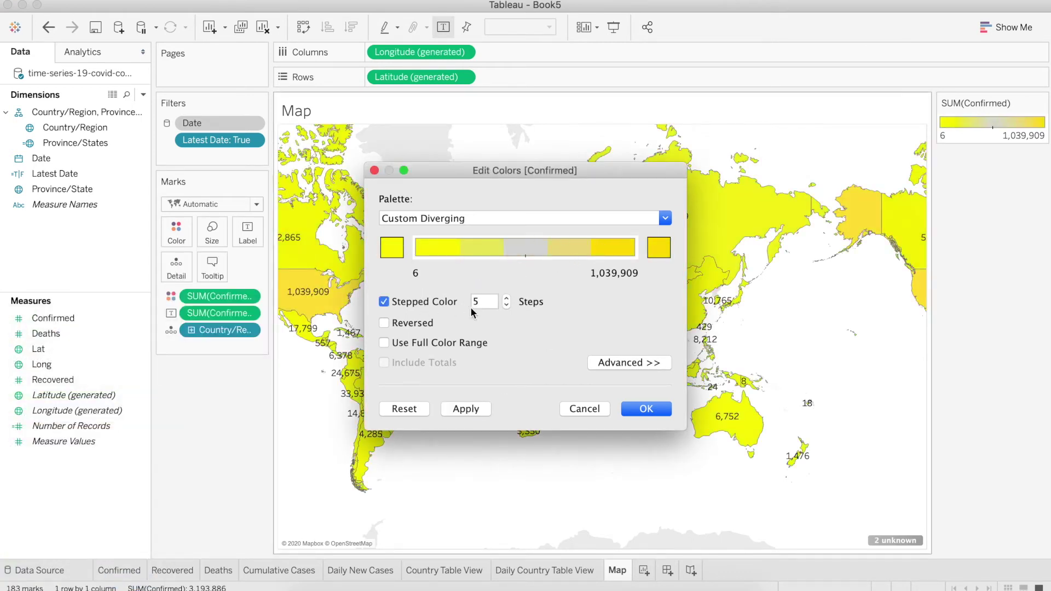
left_click(507, 299)
left_click(479, 414)
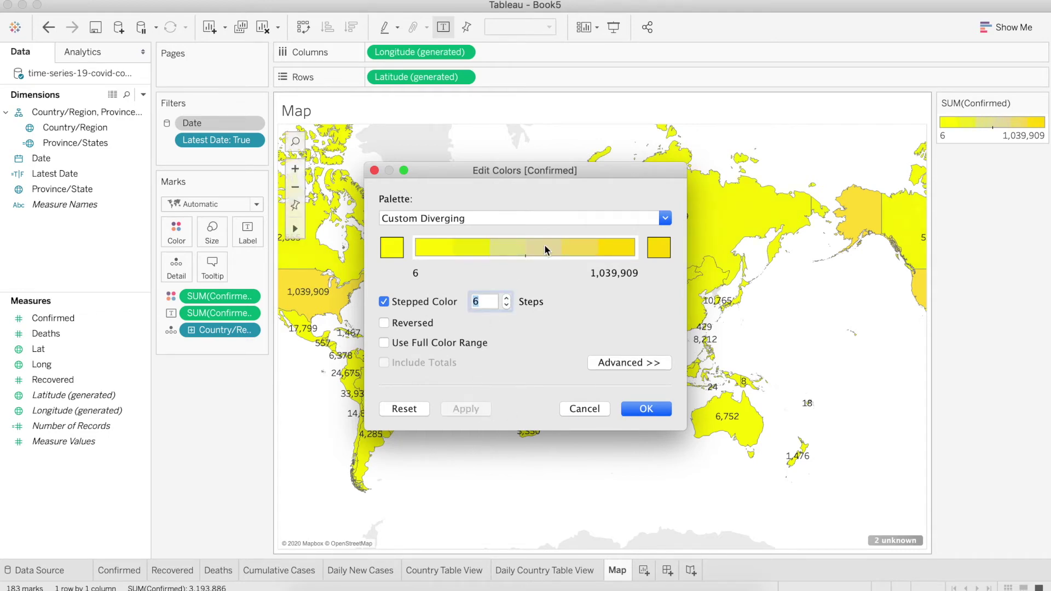
left_click_drag(576, 177, 227, 138)
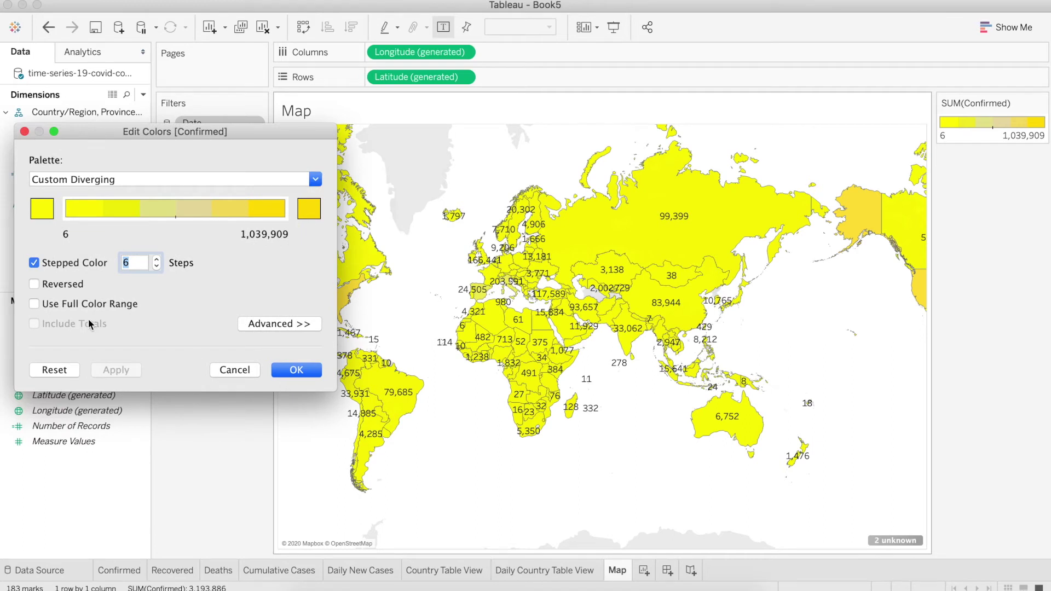
left_click(261, 326)
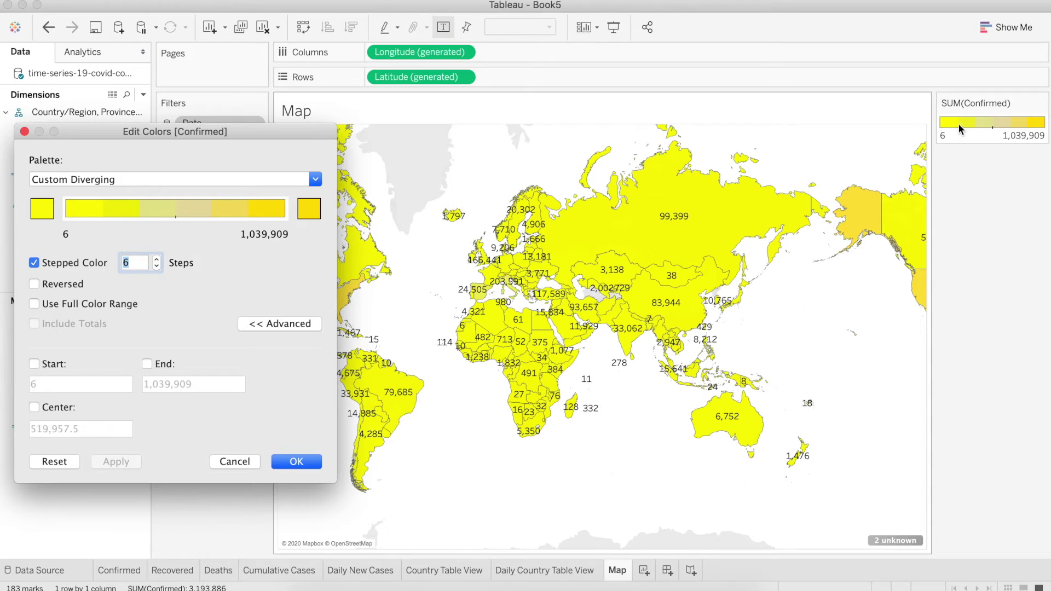
- Turn on the full colour range, fix start and end values, and apply a 1,200 end value
left_click(32, 374)
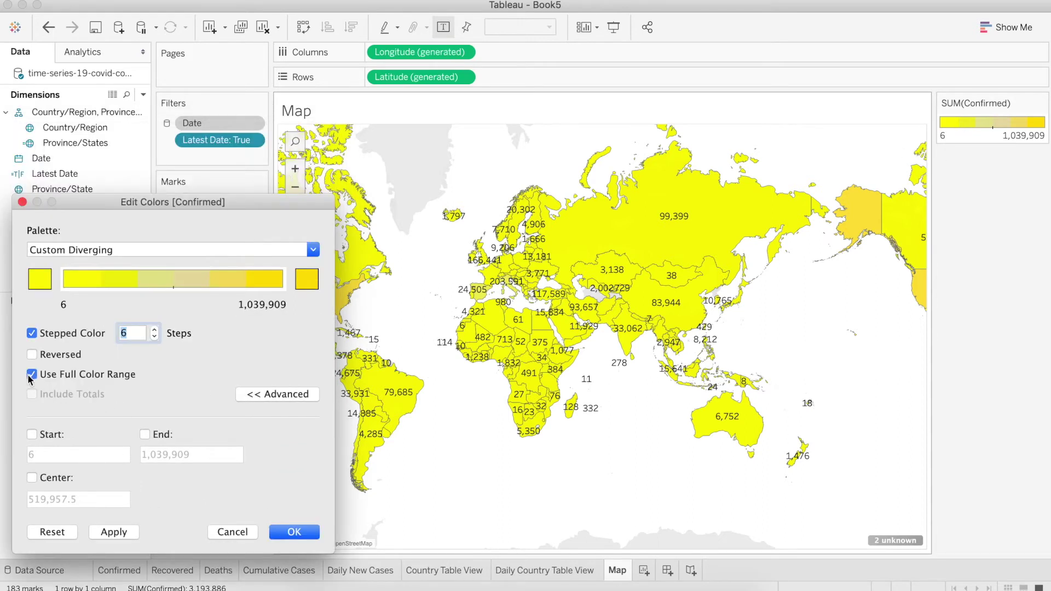
left_click(133, 536)
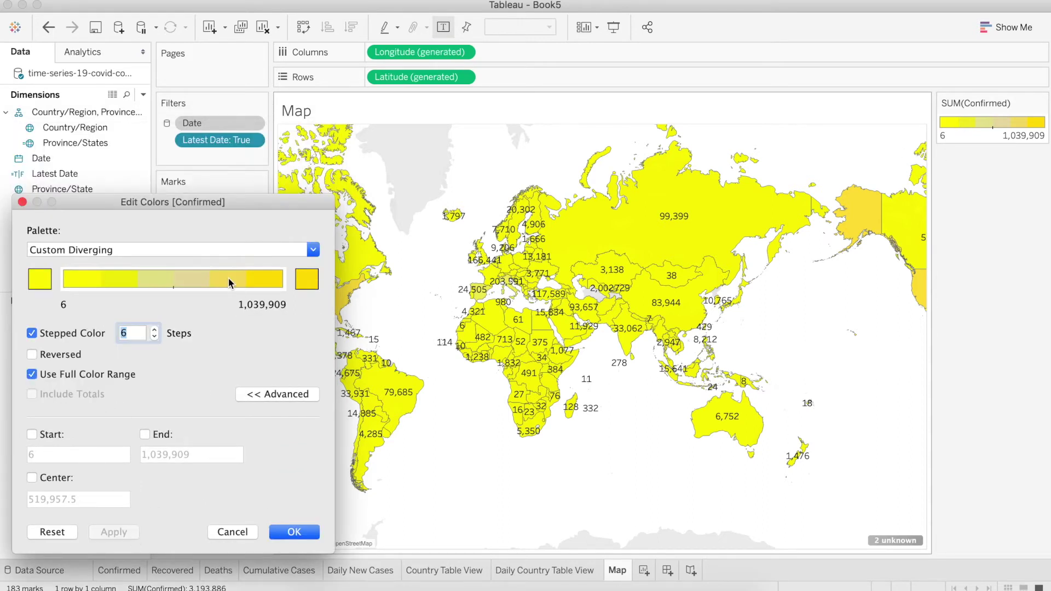
left_click(54, 435)
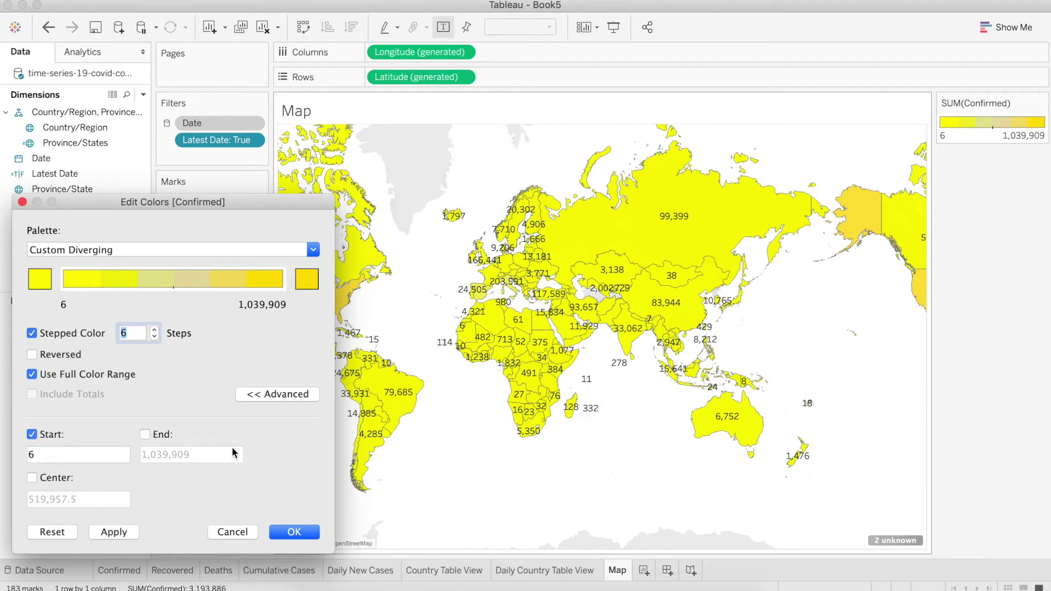
left_click(162, 435)
left_click(54, 478)
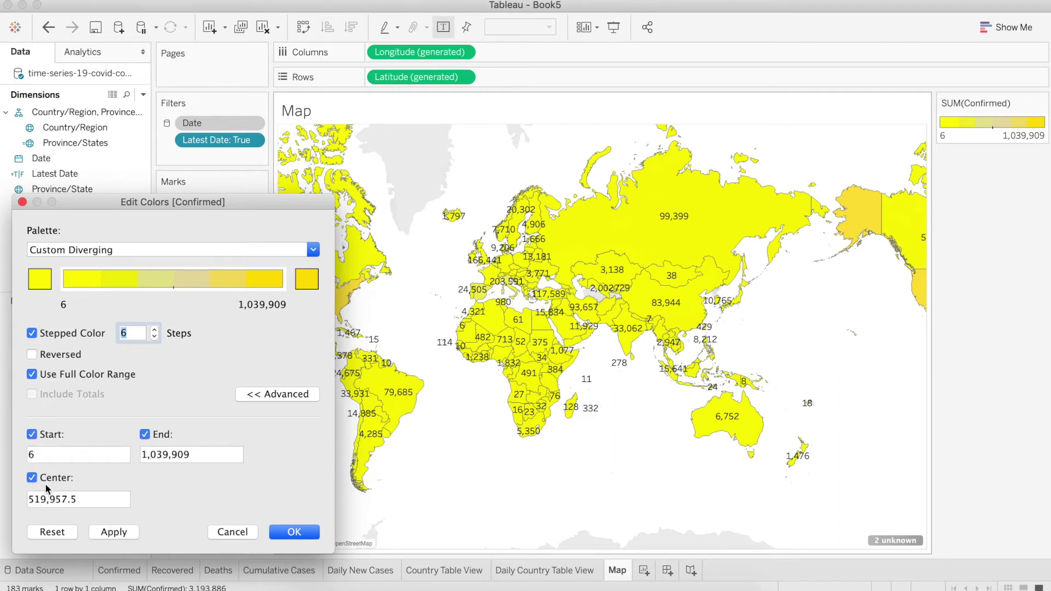
left_click(65, 478)
double_click(176, 454)
type("1200")
left_click(114, 532)
- Make the palette end colour orange, retype the end value and centre the range at 5,603
left_click_drag(160, 205, 889, 229)
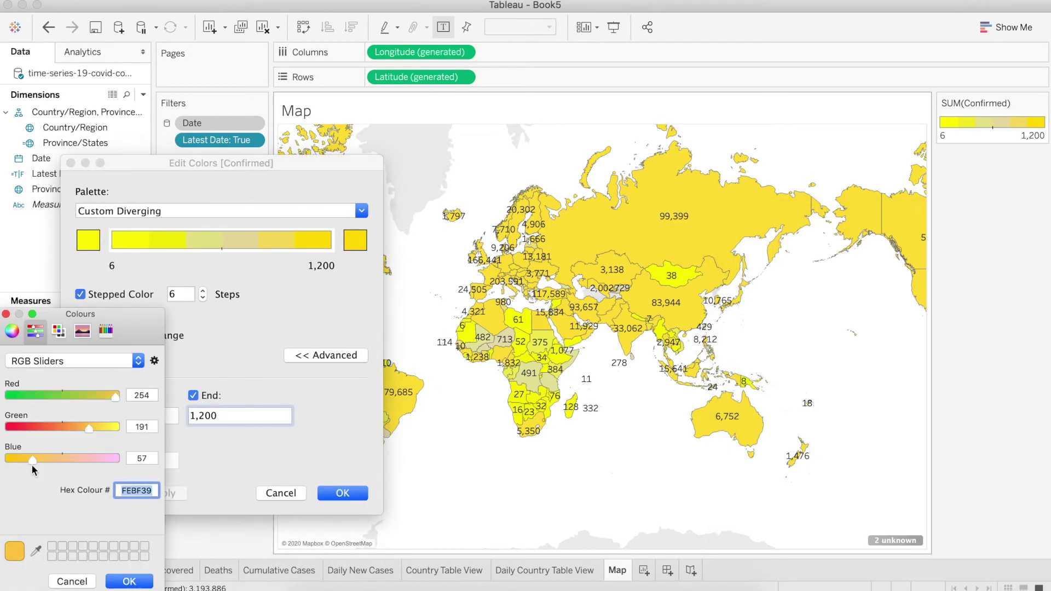
left_click(156, 495)
left_click(203, 417)
type("0")
left_click_drag(202, 416, 184, 417)
type("15")
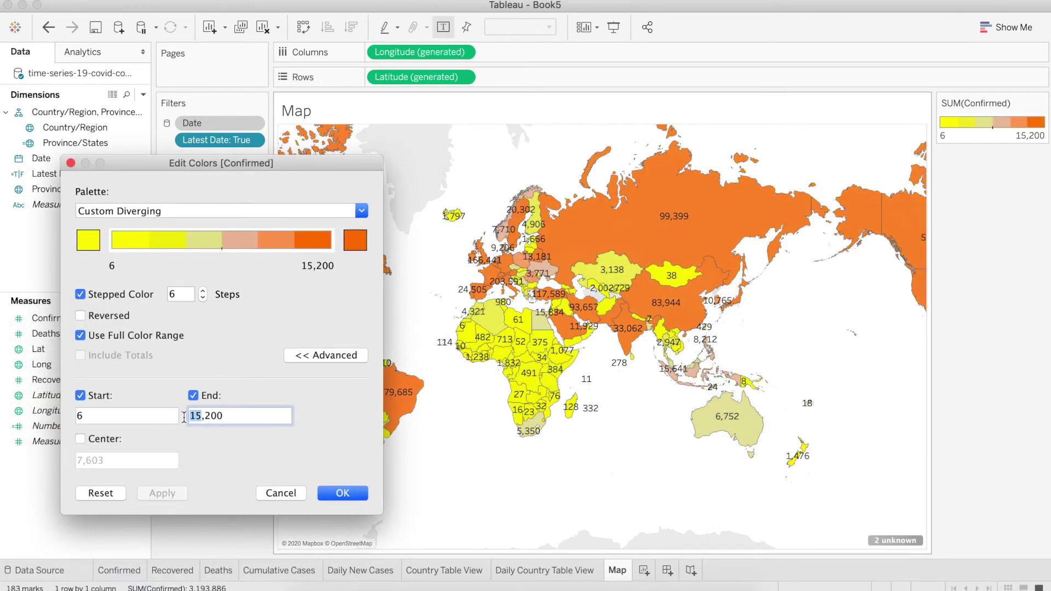
type("35")
left_click(79, 438)
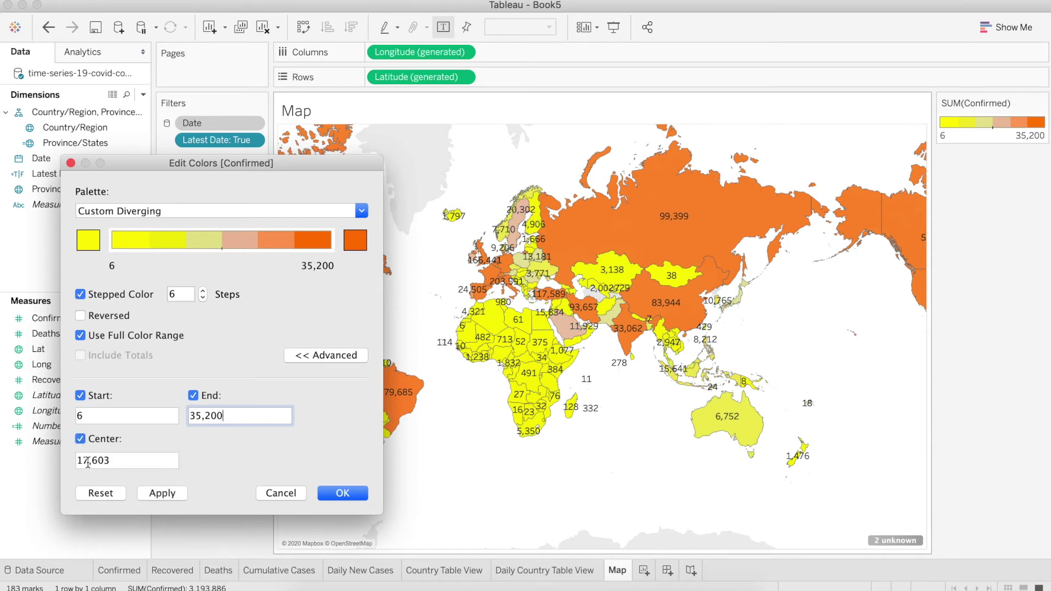
left_click_drag(87, 463, 82, 461)
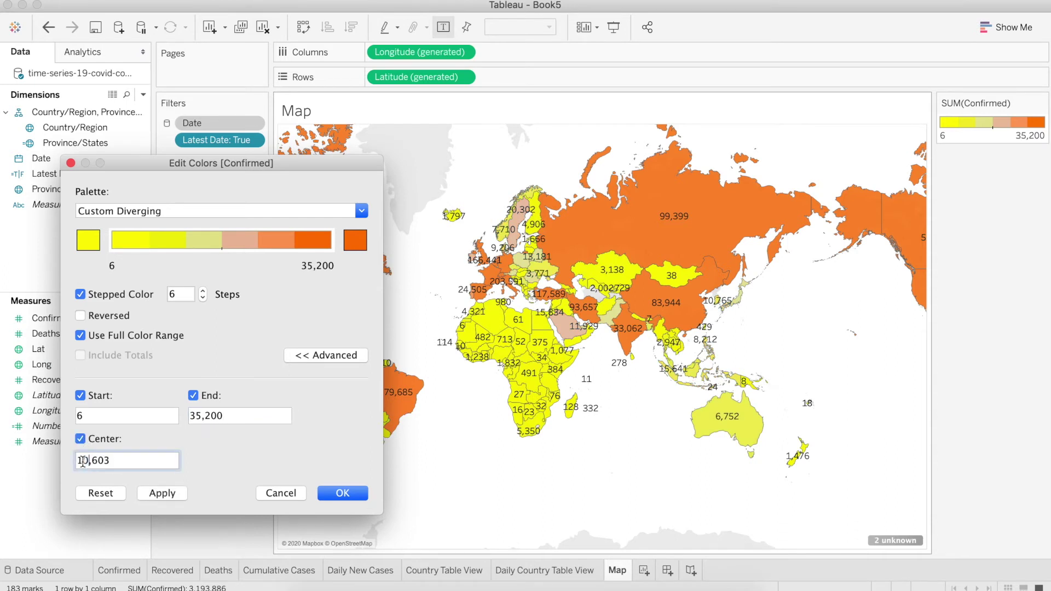
left_click(150, 492)
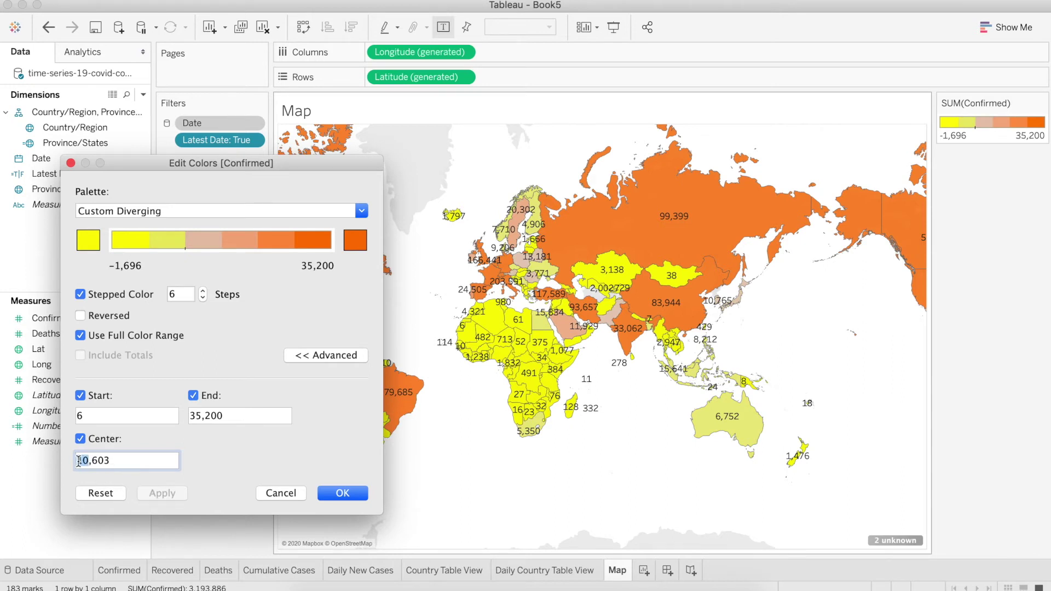
type("5")
left_click(162, 493)
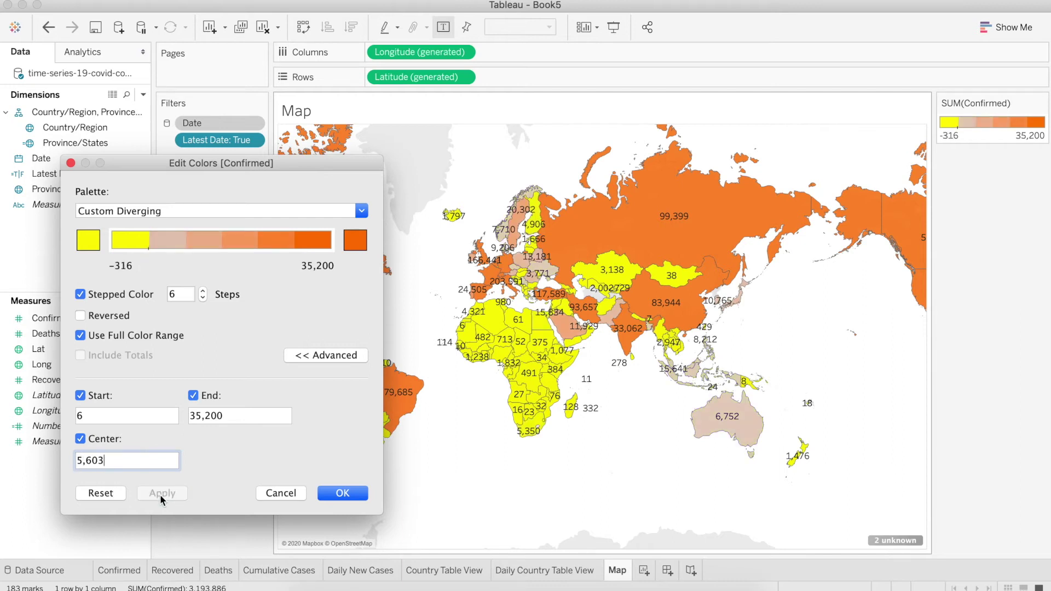
- Increase the colour steps to 10, confirm orange, and apply the colours to the map
left_click(202, 291)
left_click(202, 291)
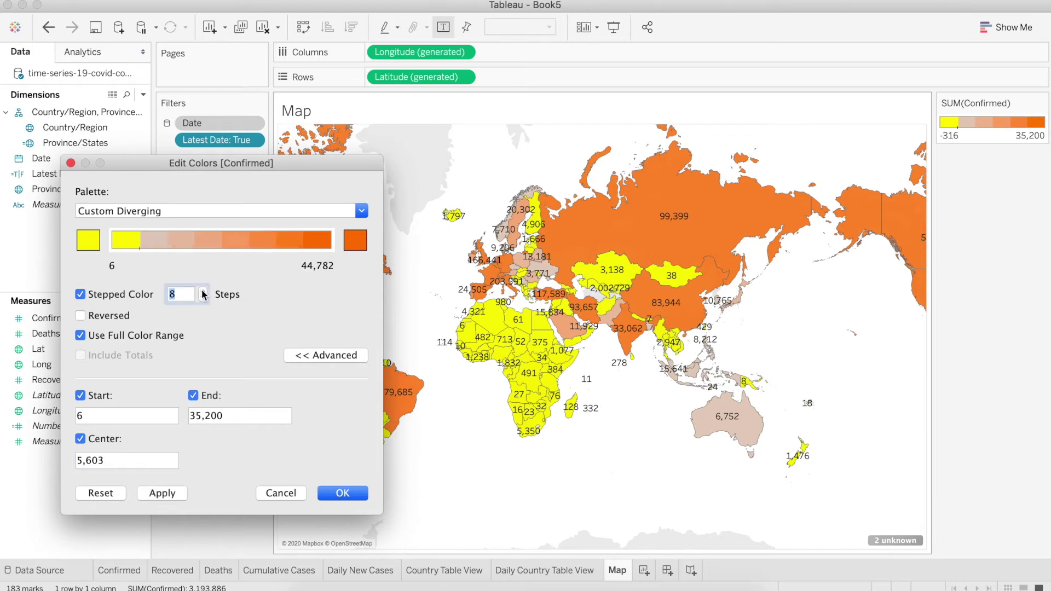
left_click(203, 290)
left_click(203, 291)
left_click(163, 494)
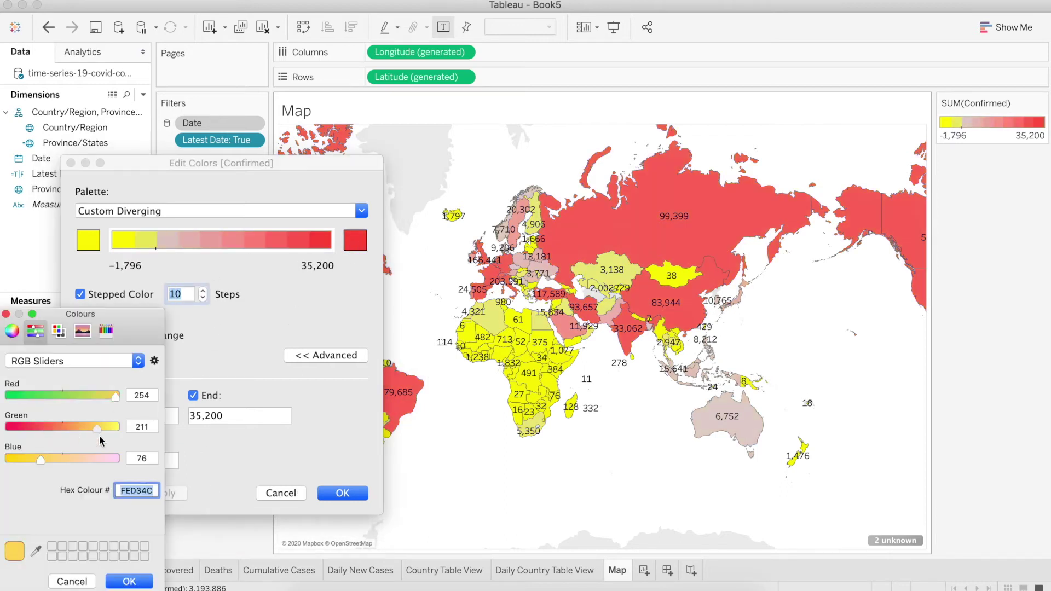
left_click(129, 581)
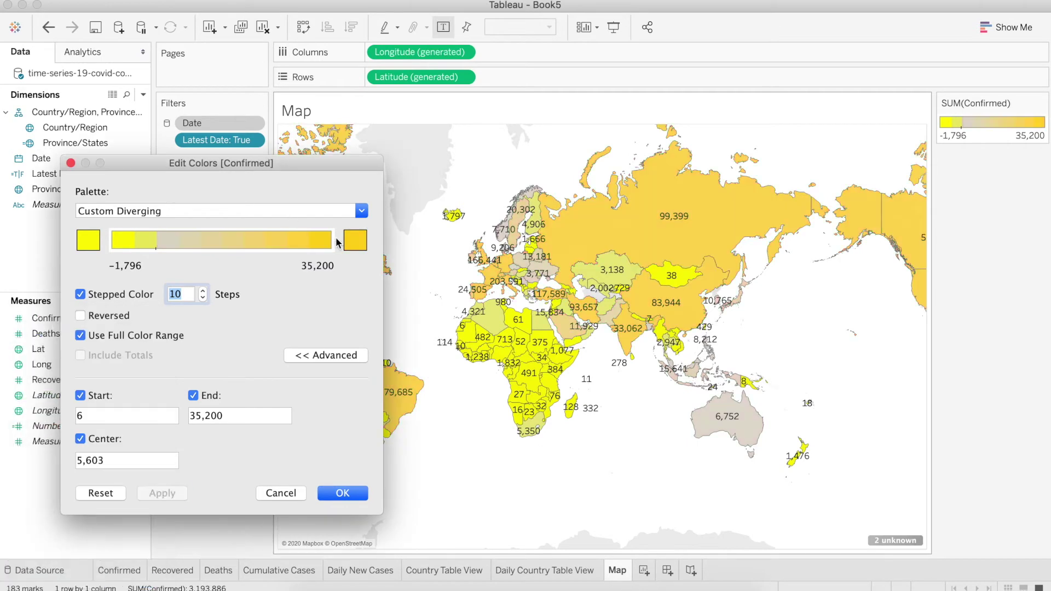
left_click(139, 492)
left_click(320, 494)
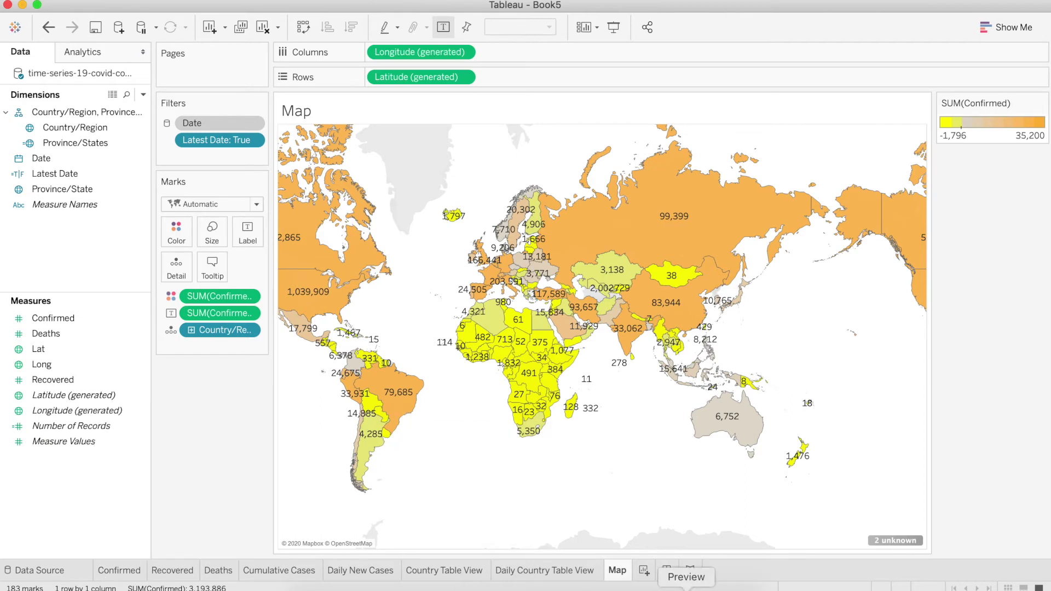
- Create a new Automatic-size dashboard from the sheets, then switch to the Deaths worksheet
left_click(668, 572)
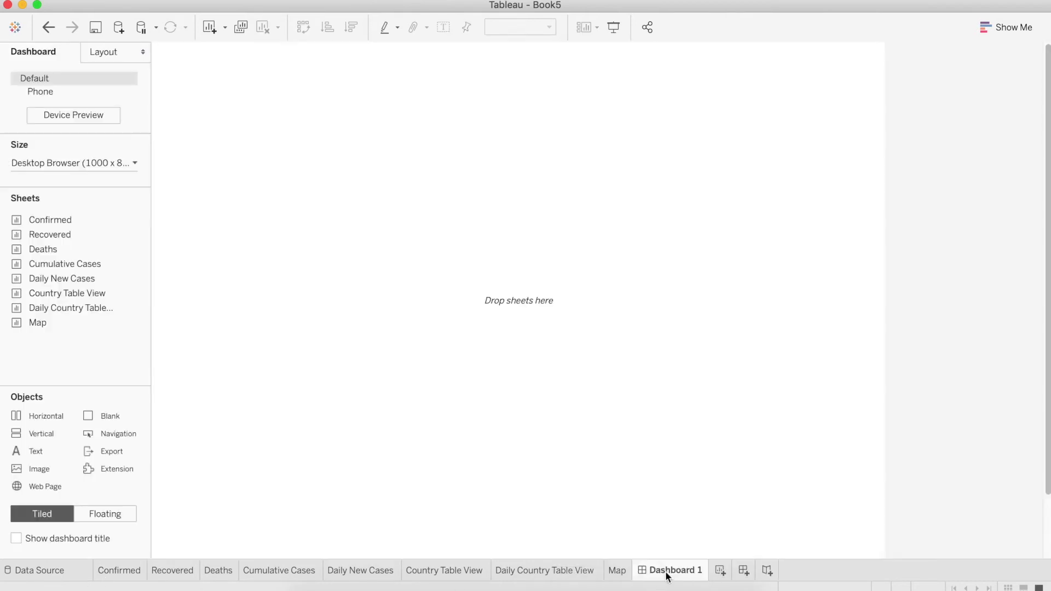
left_click(113, 166)
left_click(116, 181)
left_click(106, 214)
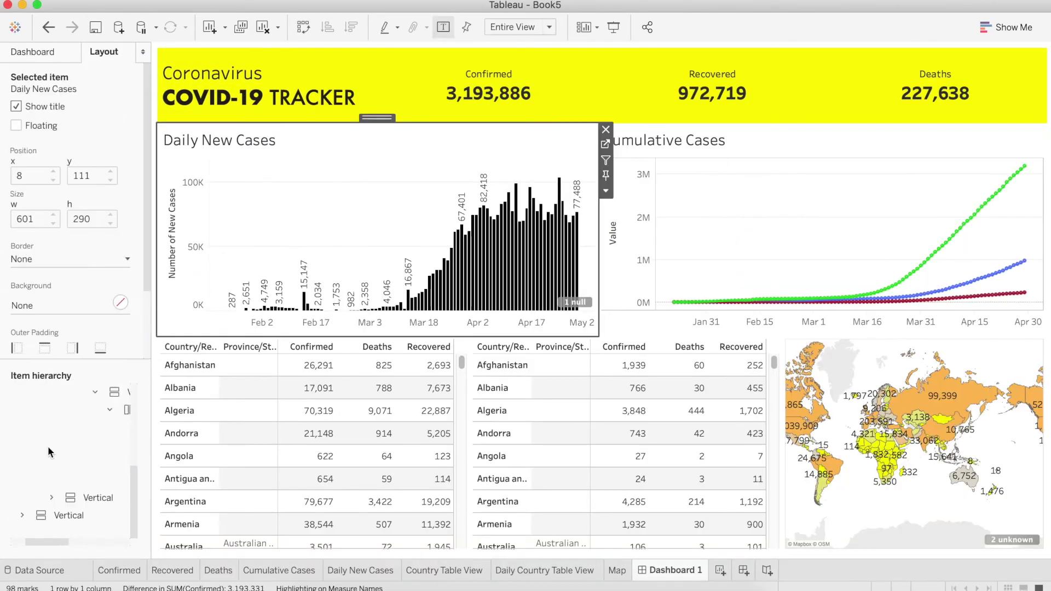
left_click(593, 328)
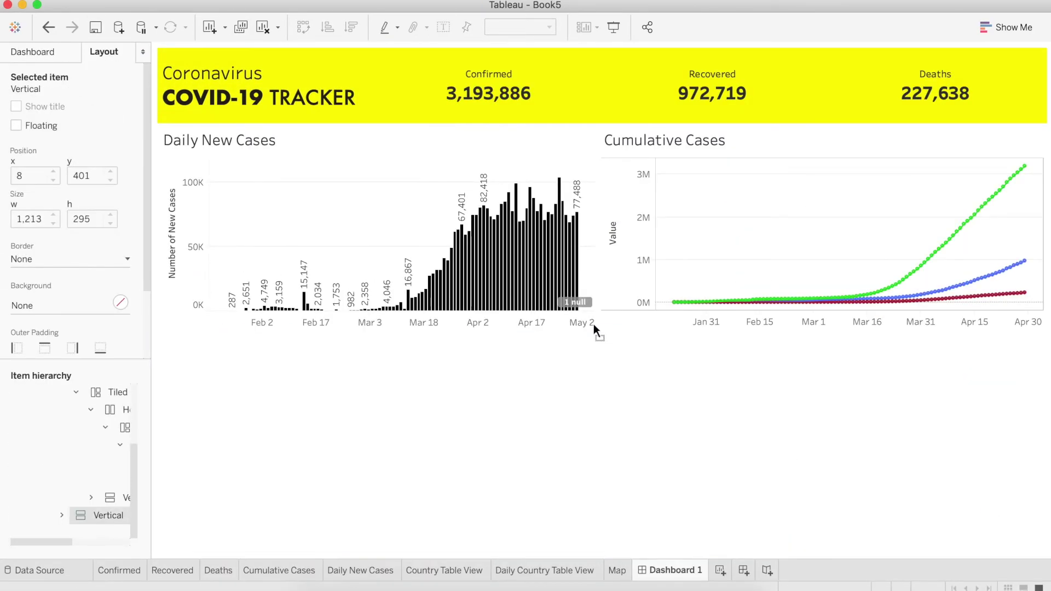
left_click(218, 571)
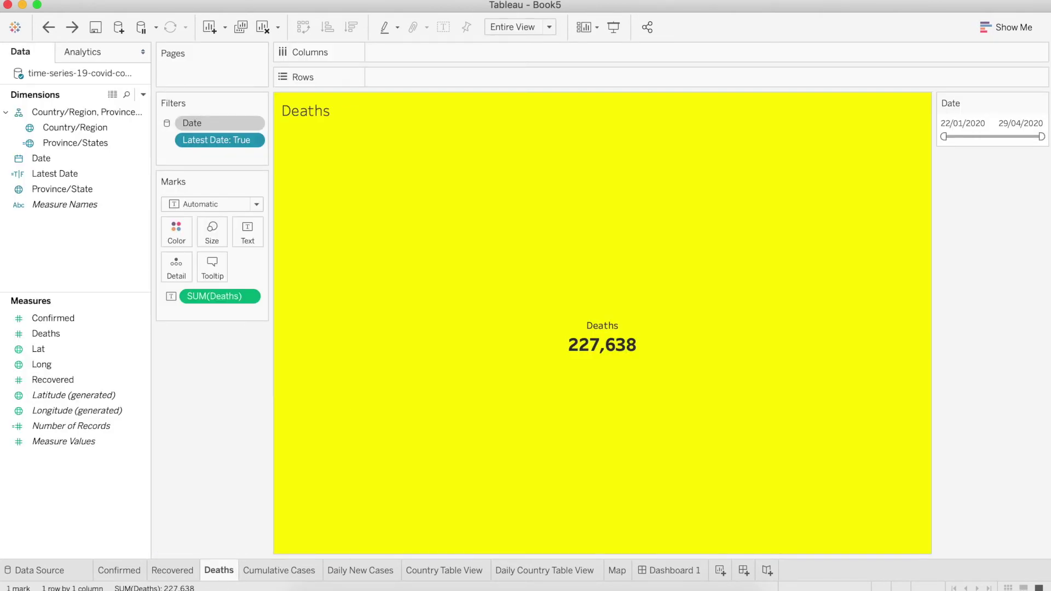
- Duplicate the Deaths sheet and create a Mortality calculated field dividing summed Deaths by Confirmed
right_click(219, 570)
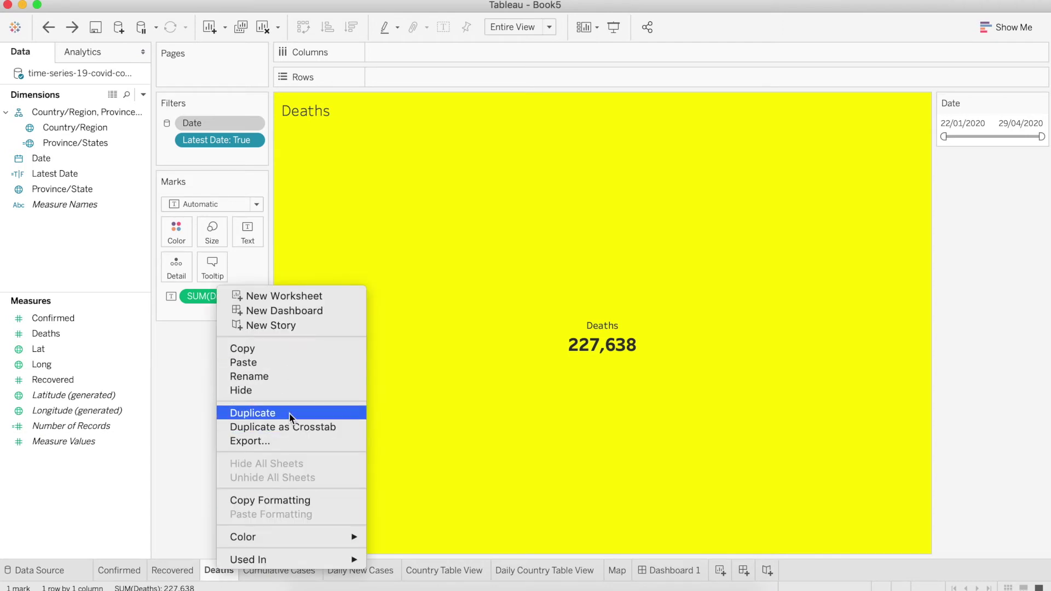
left_click(289, 411)
right_click(72, 244)
left_click(96, 255)
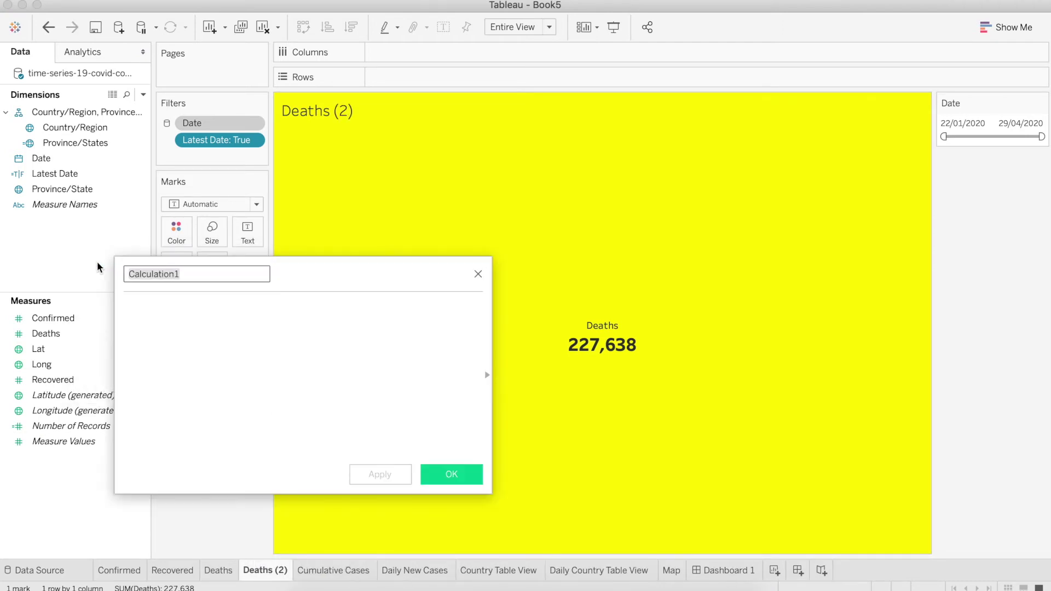
type("Mortality")
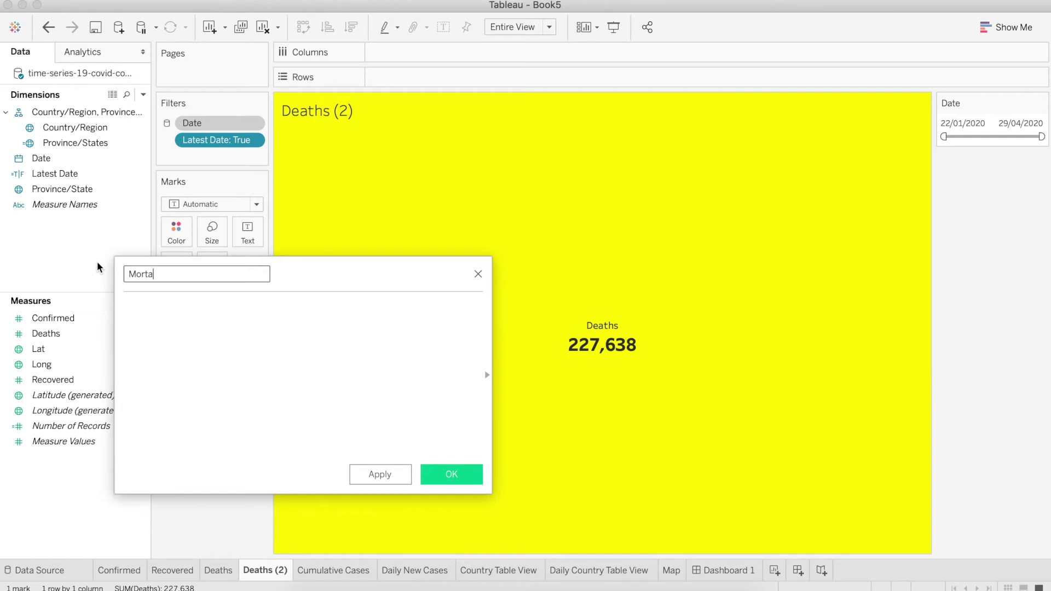
left_click(185, 357)
type("SUM([")
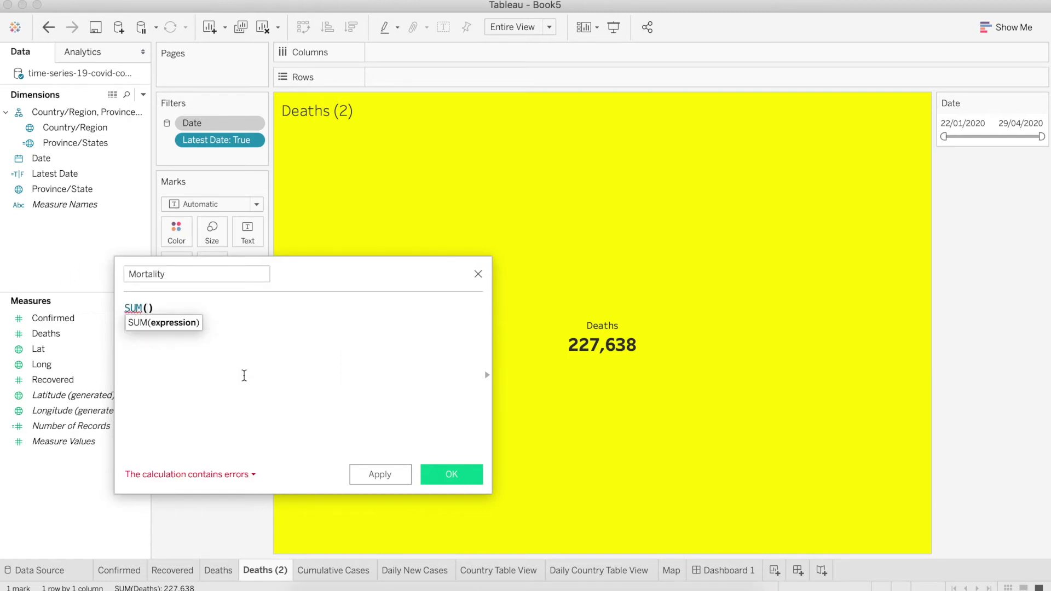
type("De")
key("Return")
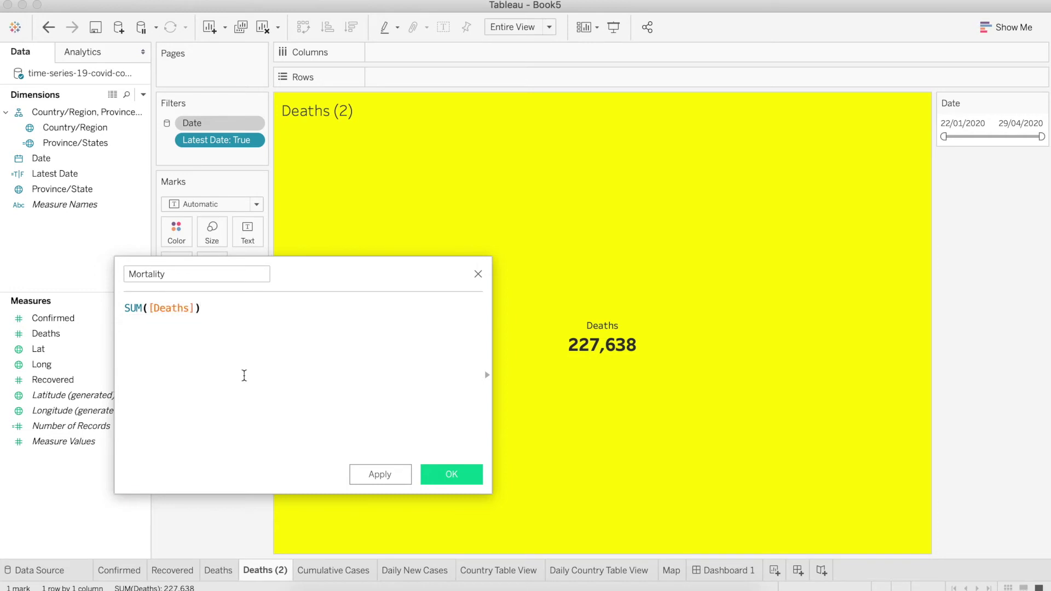
type("/s")
type("[Confirmed]")
key("Return")
- Show Mortality as the sheet's value, formatted as a percentage
left_click_drag(47, 380, 218, 296)
left_click(252, 296)
left_click(240, 360)
left_click(109, 194)
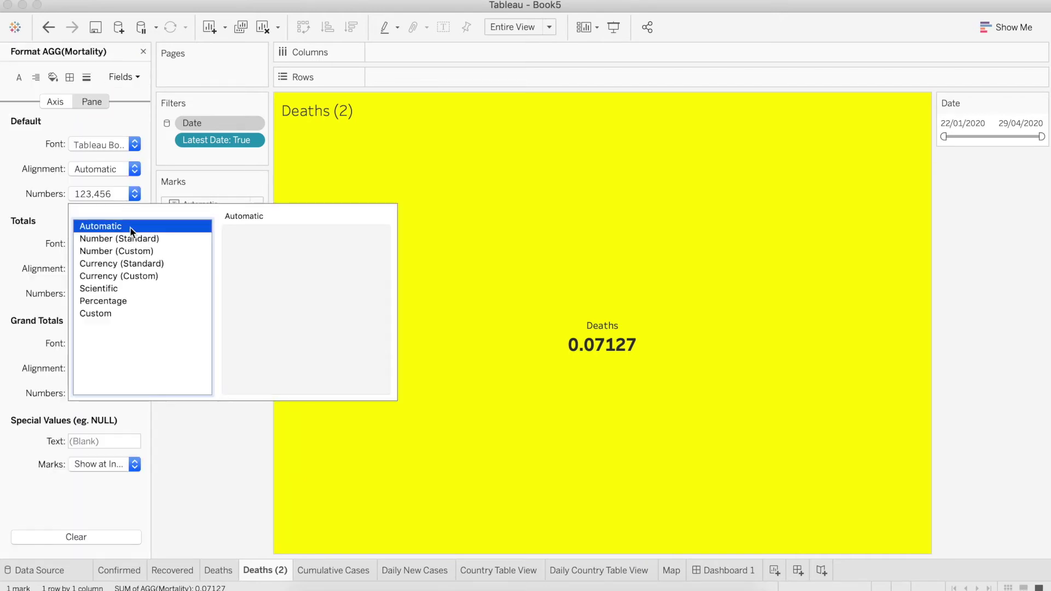
left_click(107, 300)
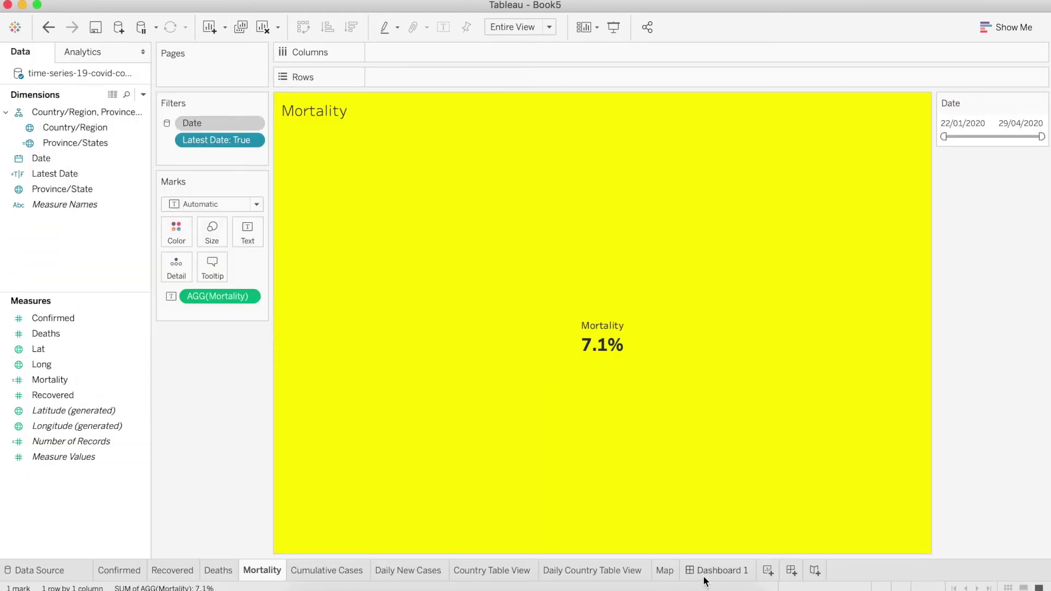
- Place the Mortality sheet at the right end of the header and delete the old date container
left_click(717, 570)
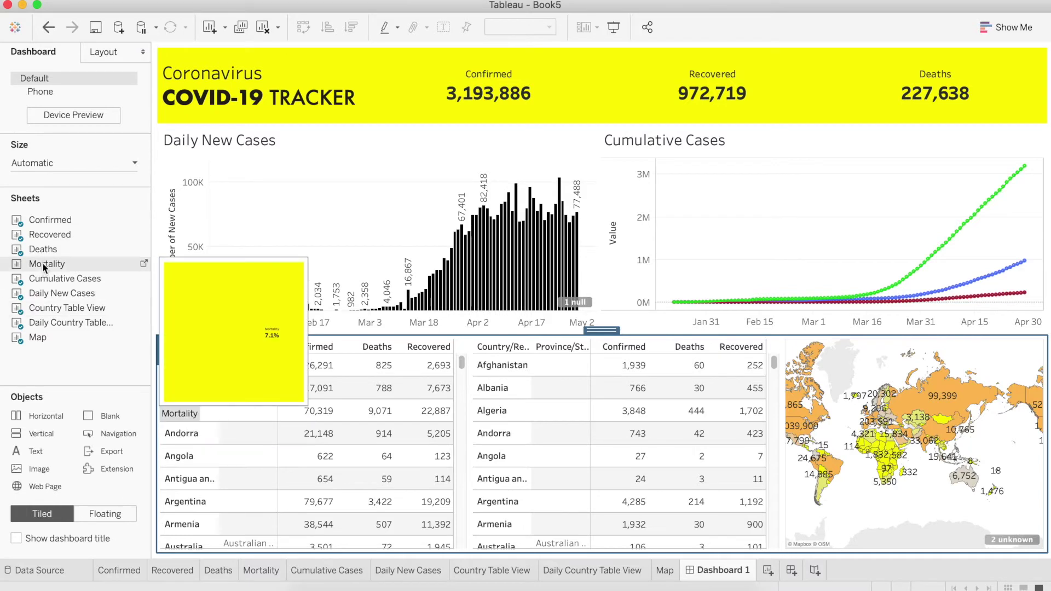
left_click_drag(41, 261, 859, 85)
key("Delete")
left_click(550, 258)
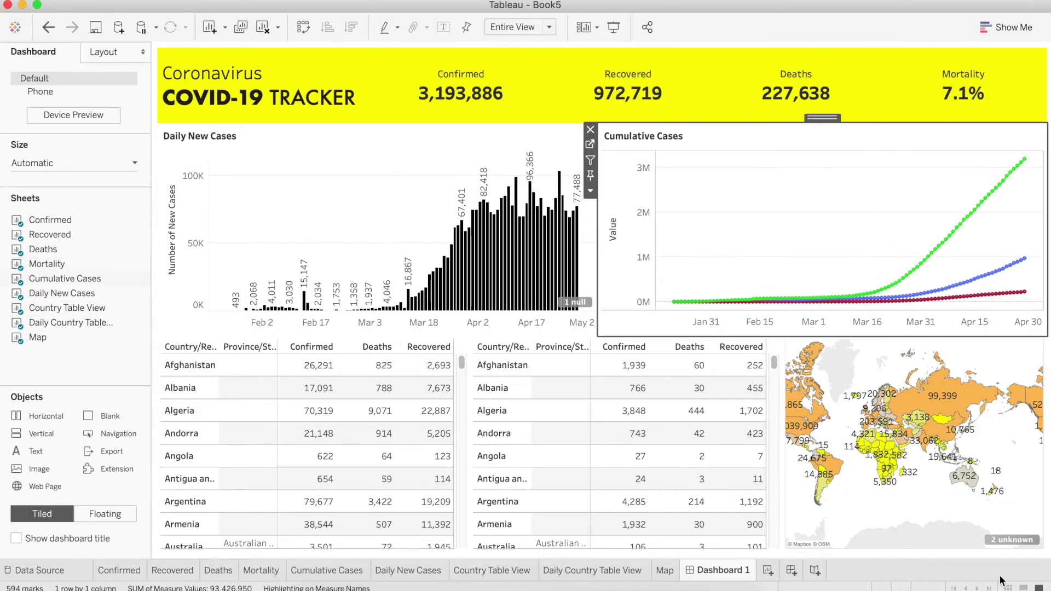
- Add a Day of Date range filter and a Country/Region filter across the dashboard top
left_click(525, 130)
left_click(605, 190)
left_click(875, 340)
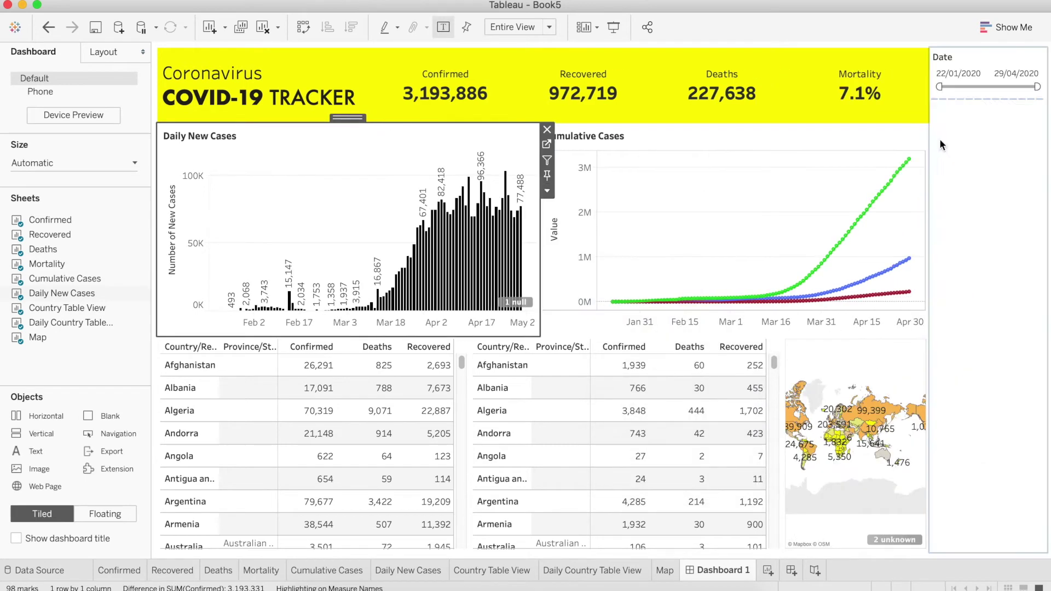
left_click_drag(1003, 59, 704, 156)
left_click(738, 362)
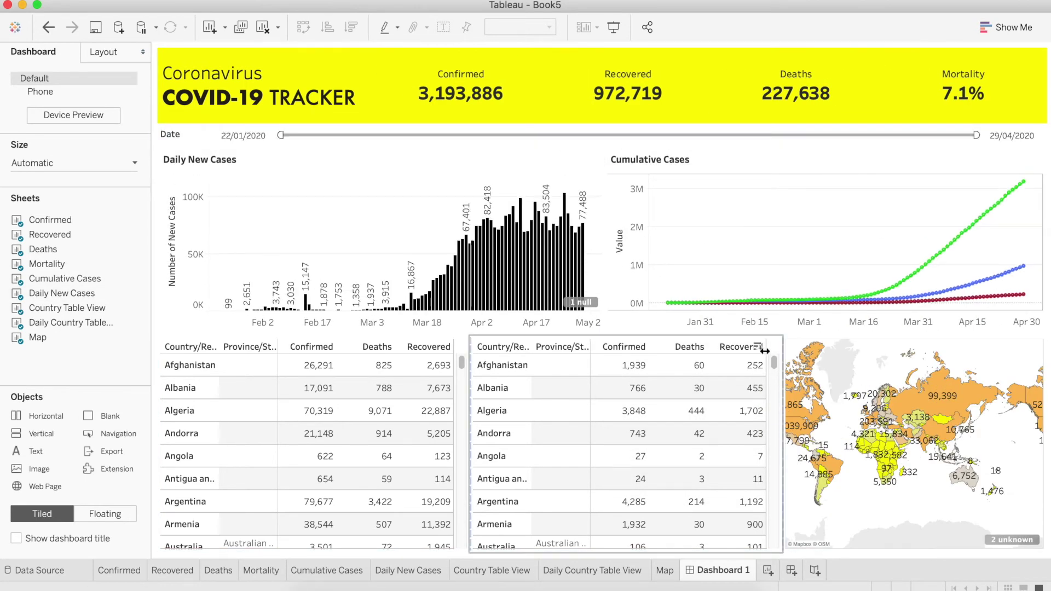
left_click(777, 350)
mouse_move(901, 385)
left_click(710, 409)
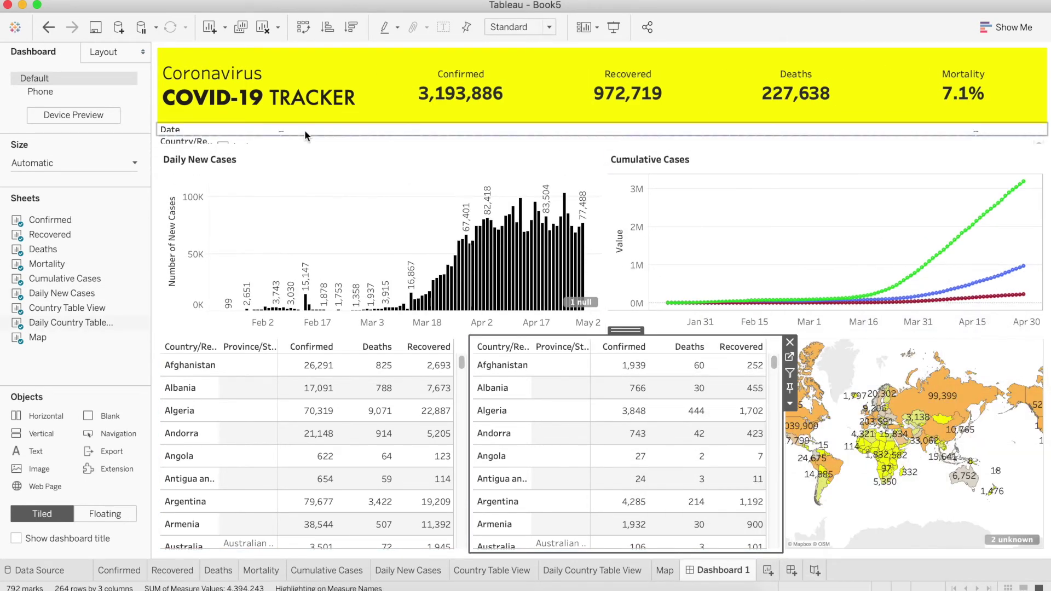
left_click_drag(1033, 200, 1033, 227)
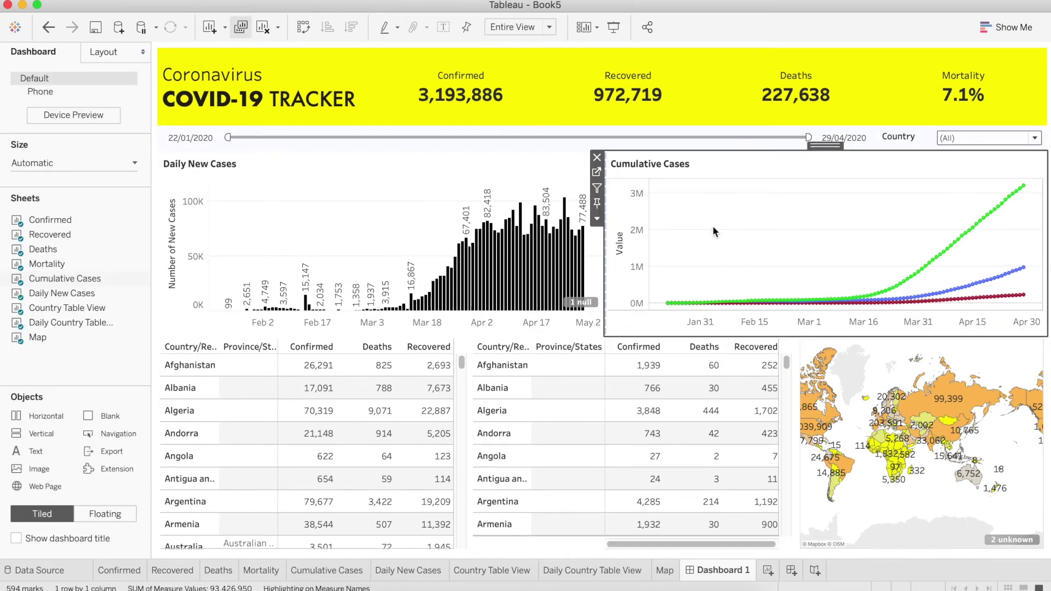
mouse_move(940, 266)
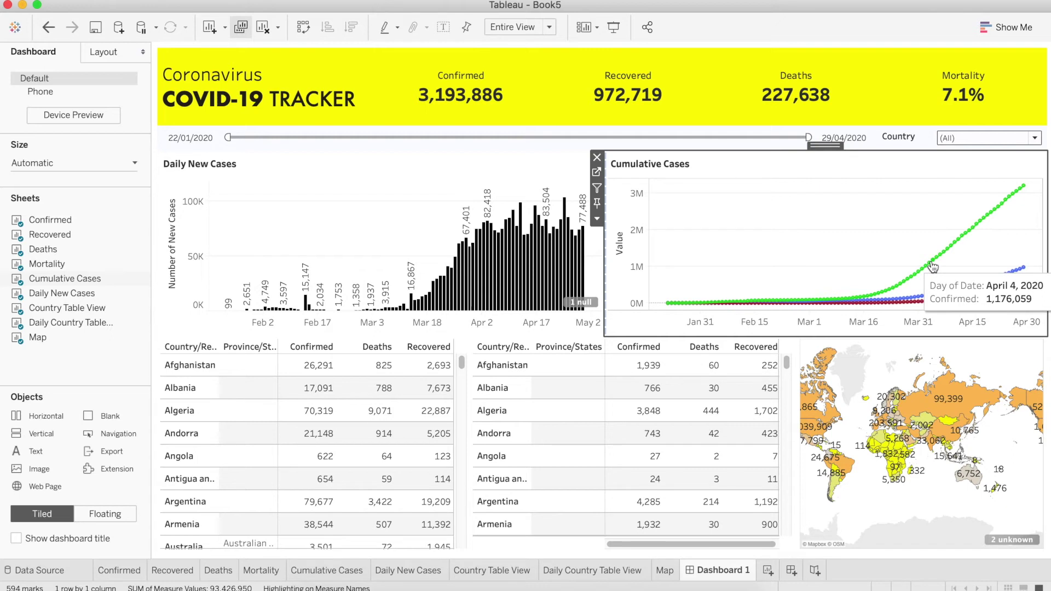
left_click(933, 267)
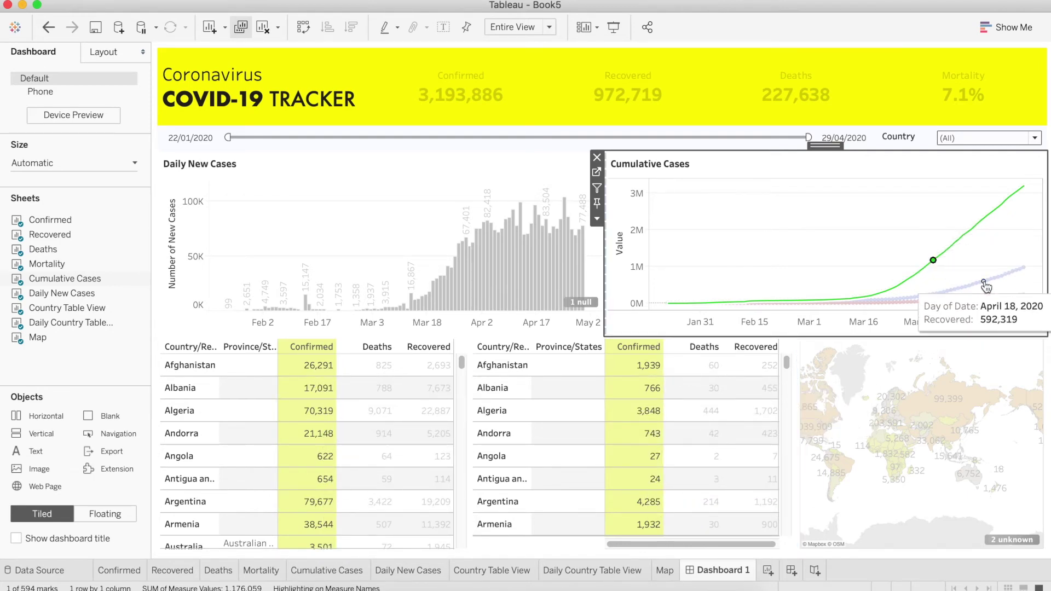
left_click(983, 283)
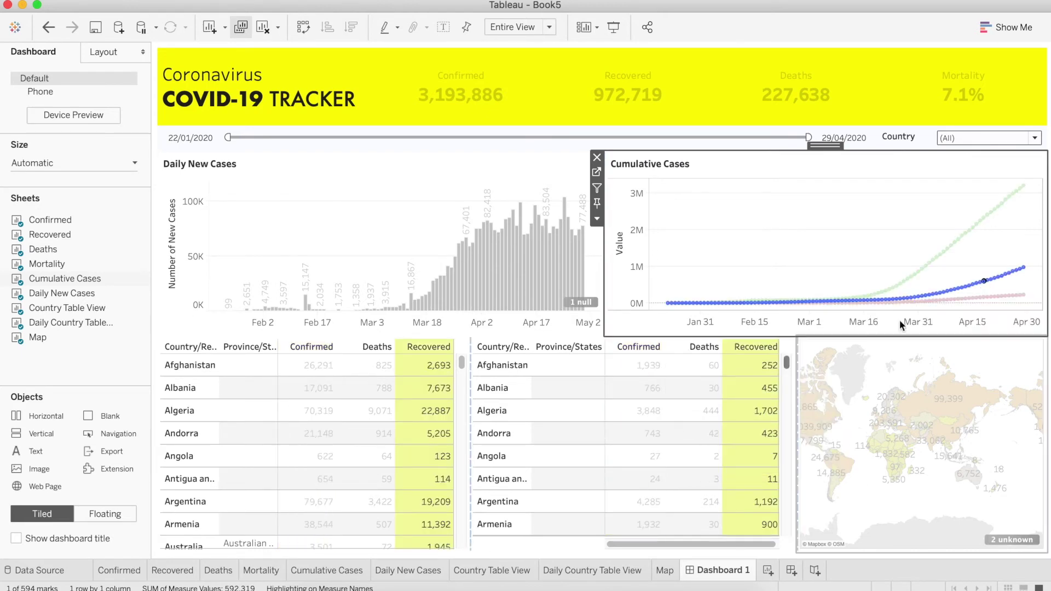
left_click(920, 284)
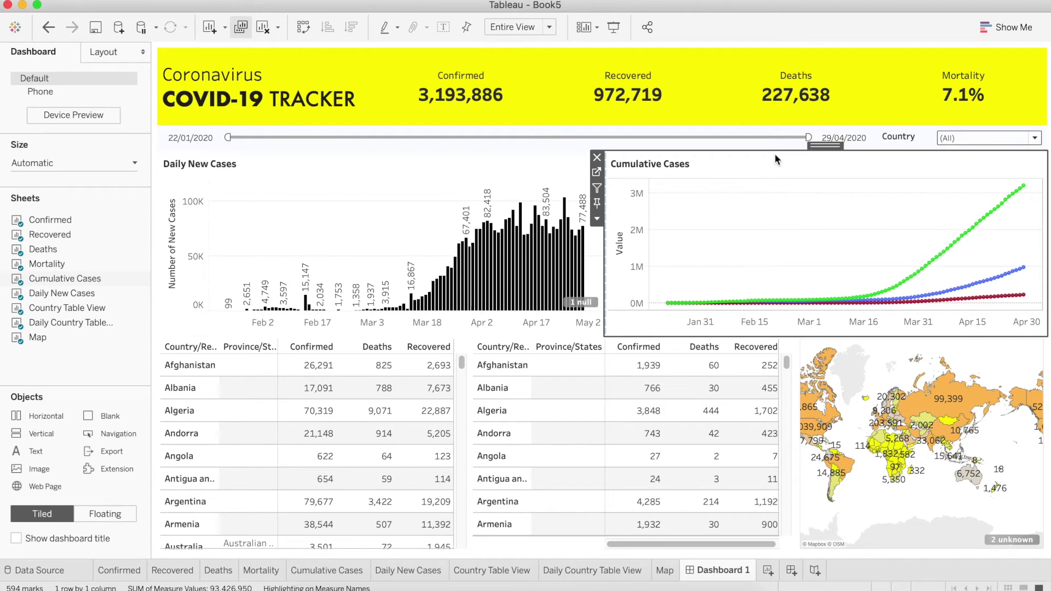
left_click_drag(808, 137, 788, 137)
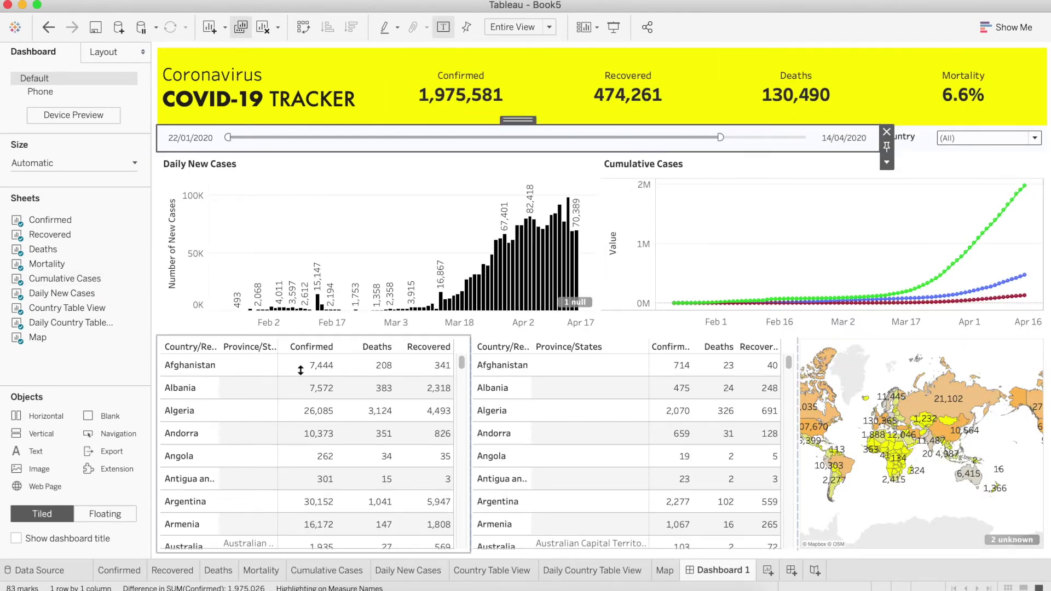
left_click_drag(720, 138, 808, 138)
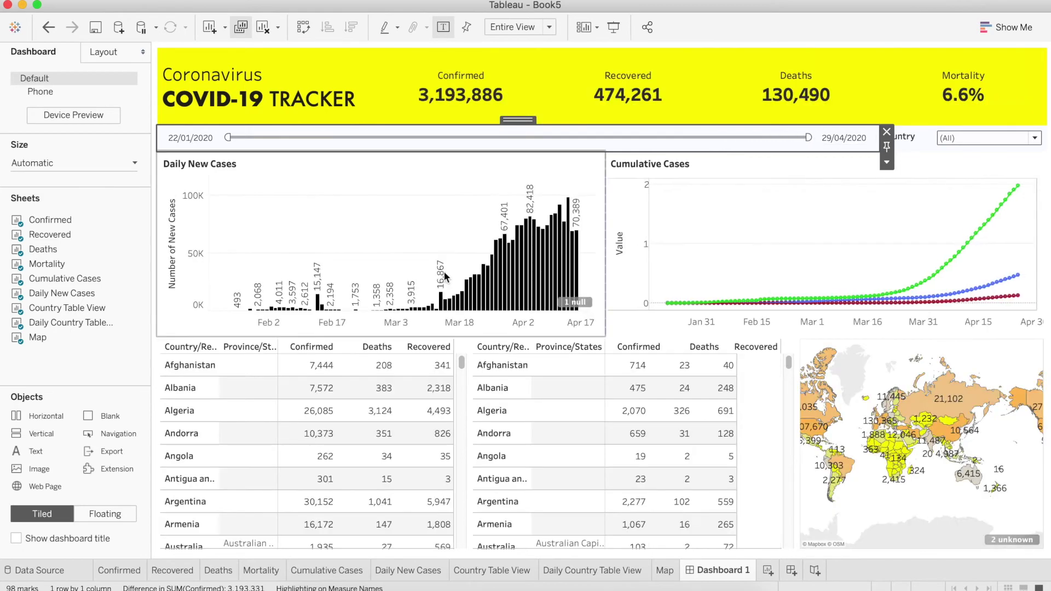
left_click(600, 166)
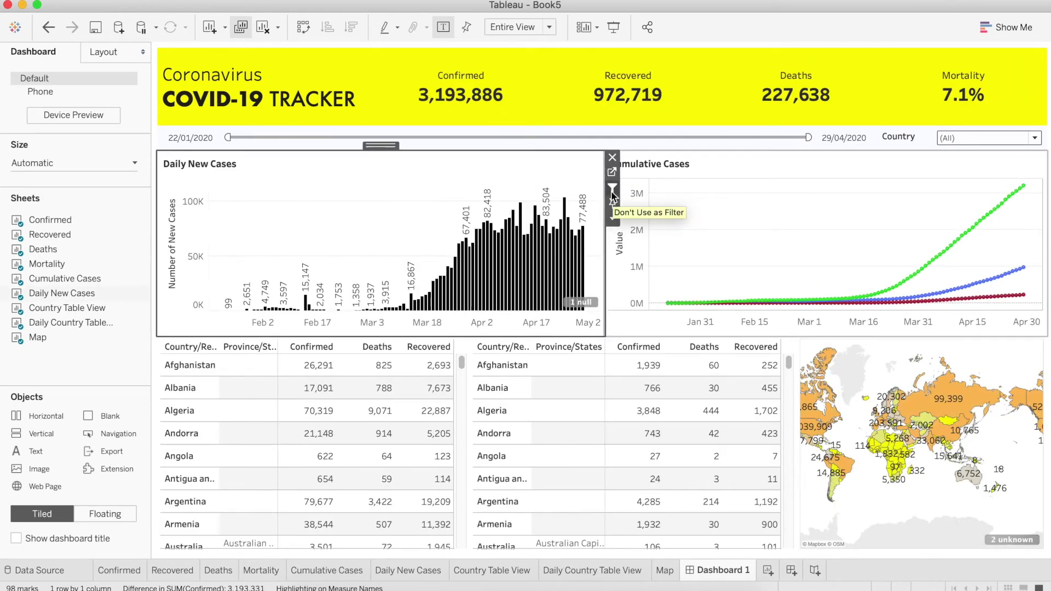
- Apply the Country filter to all sheets using this data source and select only Australia
left_click(900, 138)
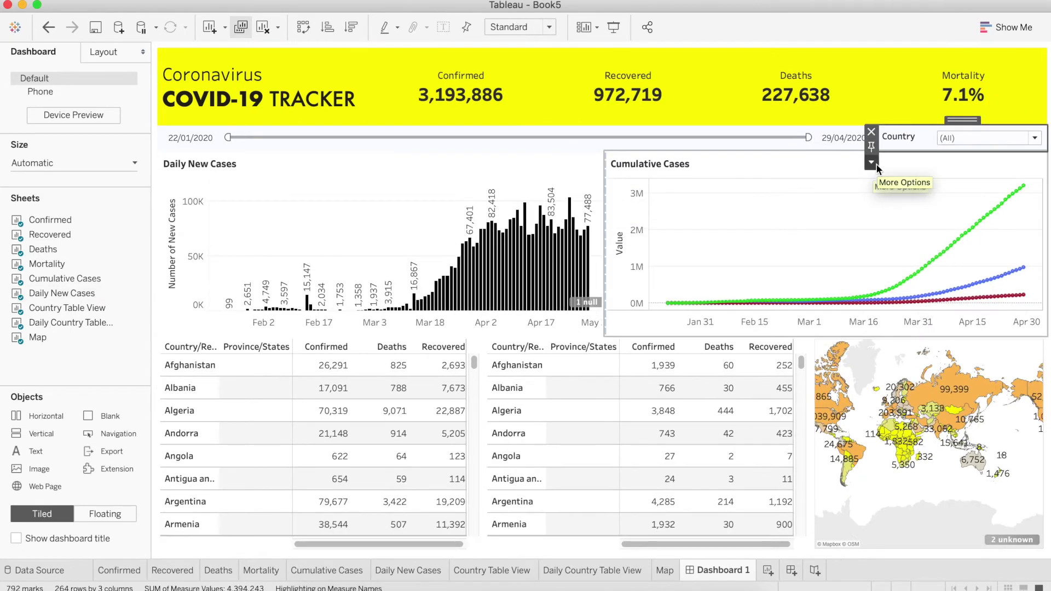
left_click(871, 162)
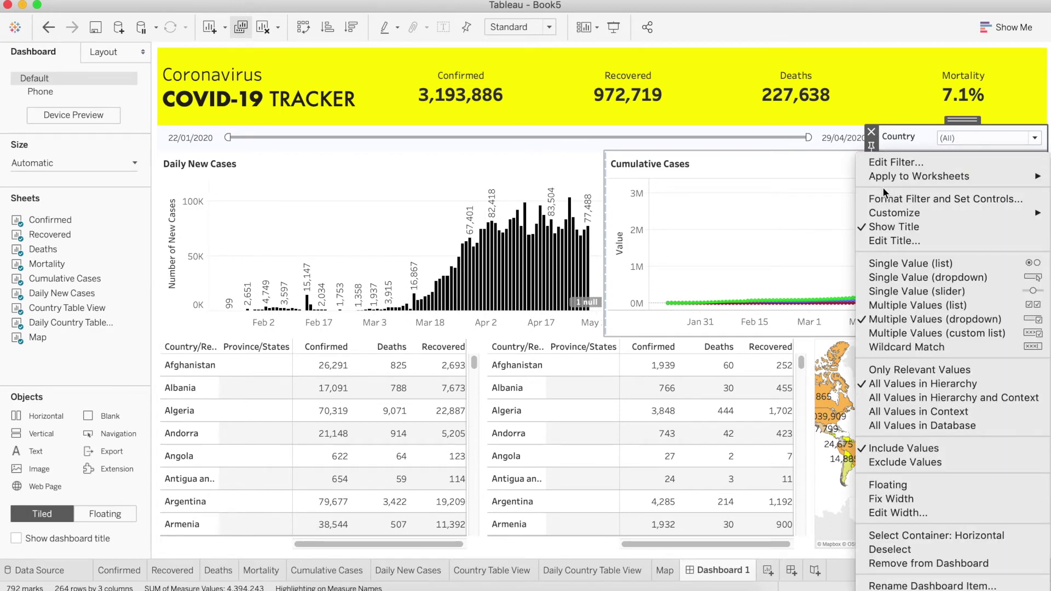
mouse_move(889, 178)
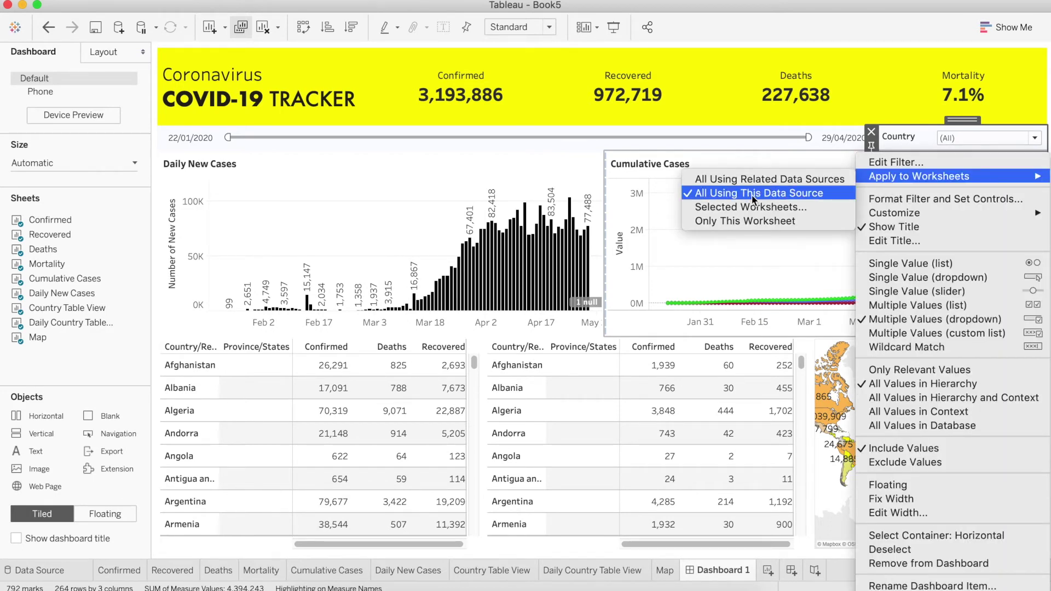
left_click(904, 34)
left_click(1034, 139)
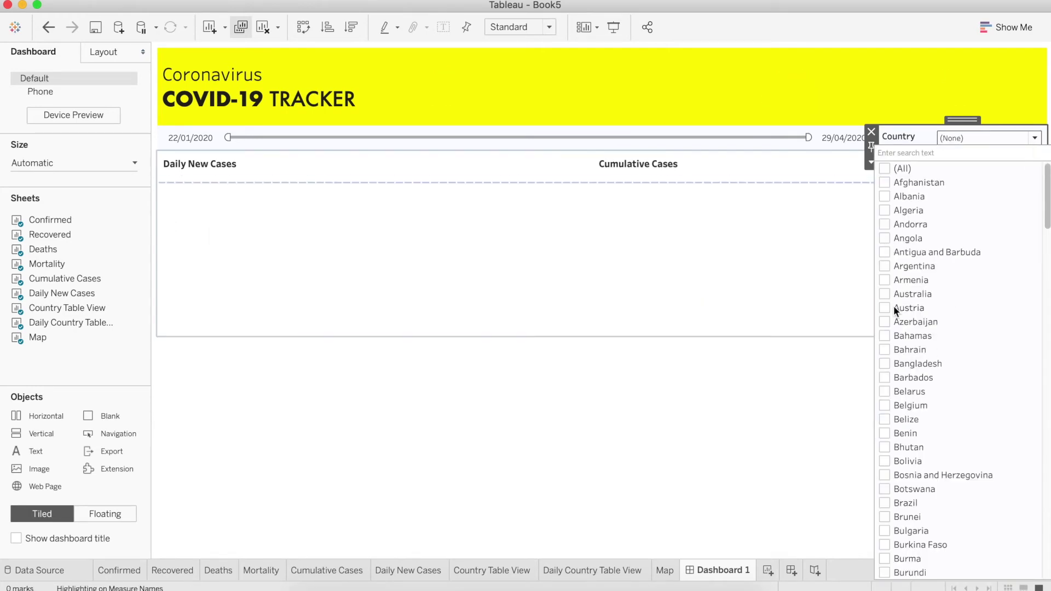
left_click(885, 294)
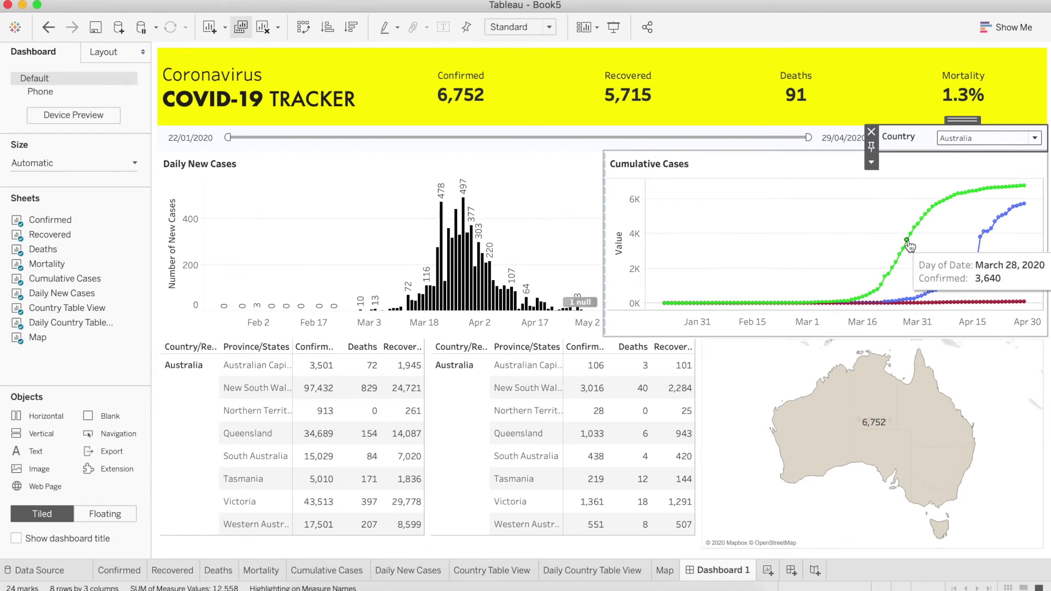
- Highlight the March 28 total, trial an 18/04/2020 end date, then restore 29/04/2020
left_click(907, 242)
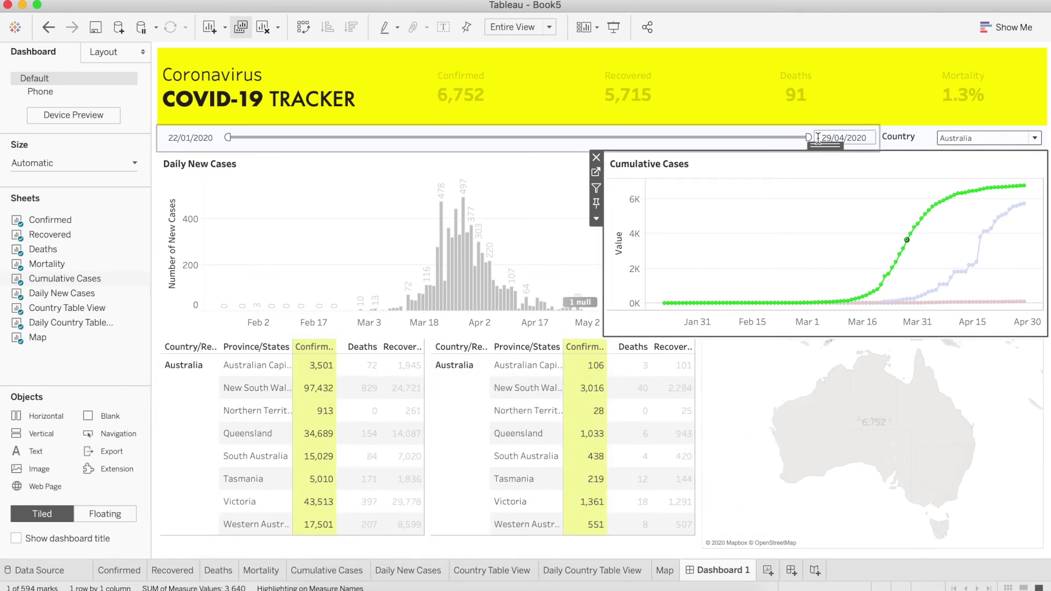
left_click_drag(809, 137, 747, 139)
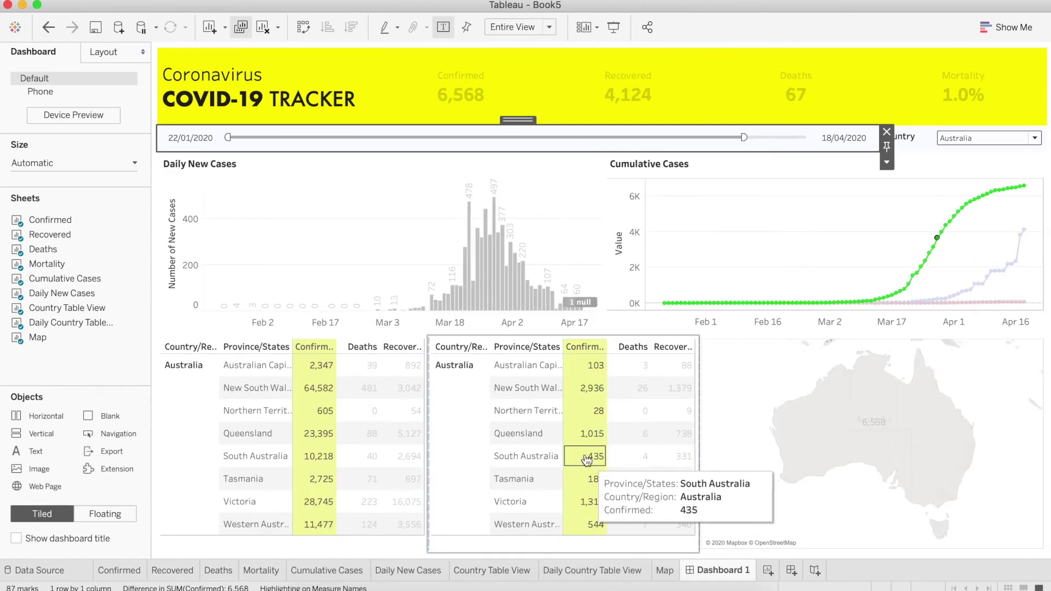
left_click_drag(743, 137, 804, 138)
- Switch the Country filter from Australia to New Zealand
left_click(1034, 138)
scroll(1046, 343, "down", 3)
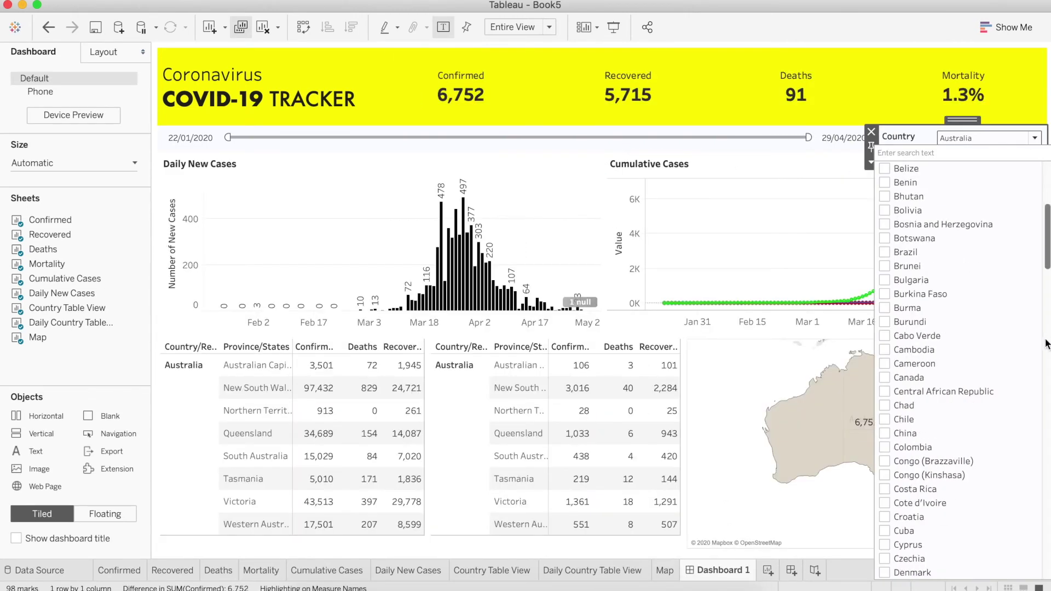
scroll(1046, 343, "up", 5)
left_click(884, 298)
scroll(999, 402, "down", 20)
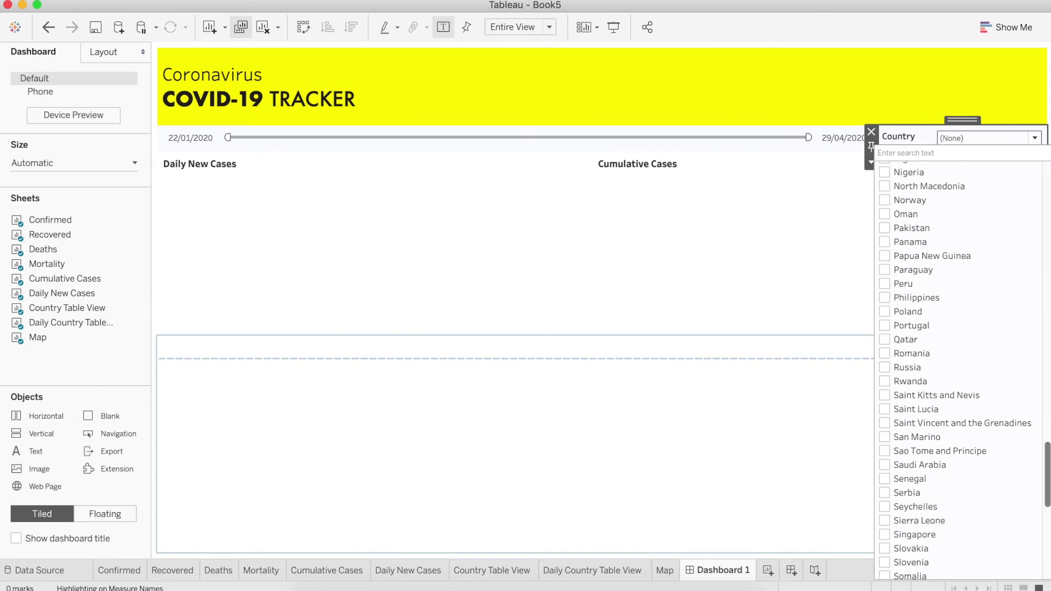
scroll(886, 343, "down", 10)
scroll(886, 344, "up", 15)
left_click(884, 344)
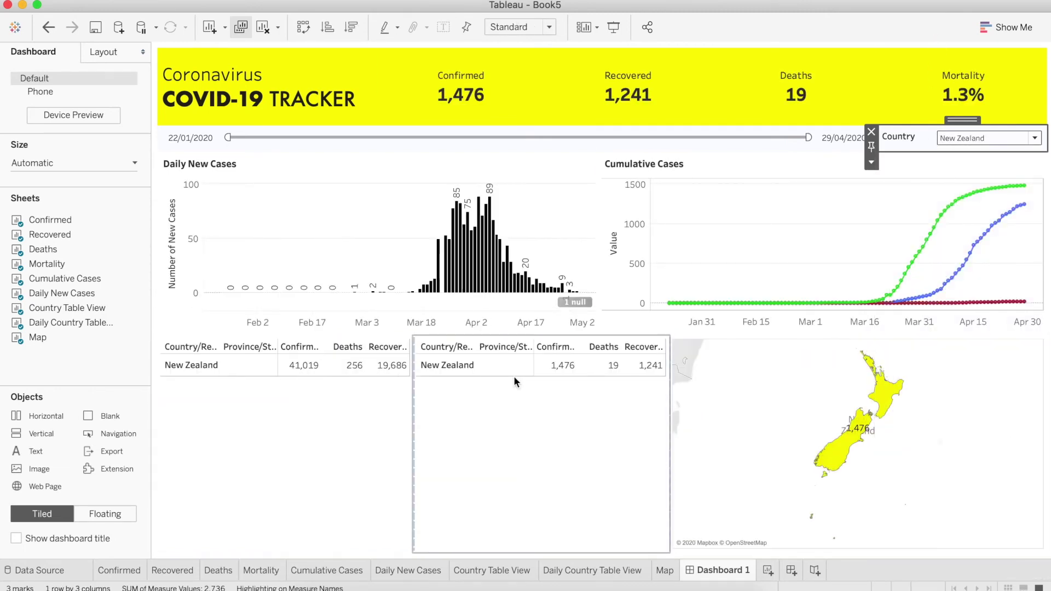
- Trial a 09/04/2020 end date, restore 29/04/2020, then filter to April 14 and clear it
left_click_drag(809, 138, 688, 139)
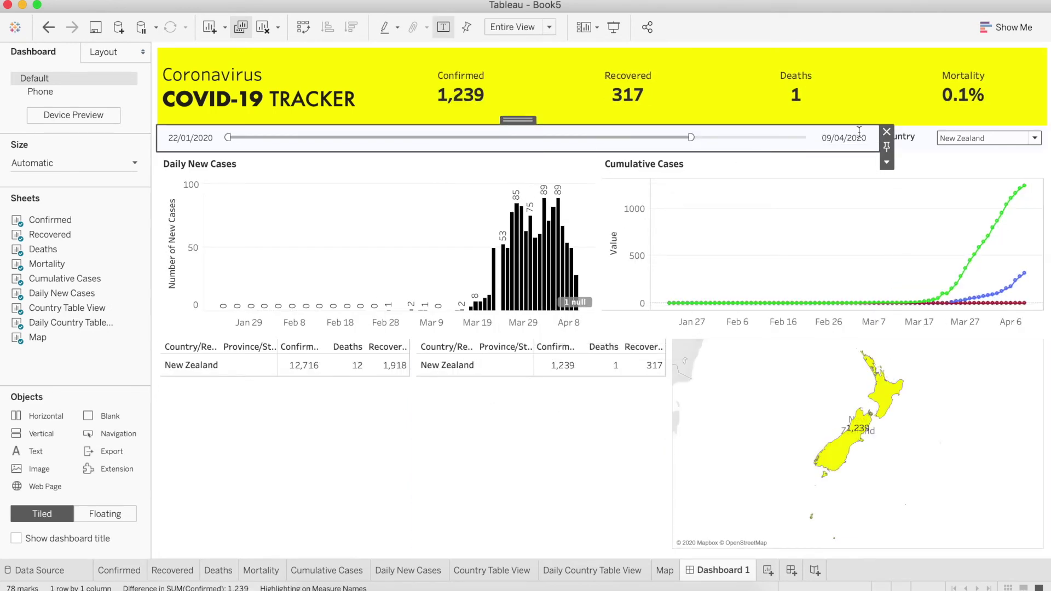
left_click_drag(688, 138, 809, 138)
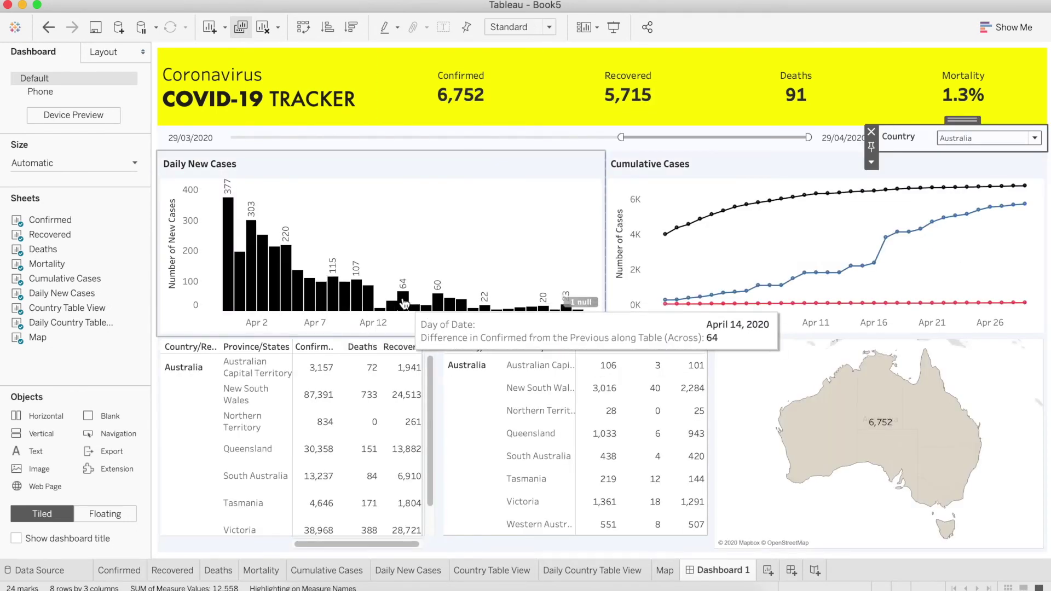
left_click(402, 301)
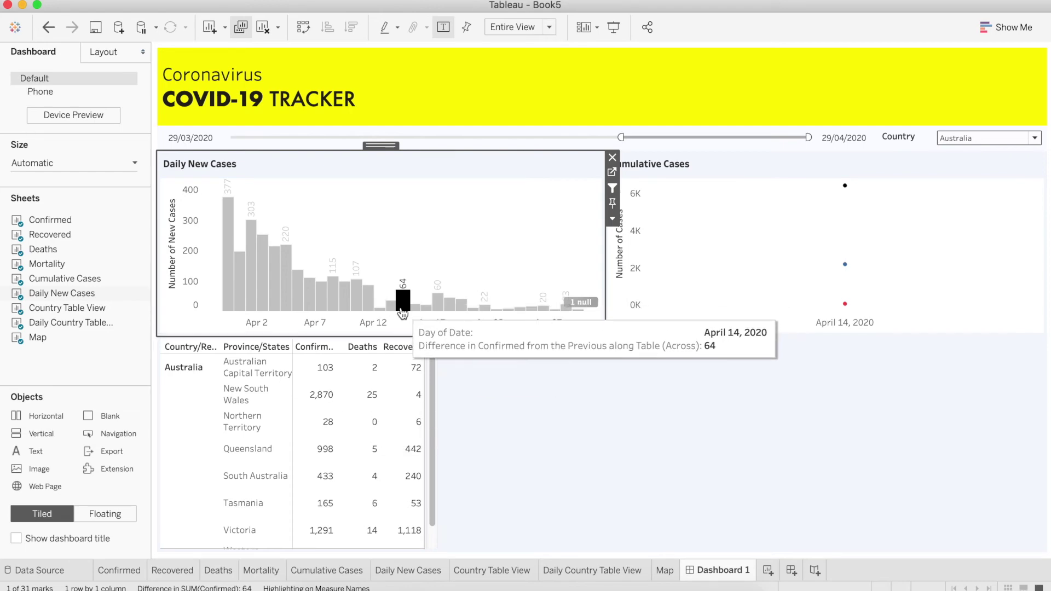
left_click(403, 300)
- Duplicate the Daily Country Table View sheet as Daily Country New Cases
right_click(607, 572)
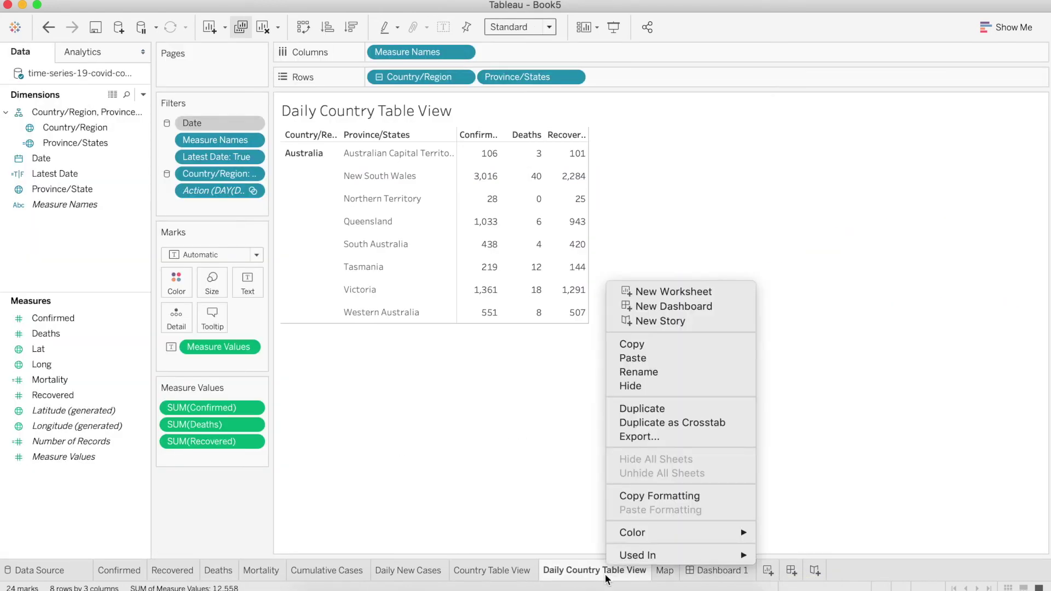
left_click(688, 409)
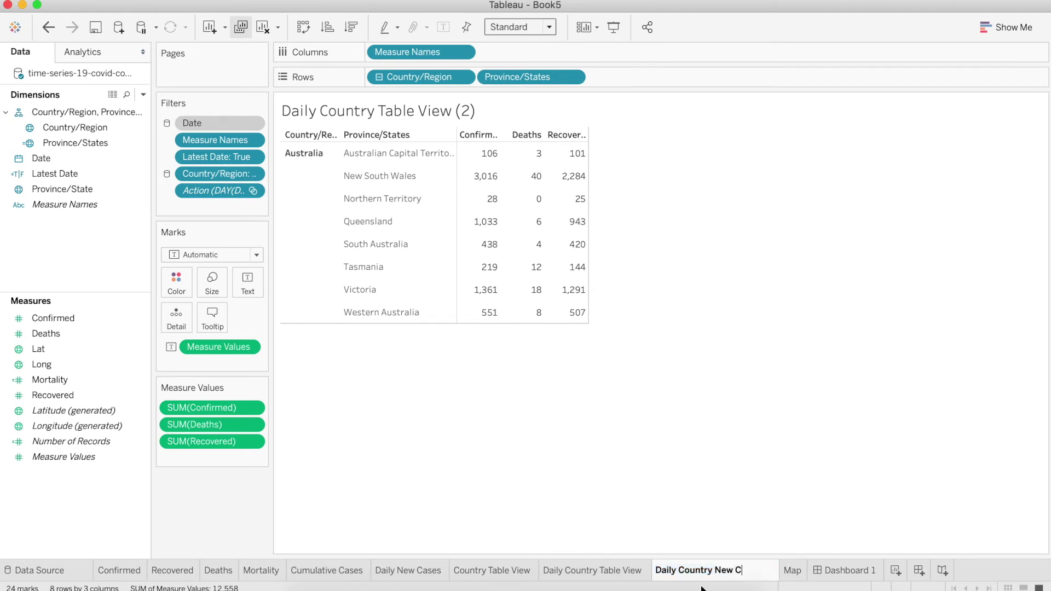
key("Return")
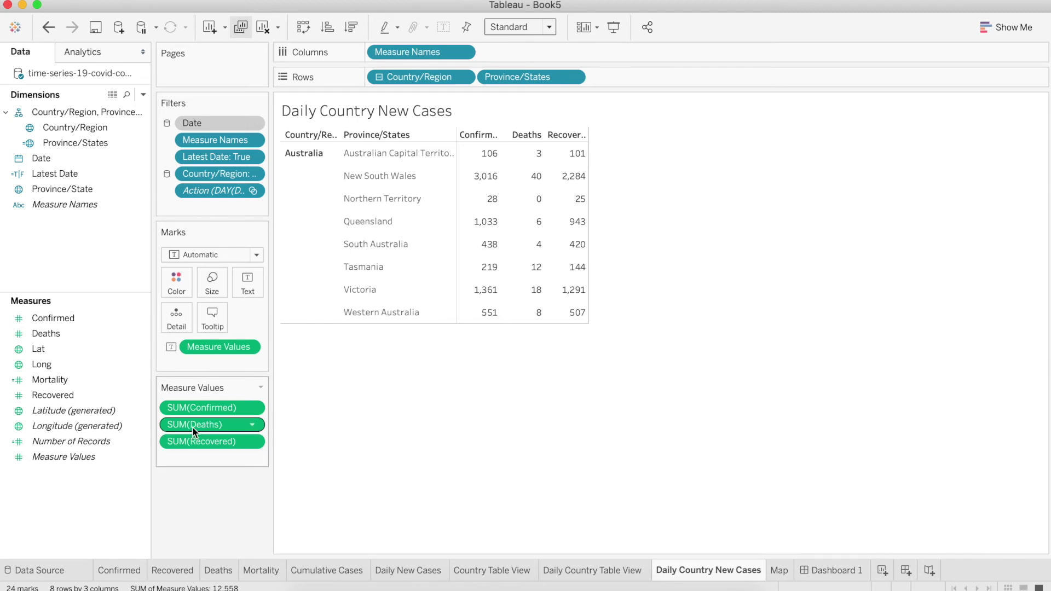
- Remove Deaths, add Date by Day across the columns, and drop the latest-date filter
left_click_drag(192, 425, 198, 491)
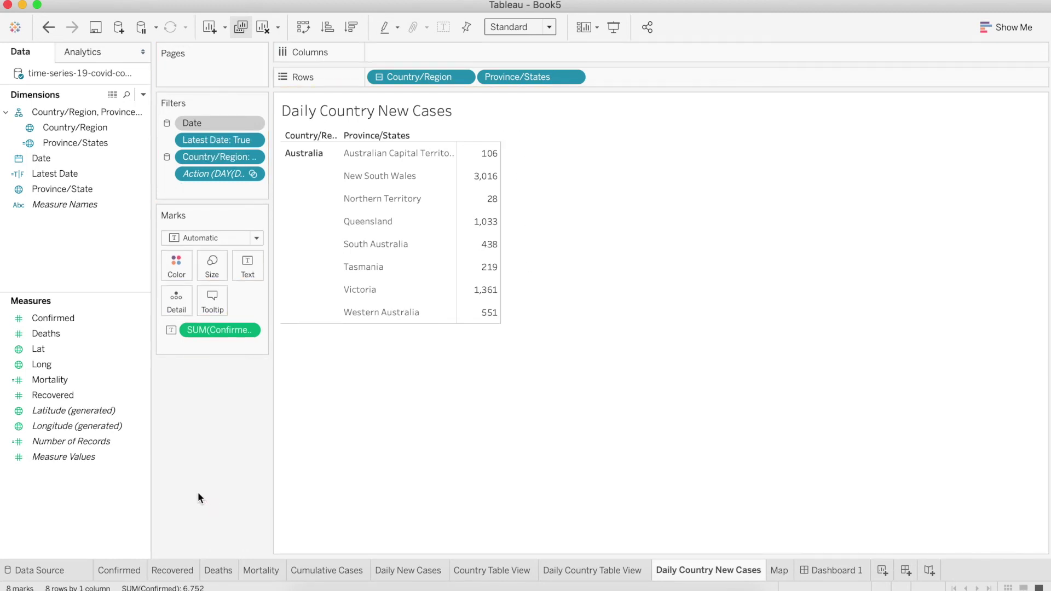
left_click_drag(41, 158, 457, 48)
left_click(462, 53)
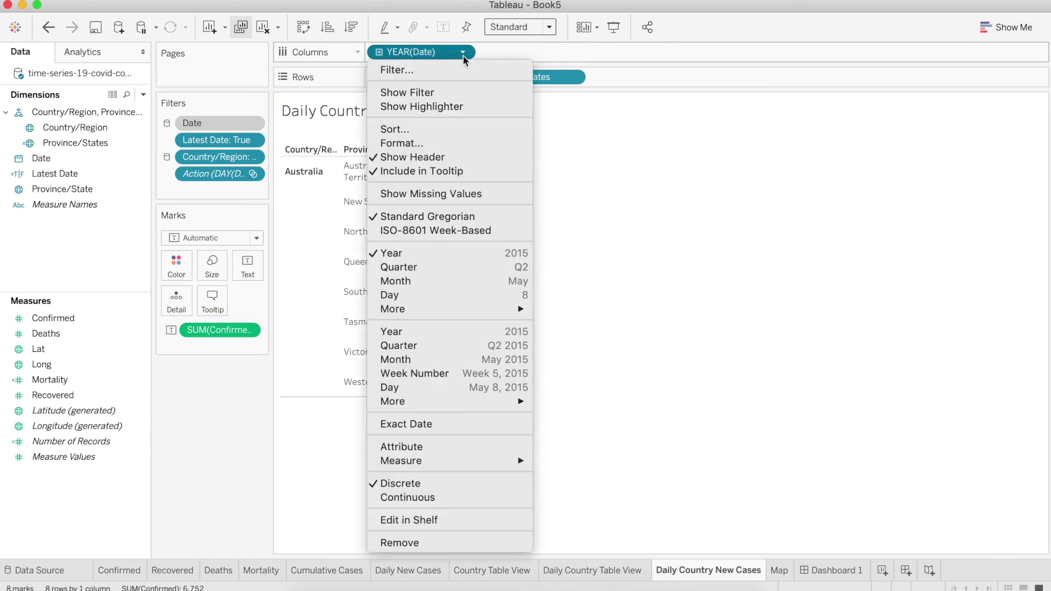
left_click(417, 389)
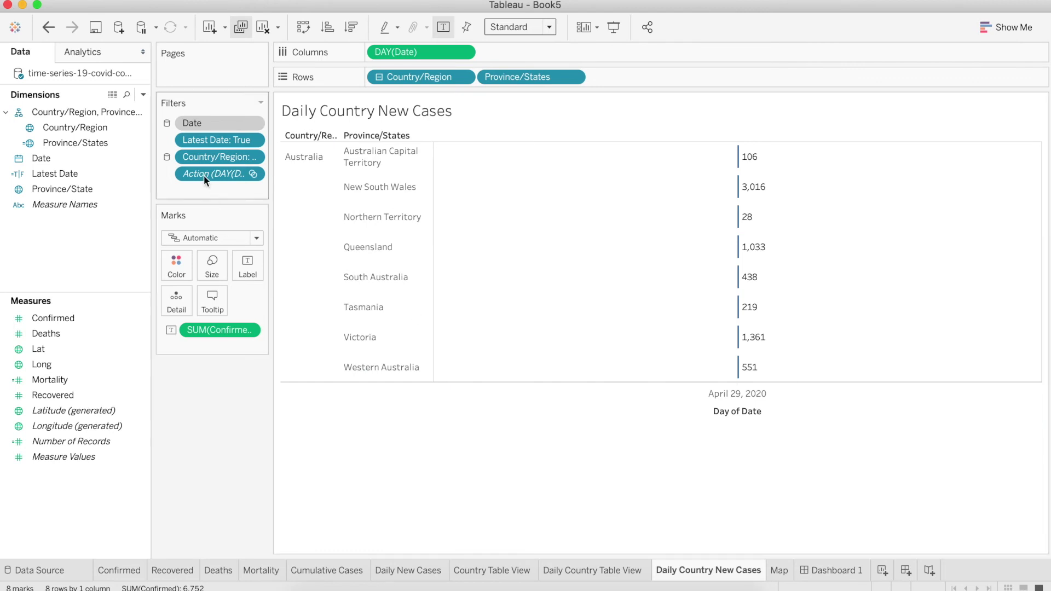
left_click_drag(215, 141, 216, 425)
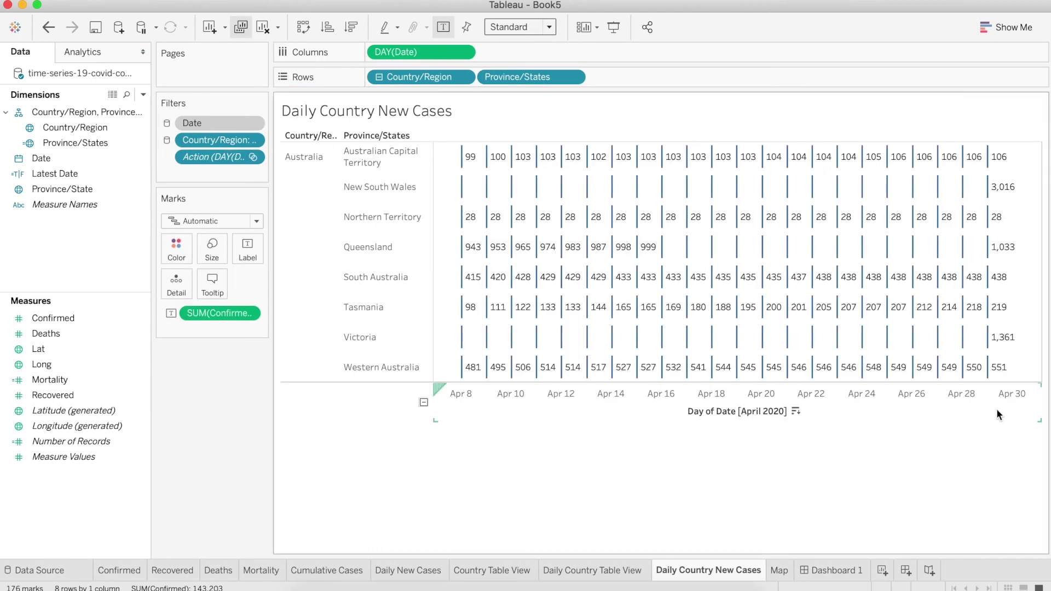
- Turn confirmed totals into a Difference table calculation shown as Text marks
left_click(247, 313)
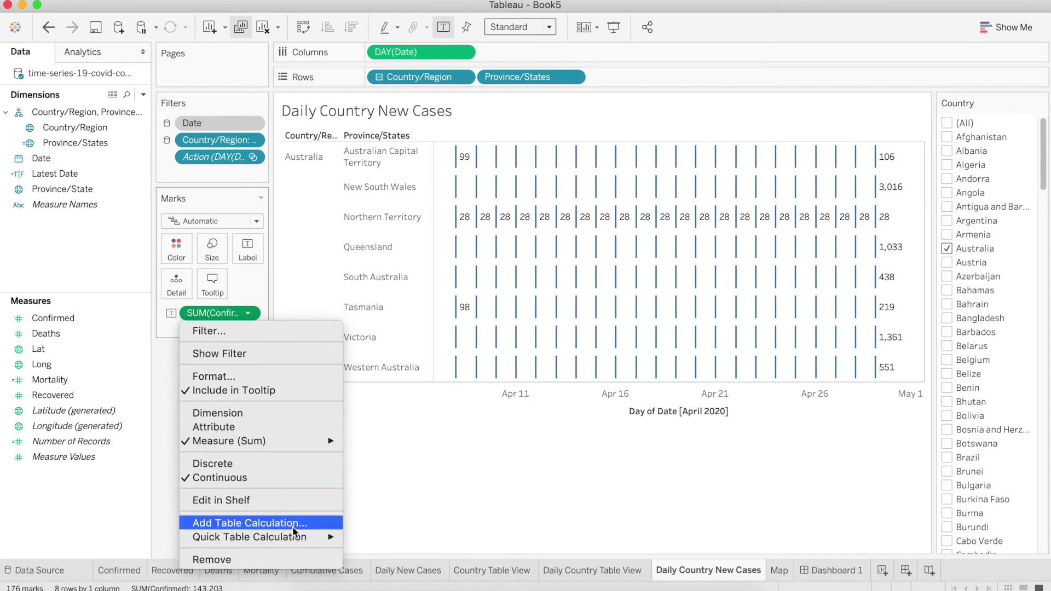
mouse_move(295, 535)
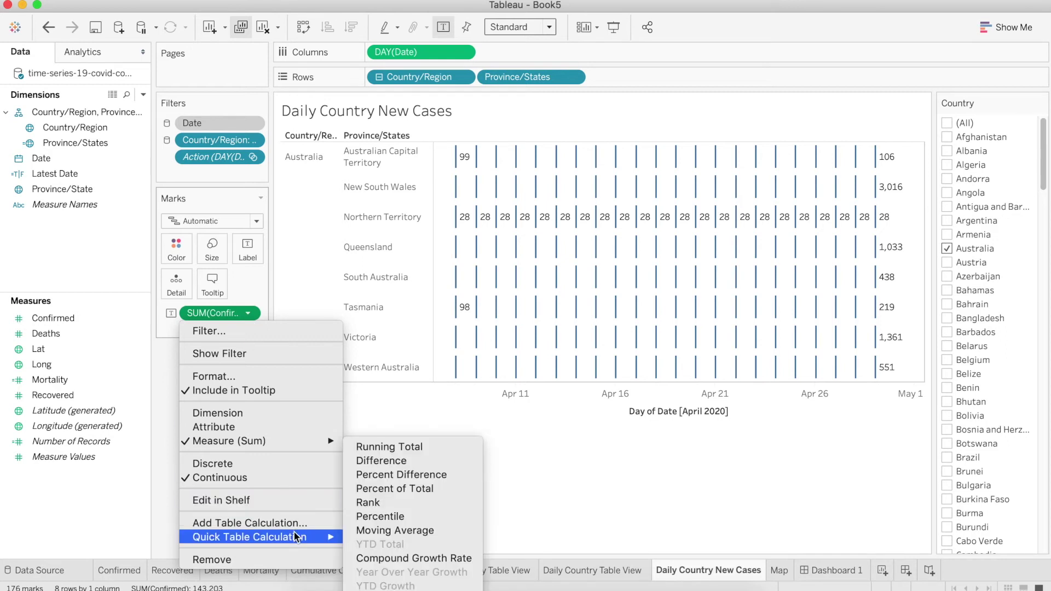
left_click(408, 463)
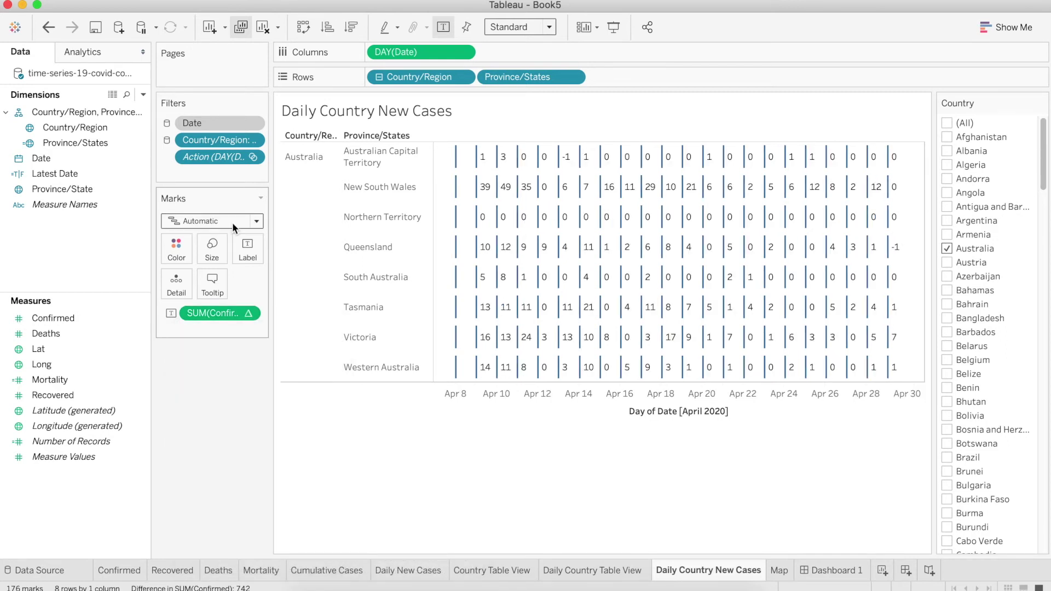
left_click(234, 222)
left_click(203, 354)
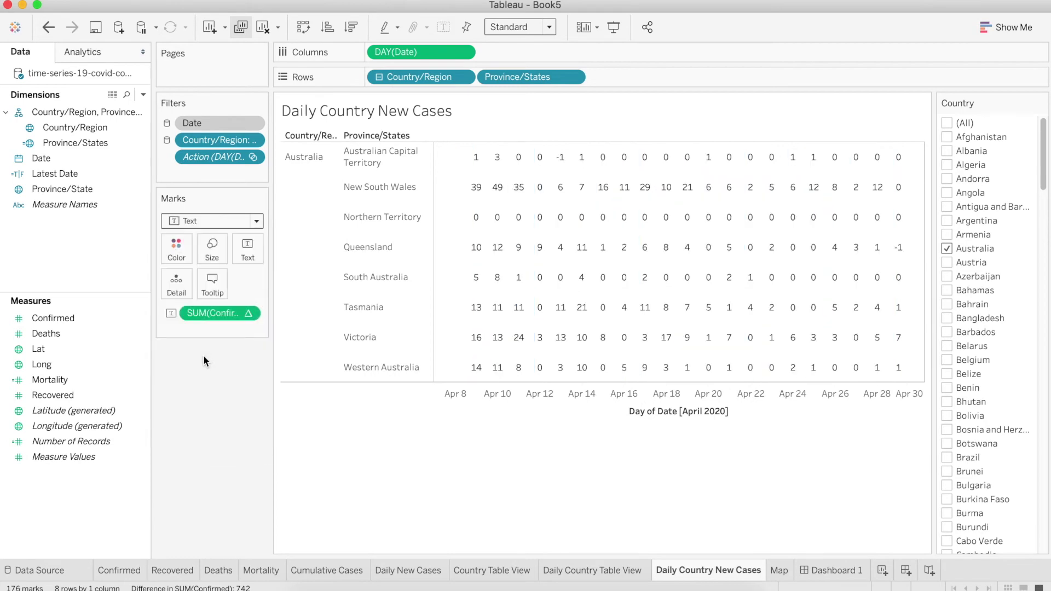
- Make the day field Discrete and format the date headers with custom 'D mmm'
left_click(467, 51)
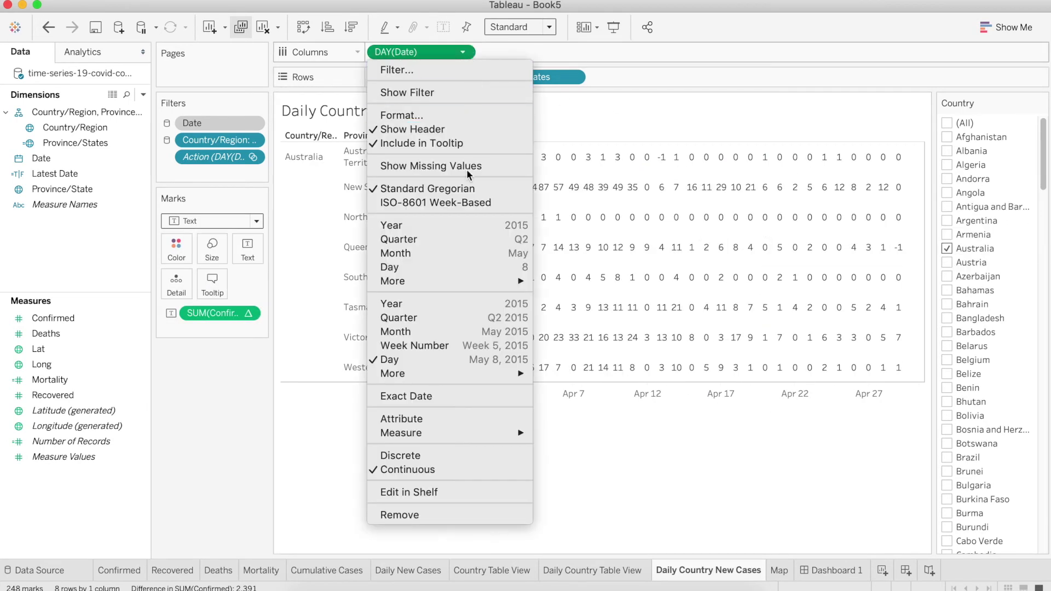
left_click(476, 455)
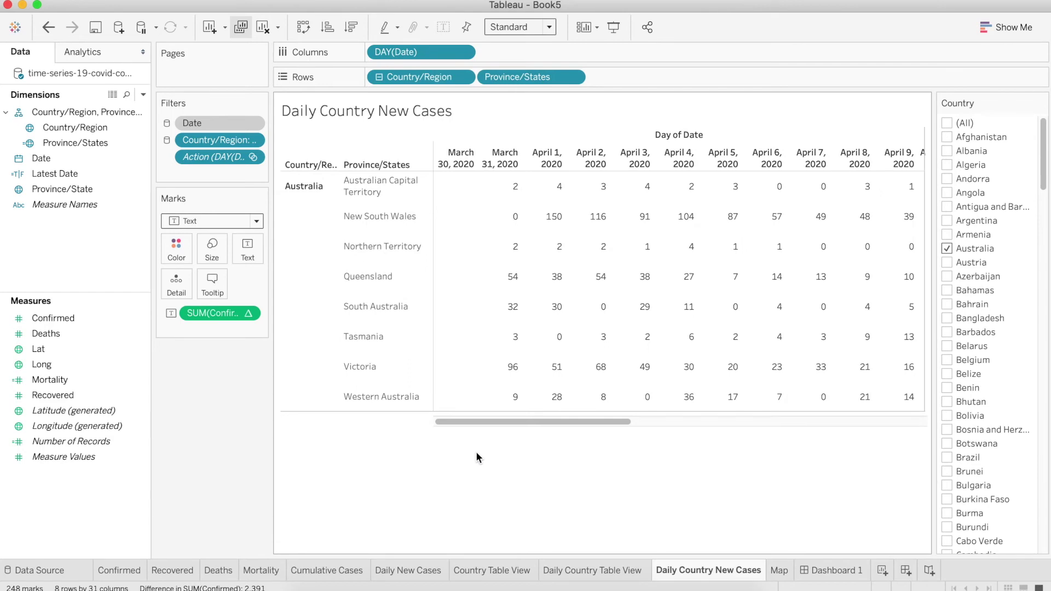
left_click(467, 52)
left_click(465, 143)
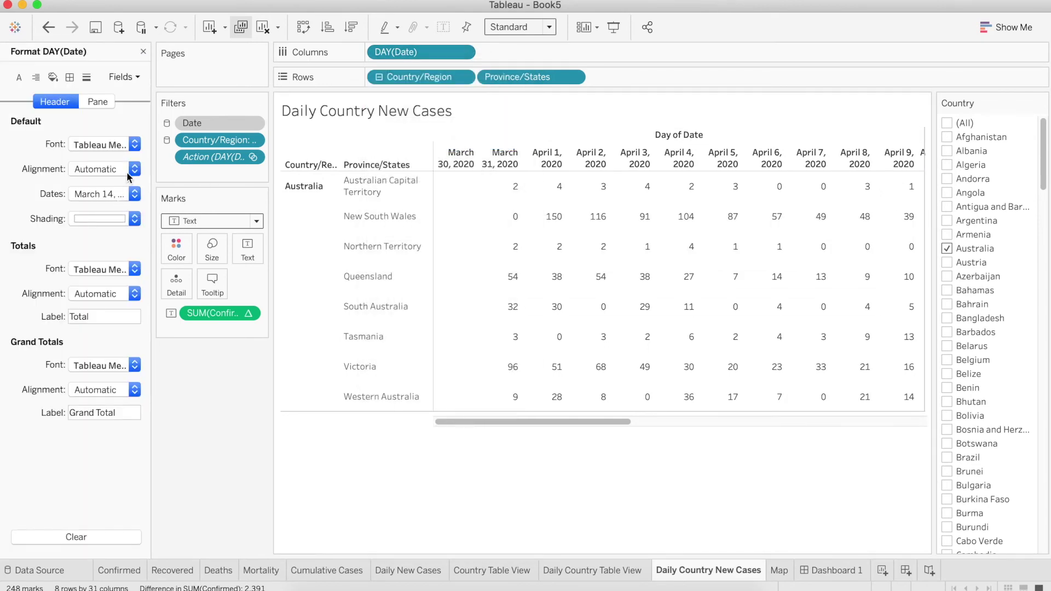
left_click(135, 194)
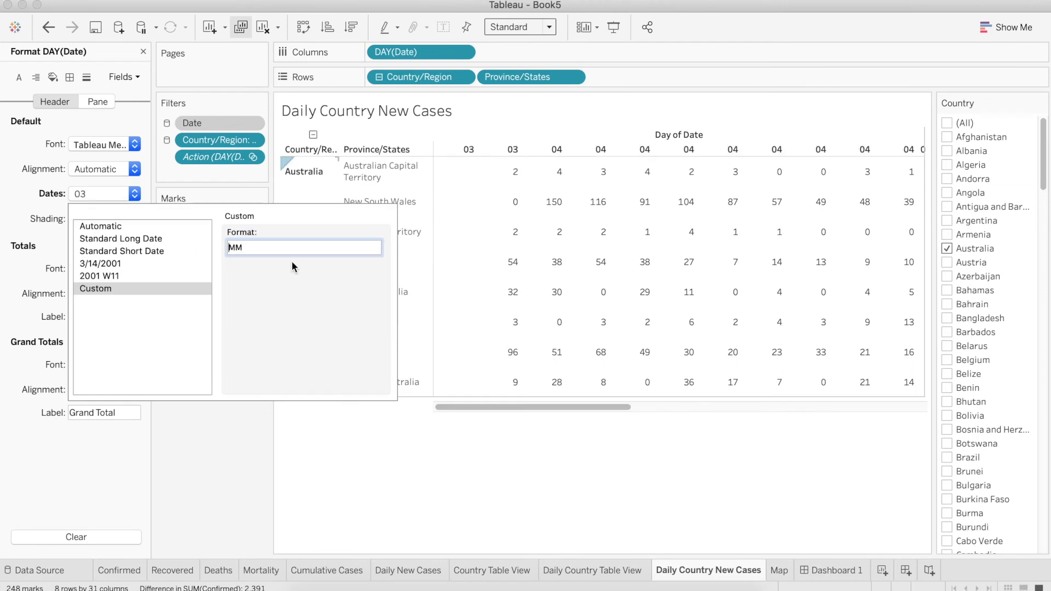
type("D-mmm")
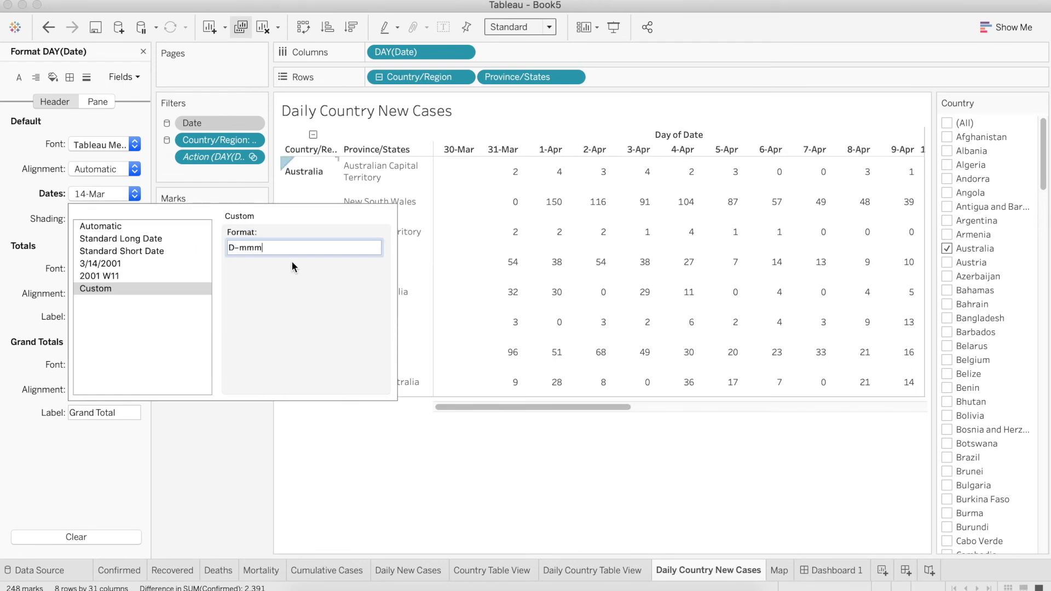
key("Left")
key("Left")
key("Left")
key("BackSpace")
left_click(180, 466)
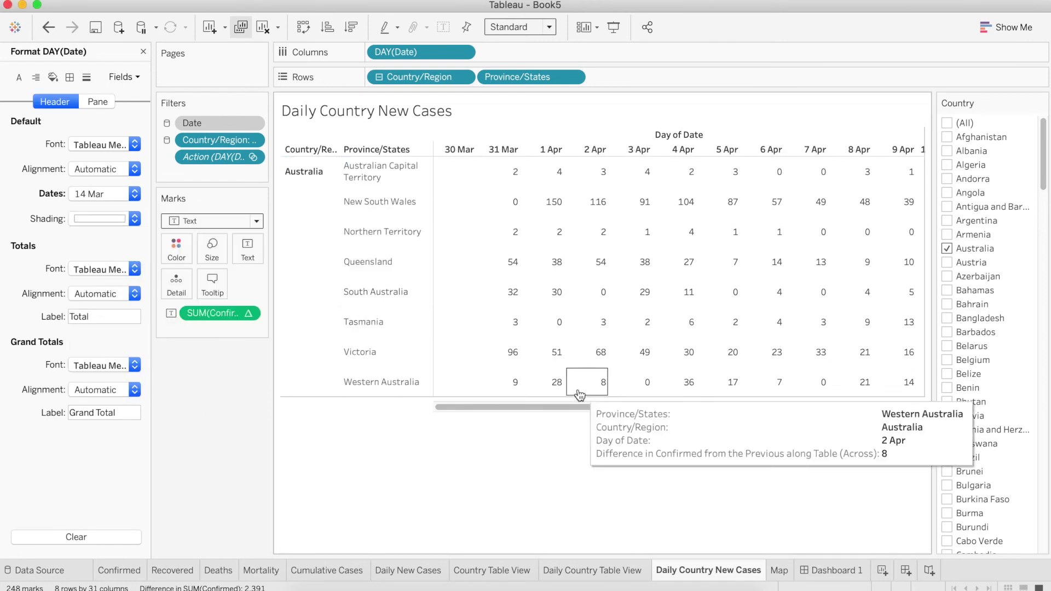
- On the tracker dashboard, resize the panels and widen Cumulative Cases beside the new table
left_click(832, 570)
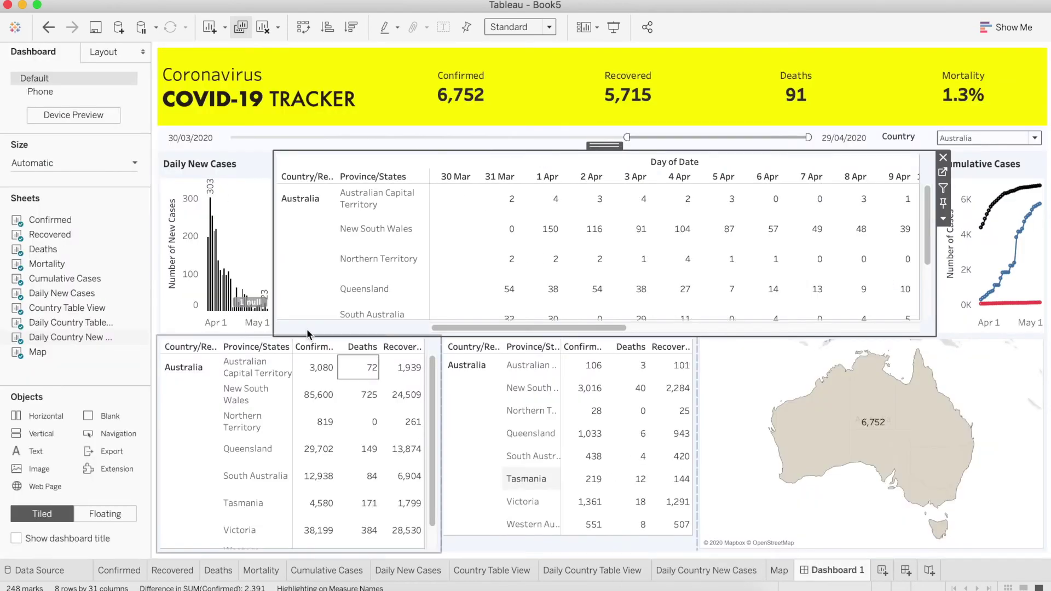
left_click_drag(453, 257, 453, 258)
left_click_drag(939, 254, 782, 311)
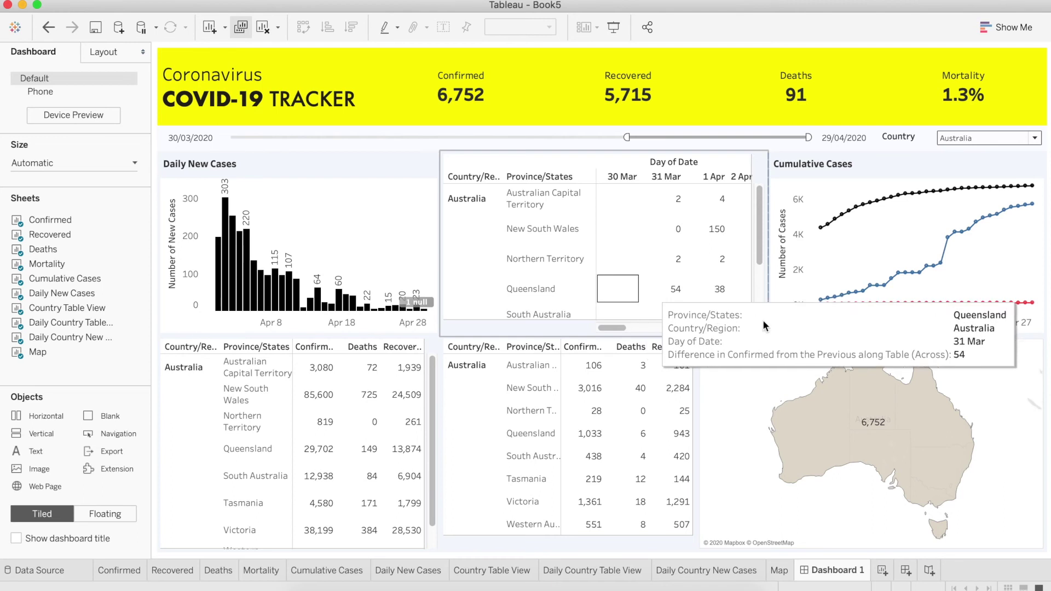
left_click(235, 0)
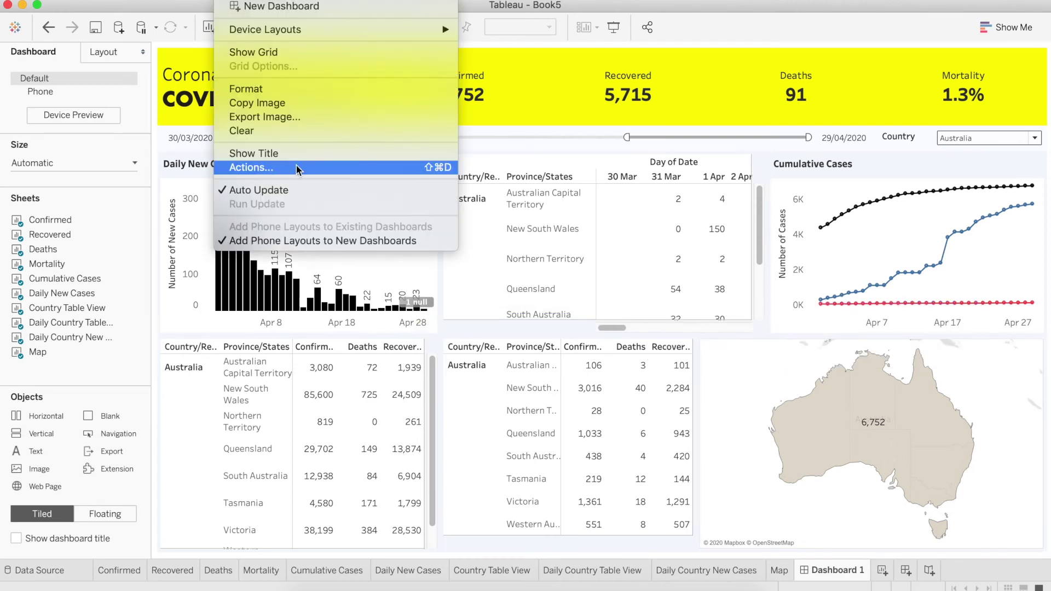
- Add a Highlight action with source Daily New Cases and target Daily Country New Cases
left_click(335, 168)
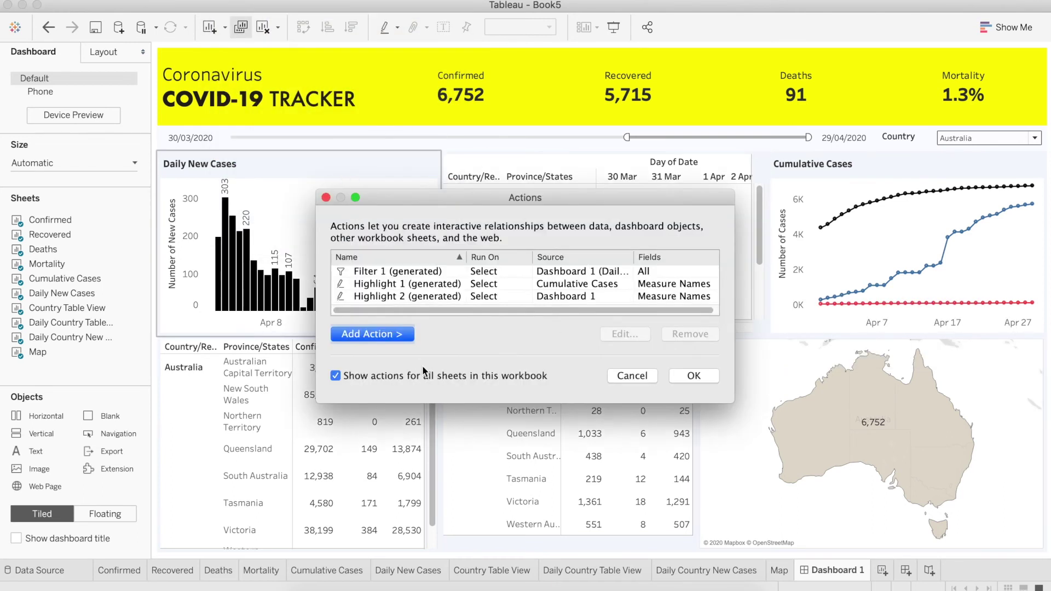
left_click(394, 335)
left_click(375, 335)
left_click(375, 334)
left_click(469, 349)
left_click(559, 147)
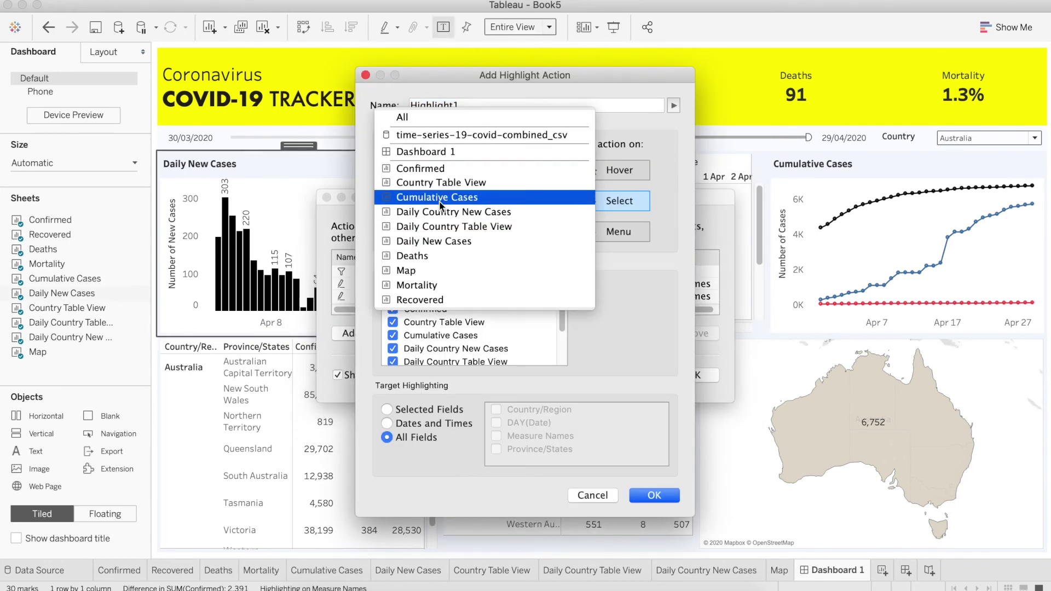
left_click(450, 241)
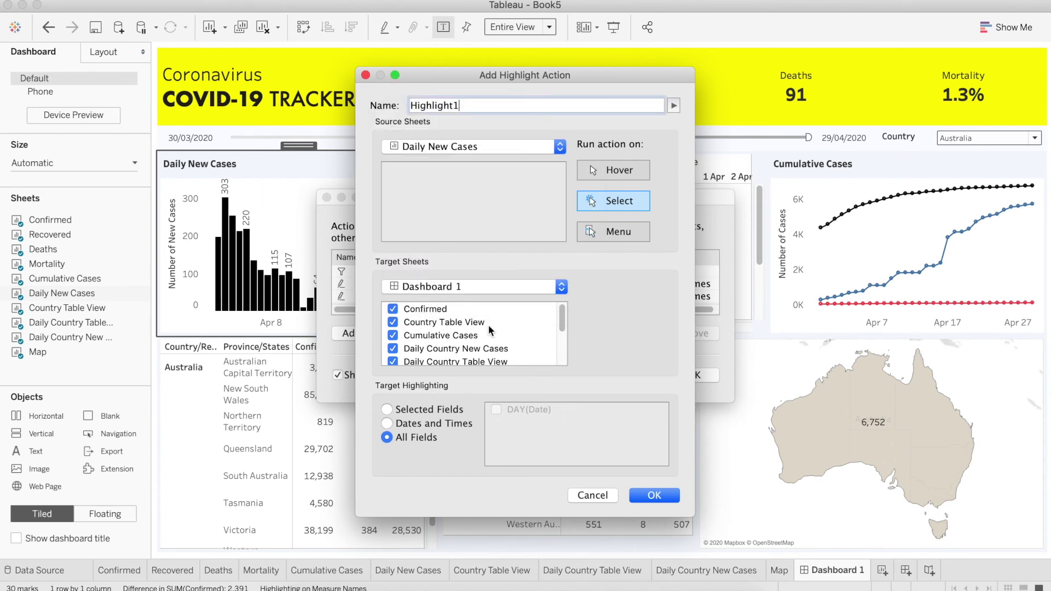
left_click(561, 289)
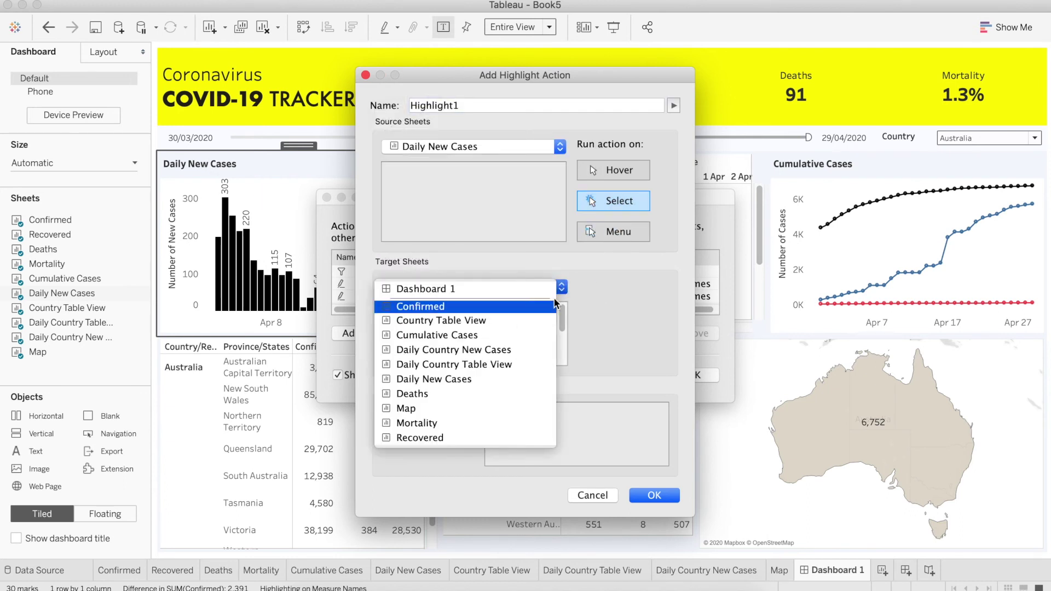
left_click(467, 351)
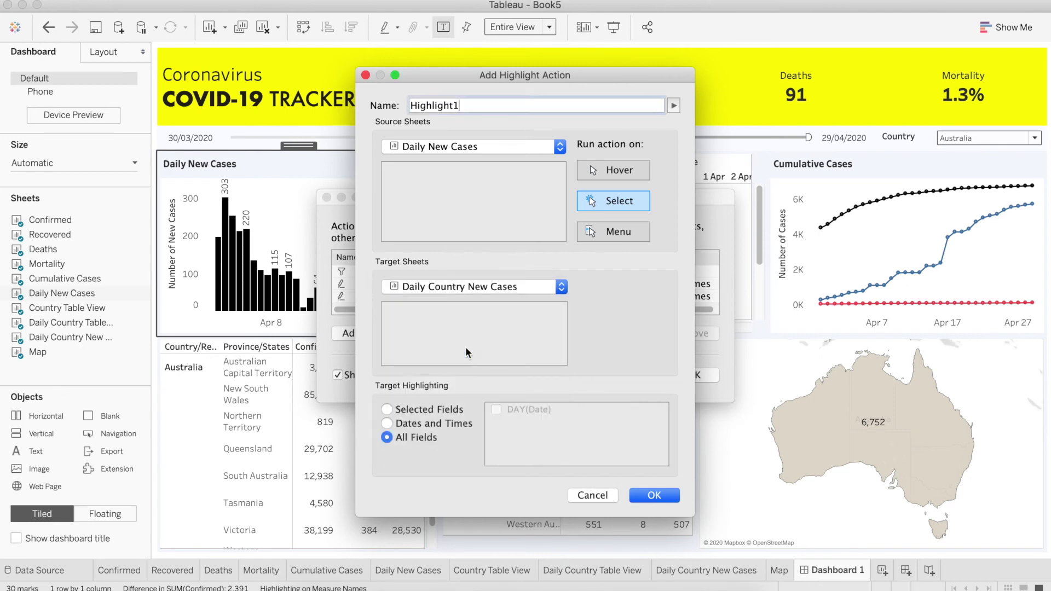
left_click(654, 495)
left_click(690, 376)
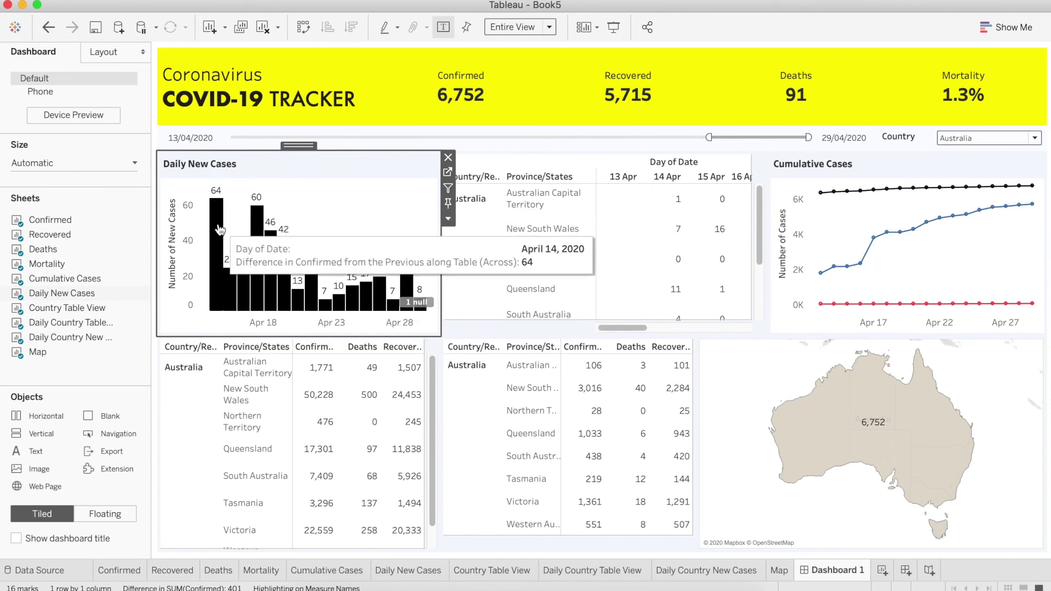
- Select the Apr 14 bar, check its highlighted column in the province table, then clear it
left_click(219, 228)
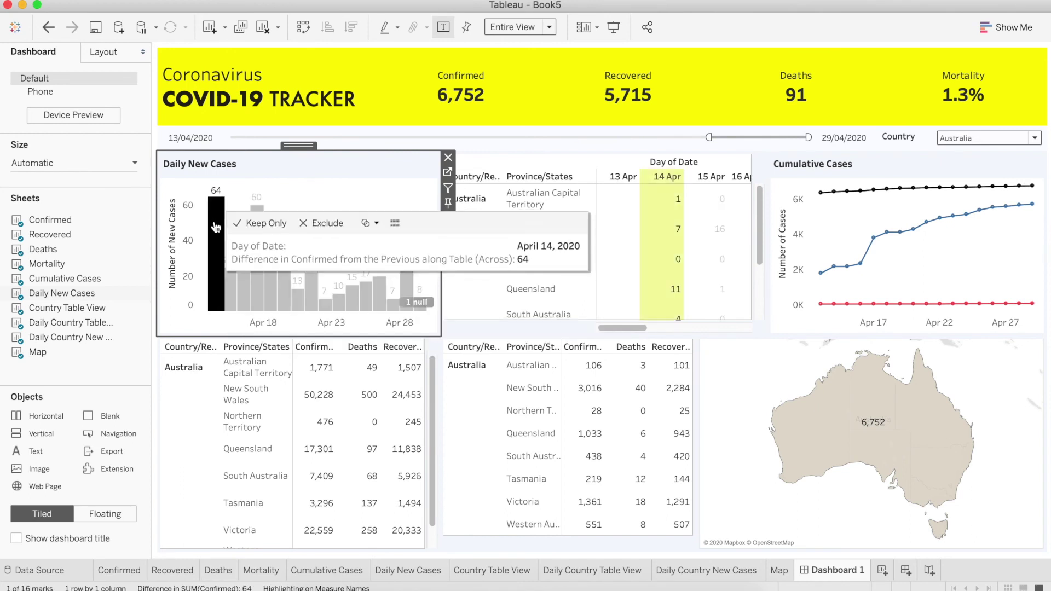
left_click_drag(758, 206, 757, 225)
scroll(759, 227, "up", 1)
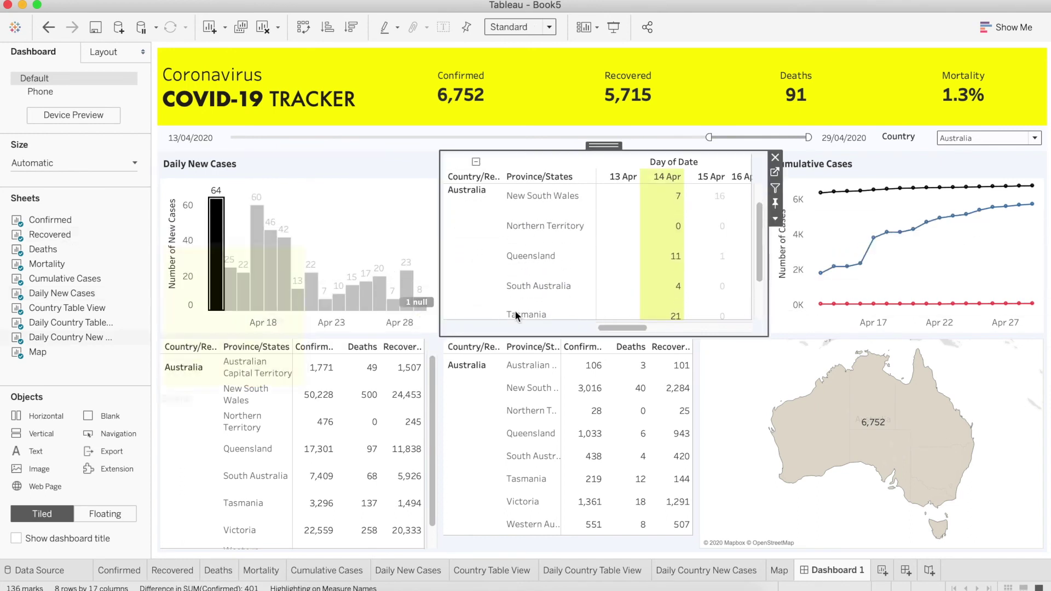
scroll(764, 245, "down", 2)
key("Escape")
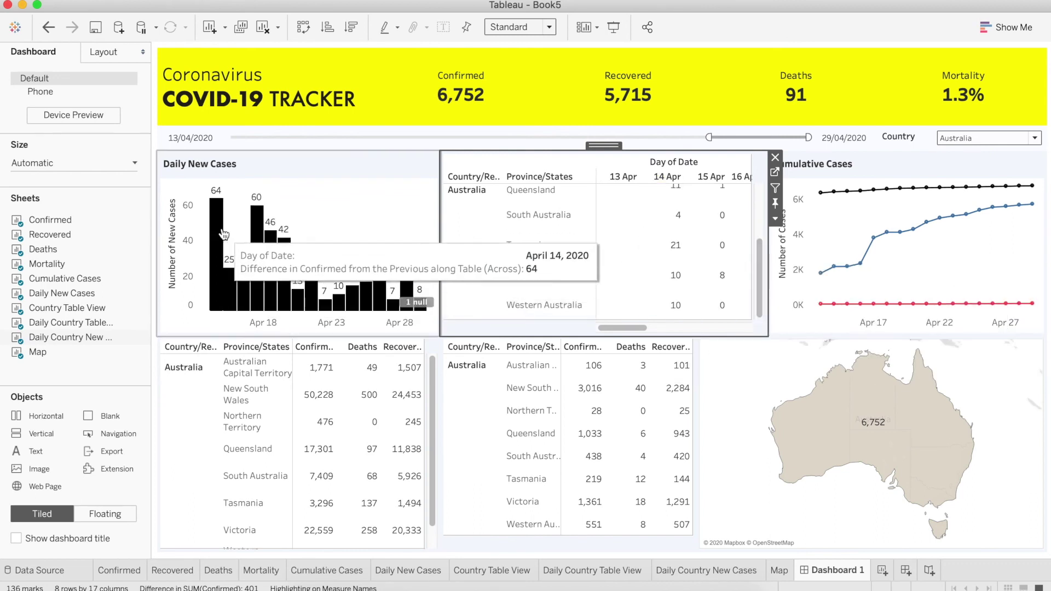
- Select the Apr 15 bar, check its highlighted column in the province table, then deselect it
left_click(232, 297)
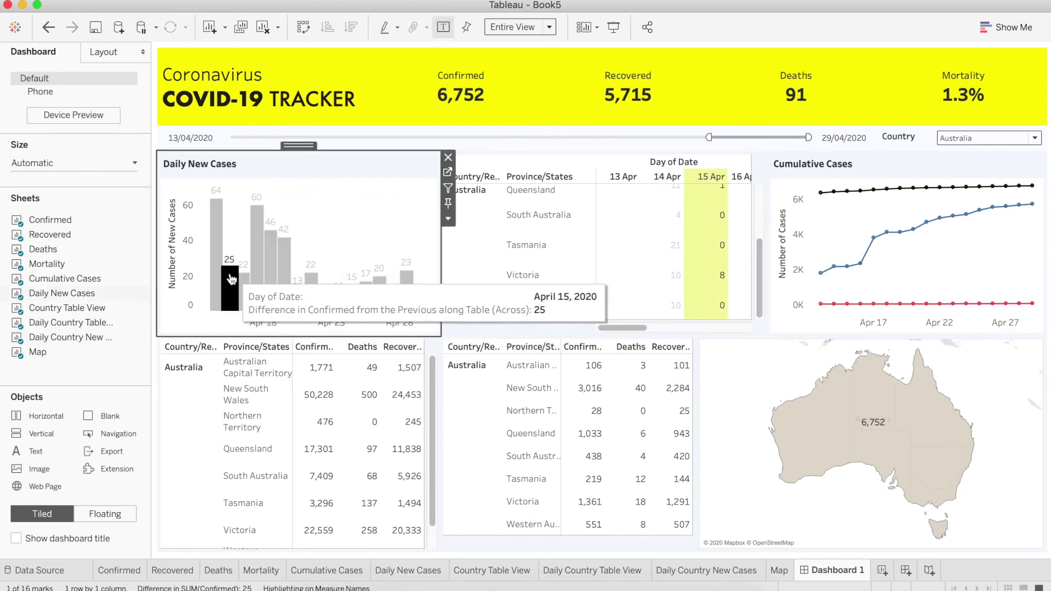
left_click(758, 260)
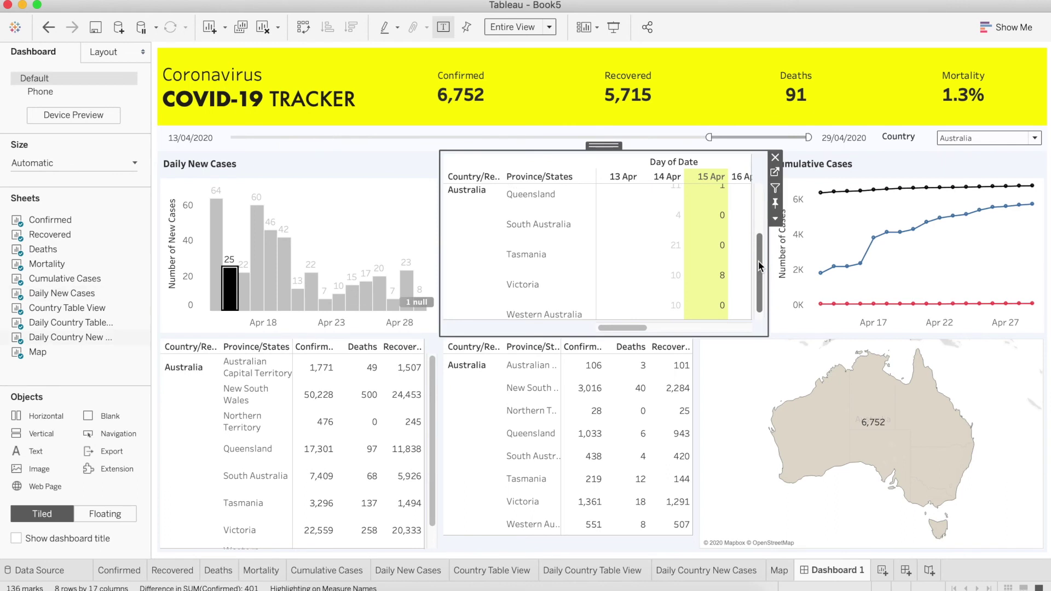
scroll(757, 260, "up", 3)
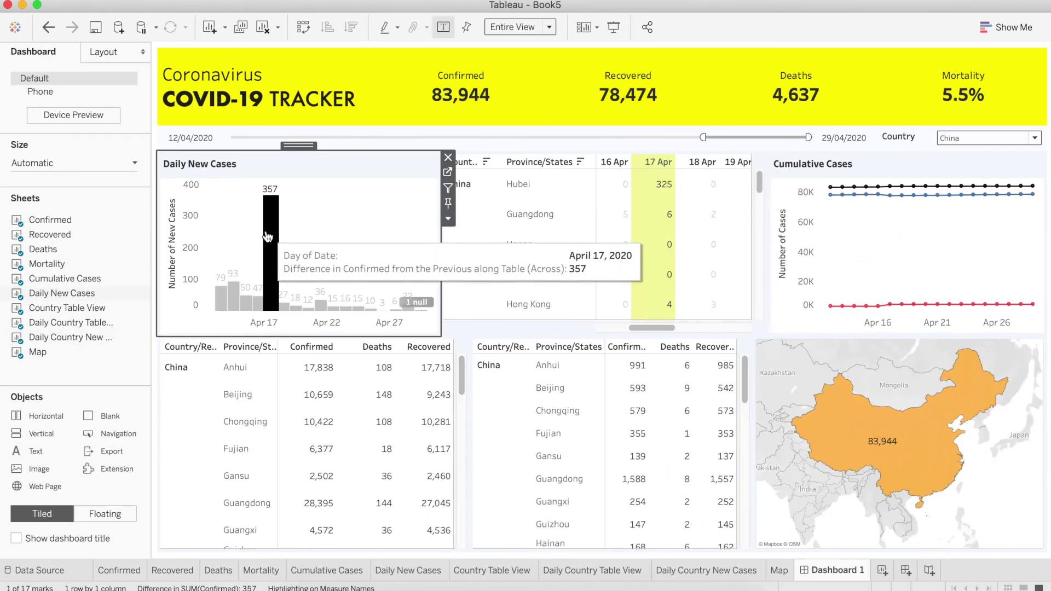
left_click(268, 236)
left_click(926, 209)
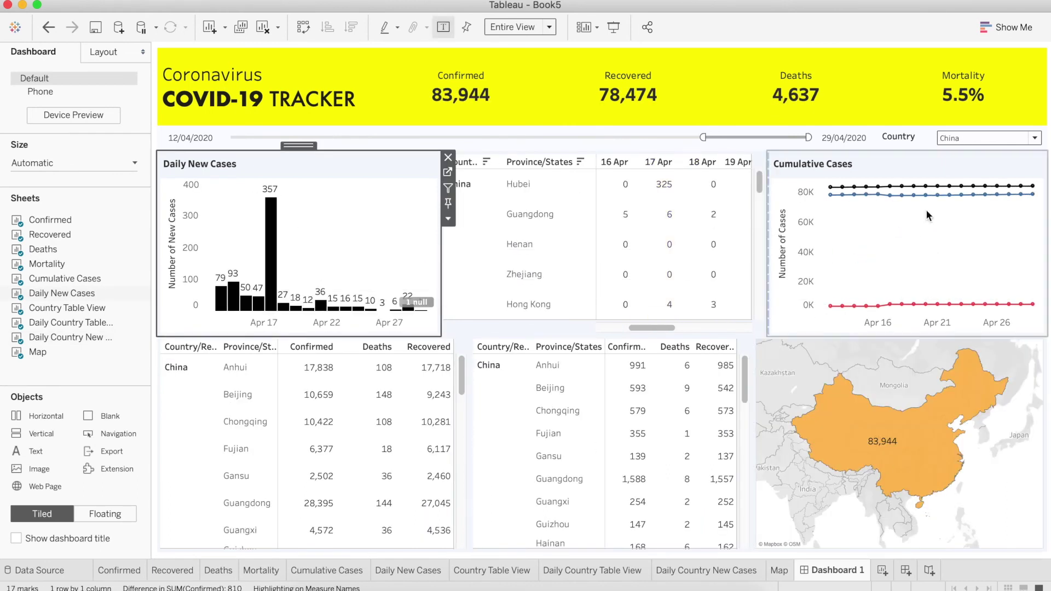
mouse_move(913, 206)
left_click(999, 190)
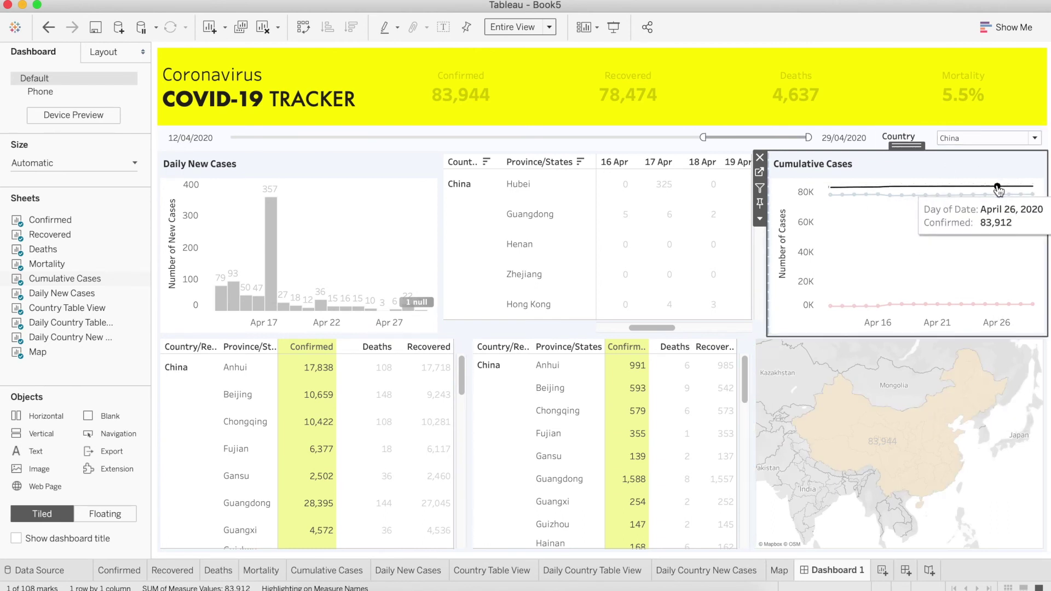
left_click(997, 186)
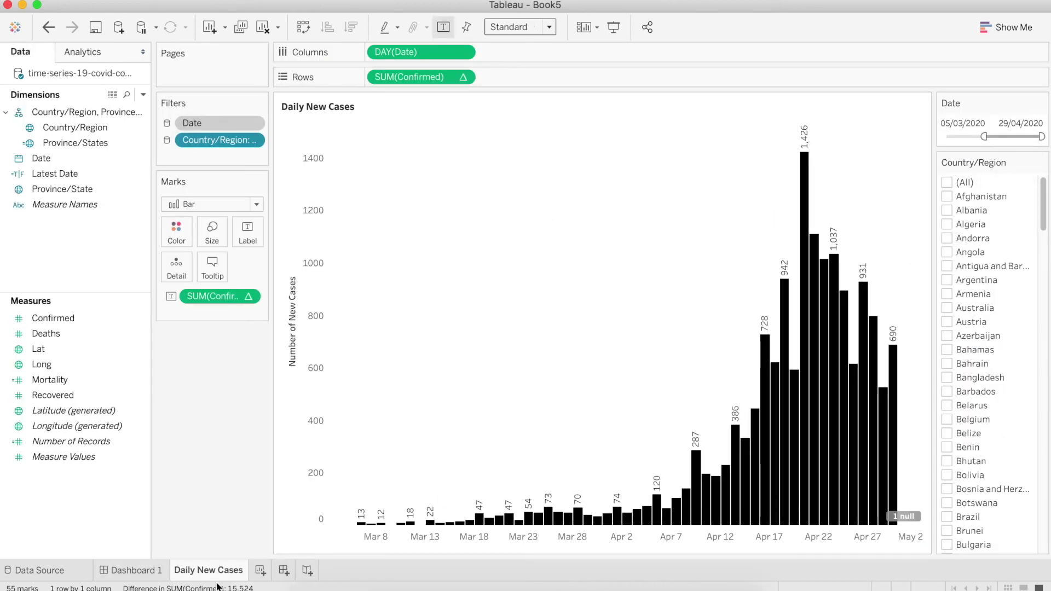
- Duplicate Daily New Cases as a crosstab and export it with Worksheet > Export > Crosstab to Excel
right_click(217, 570)
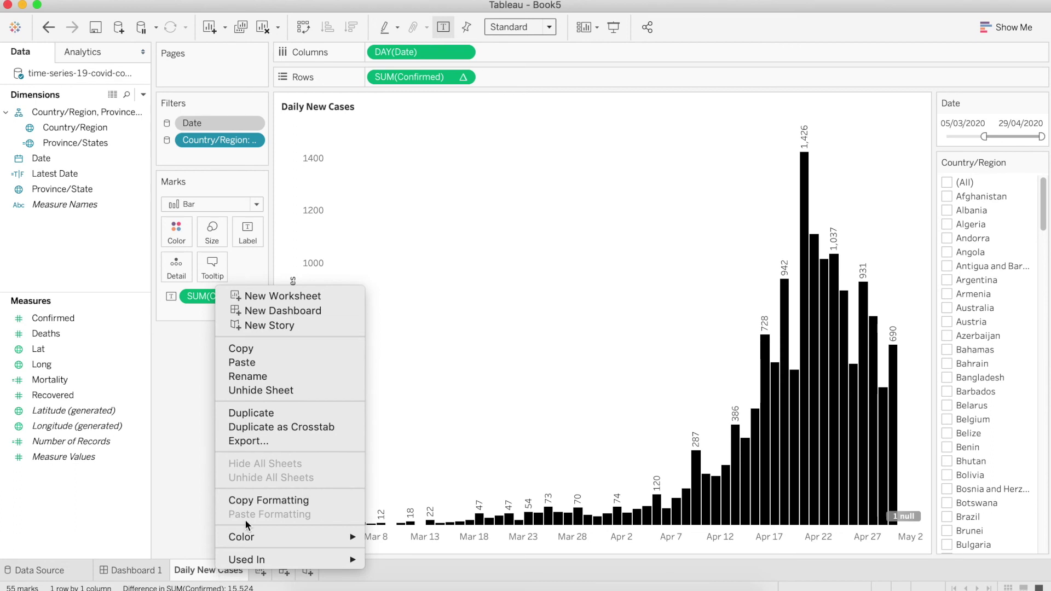
left_click(301, 426)
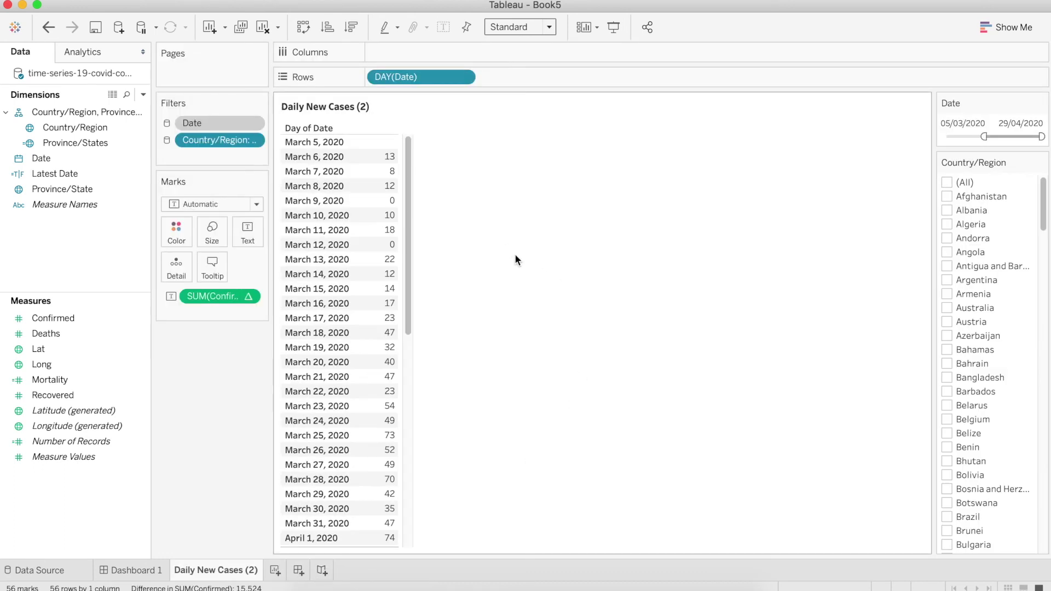
left_click(192, 2)
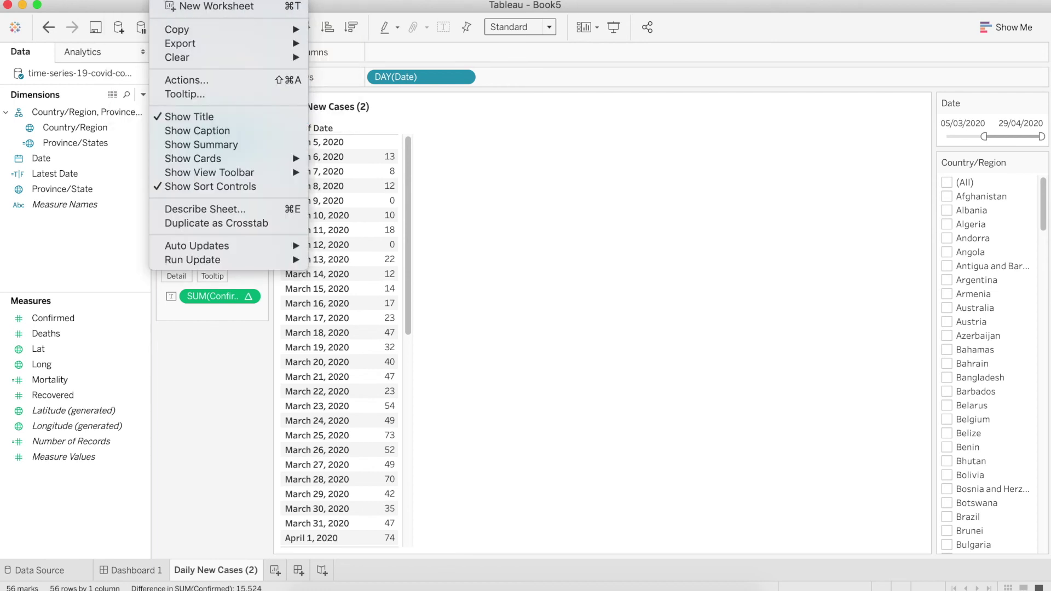
mouse_move(203, 46)
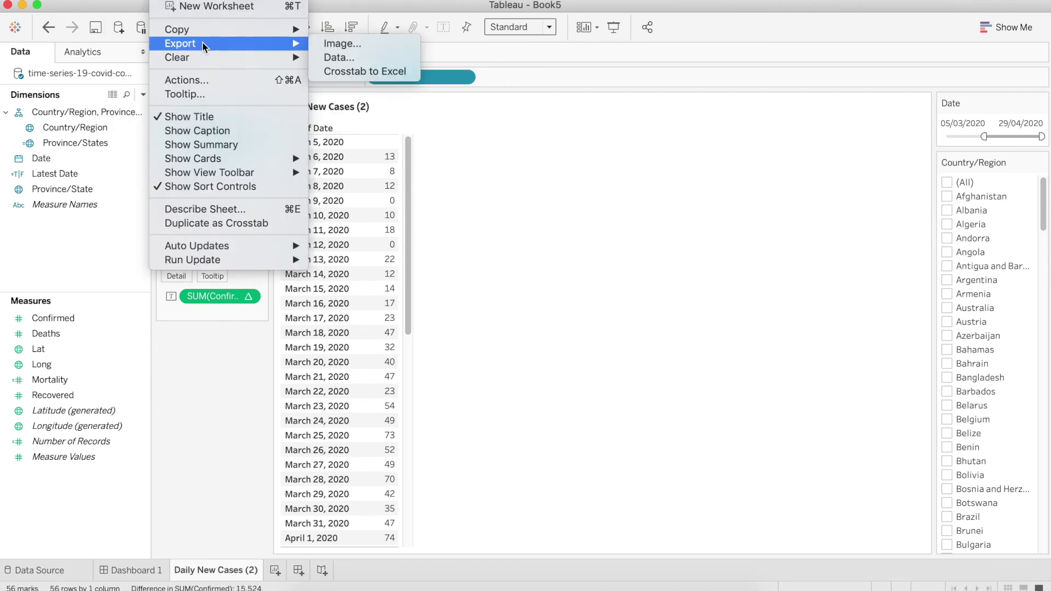
left_click(365, 71)
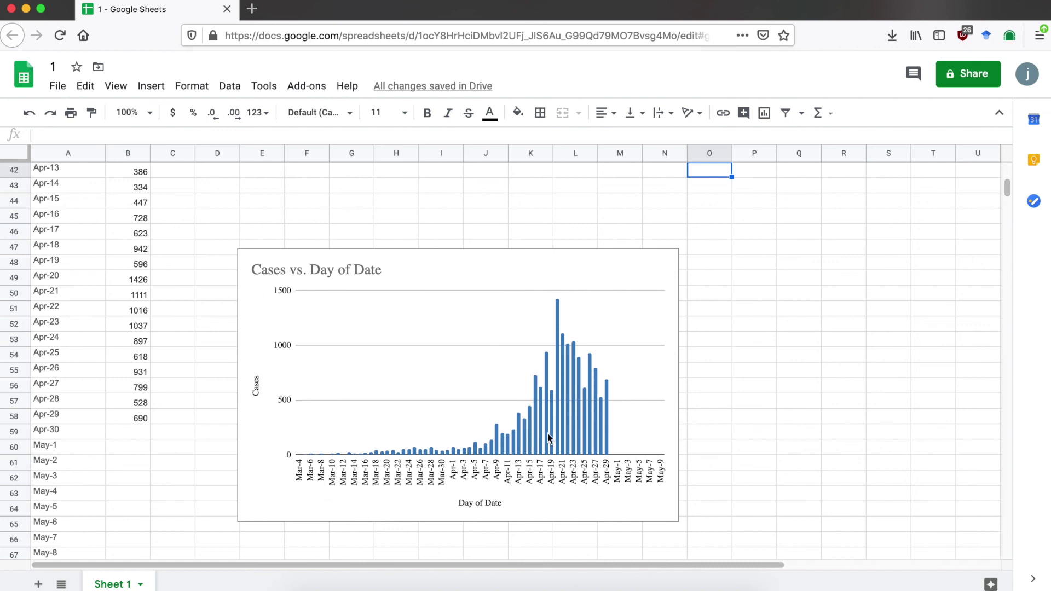
- Open the Cases chart's editor at the Customize > Series settings
left_click(646, 266)
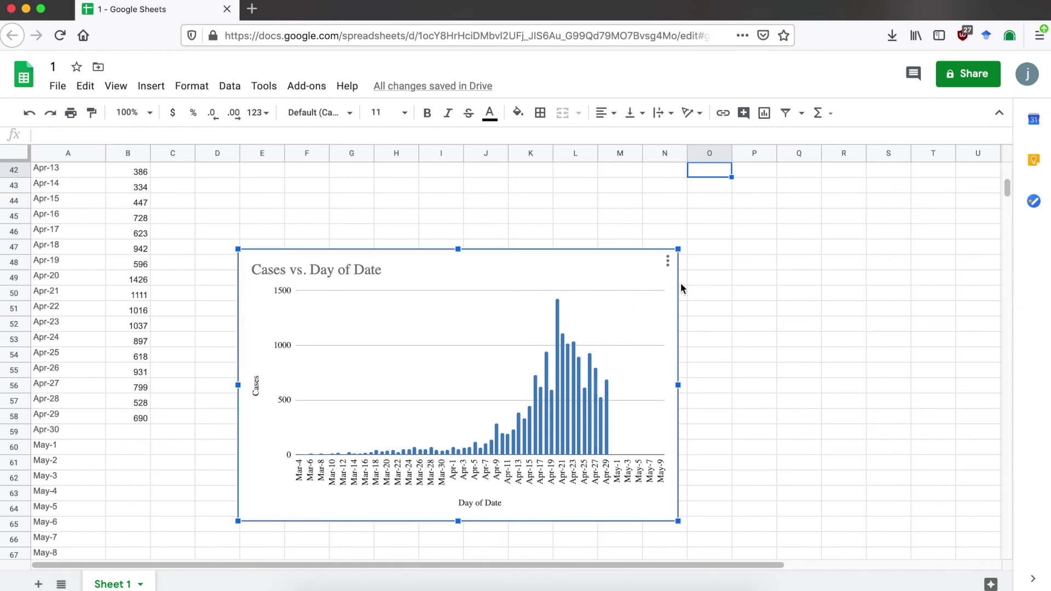
left_click(667, 260)
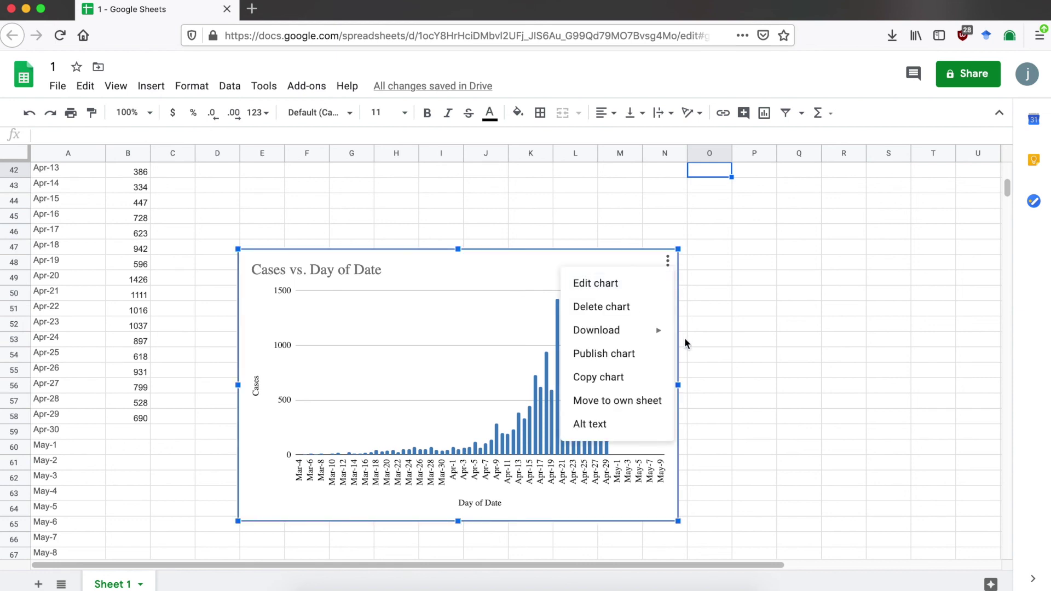
left_click(578, 284)
left_click(926, 165)
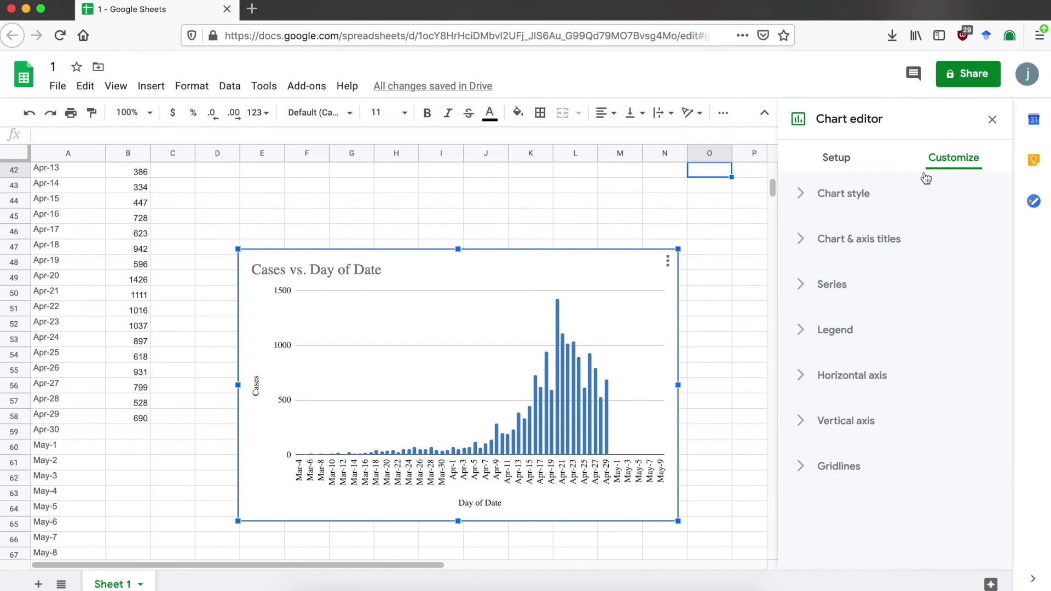
left_click(843, 285)
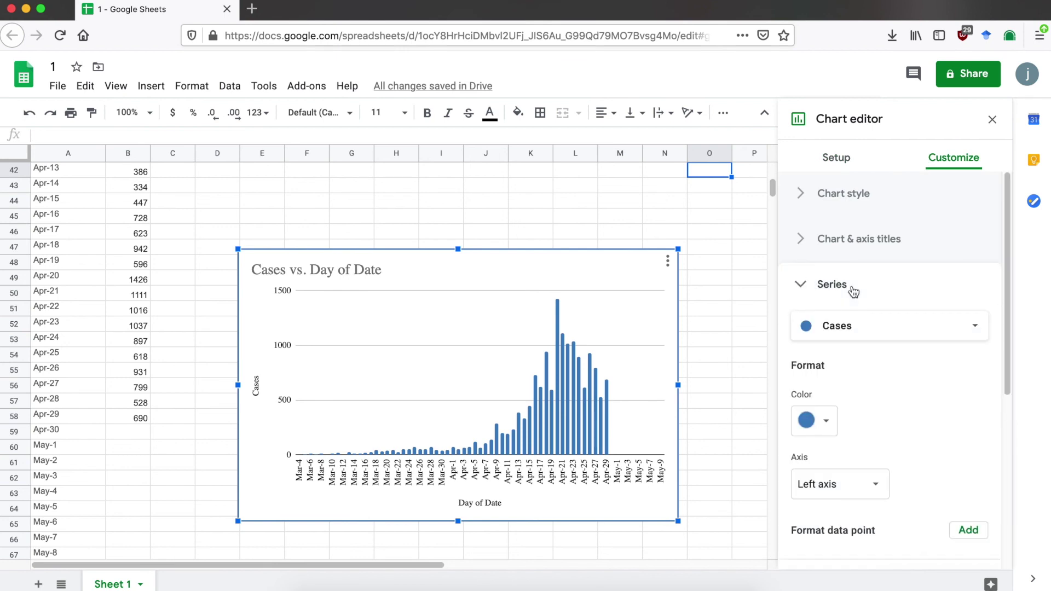
scroll(898, 442, "down", 2)
scroll(837, 432, "down", 2)
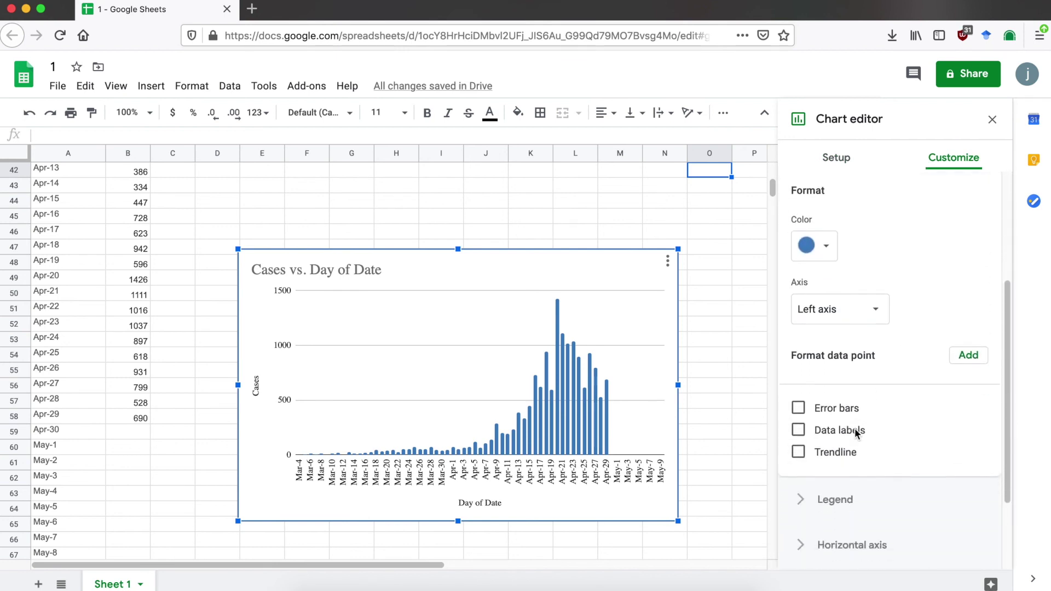
- Add a degree-4 polynomial trendline to the Cases series, then select cell E46
left_click(846, 441)
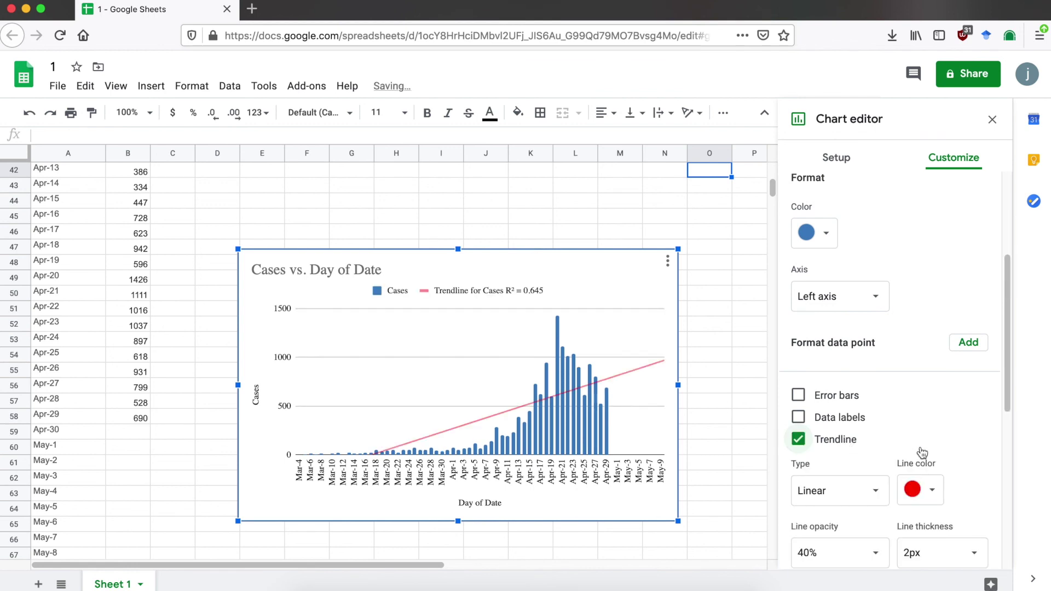
scroll(922, 452, "down", 2)
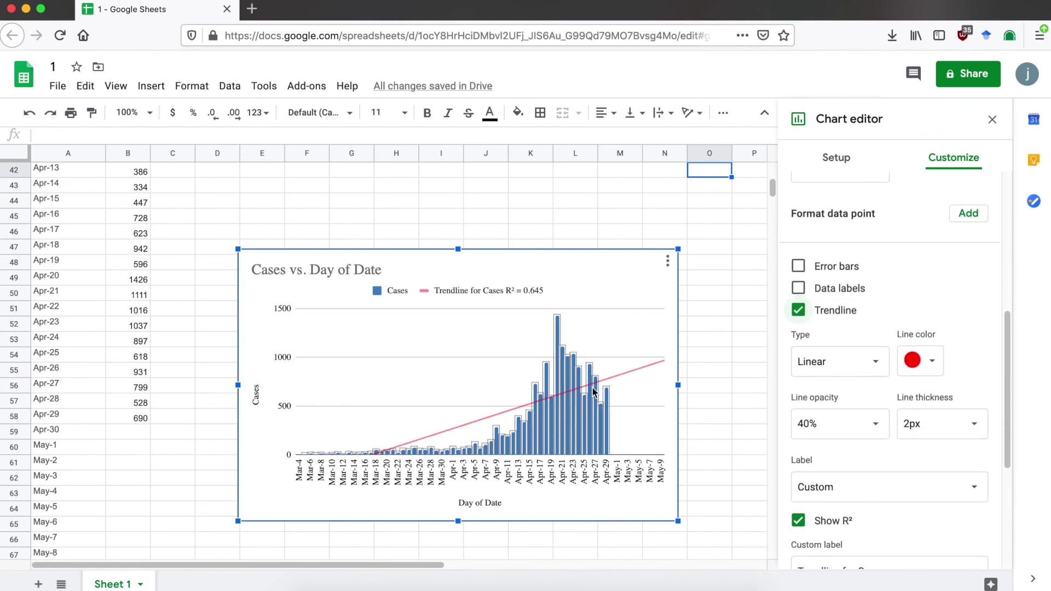
left_click(863, 363)
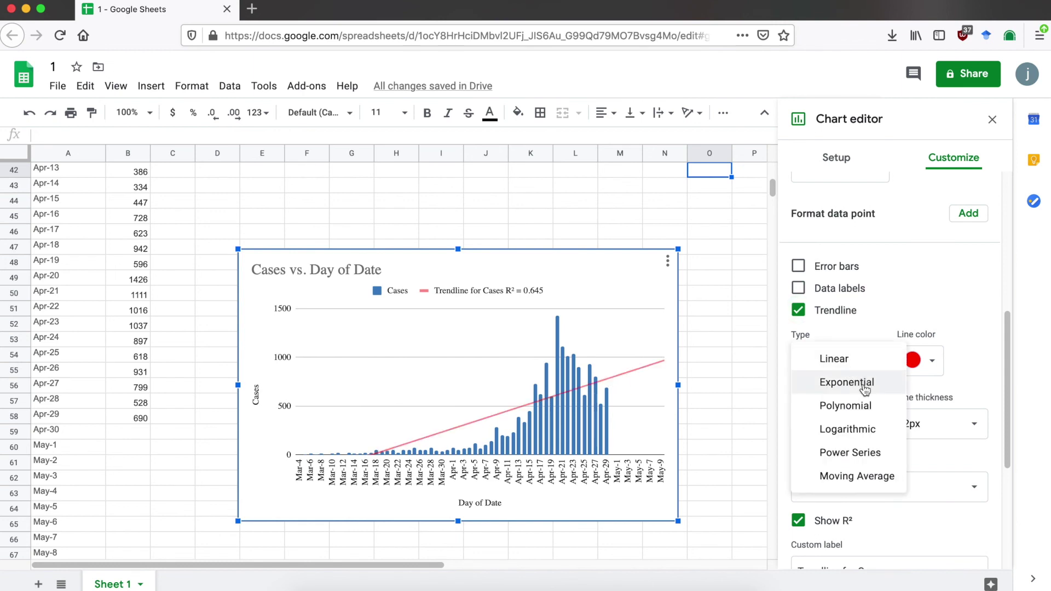
left_click(846, 404)
left_click(875, 423)
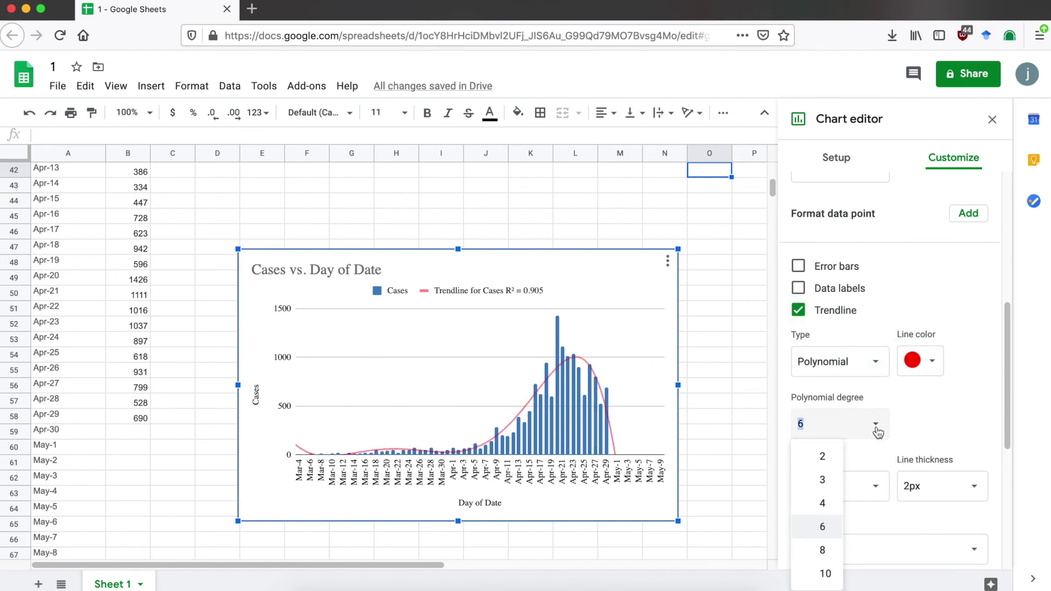
left_click(828, 504)
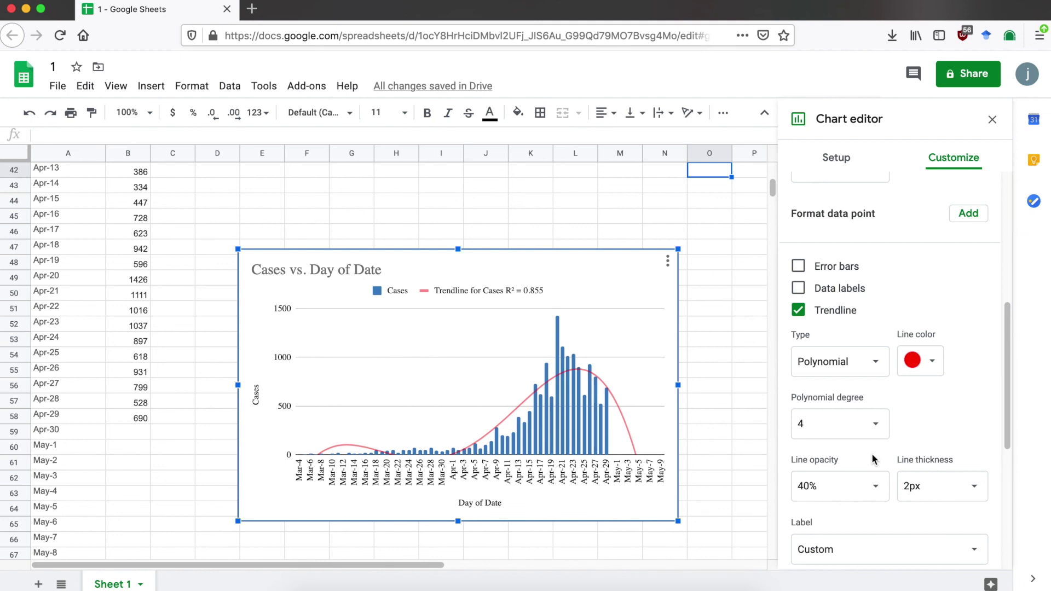
scroll(930, 421, "down", 2)
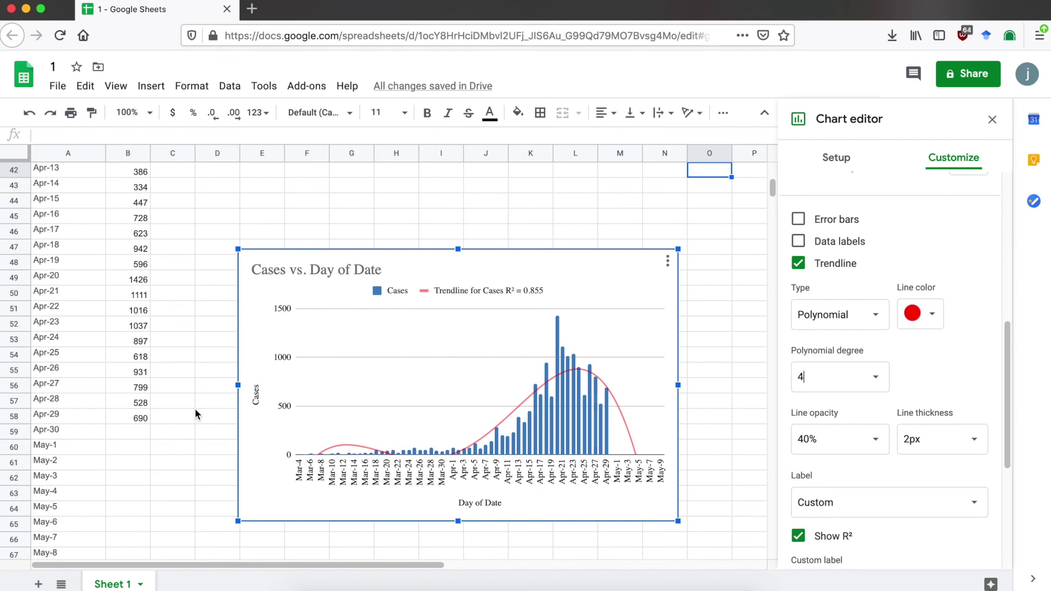
left_click(276, 234)
- Enter the label 'Singapore Data' in cell E46
type("Singapore")
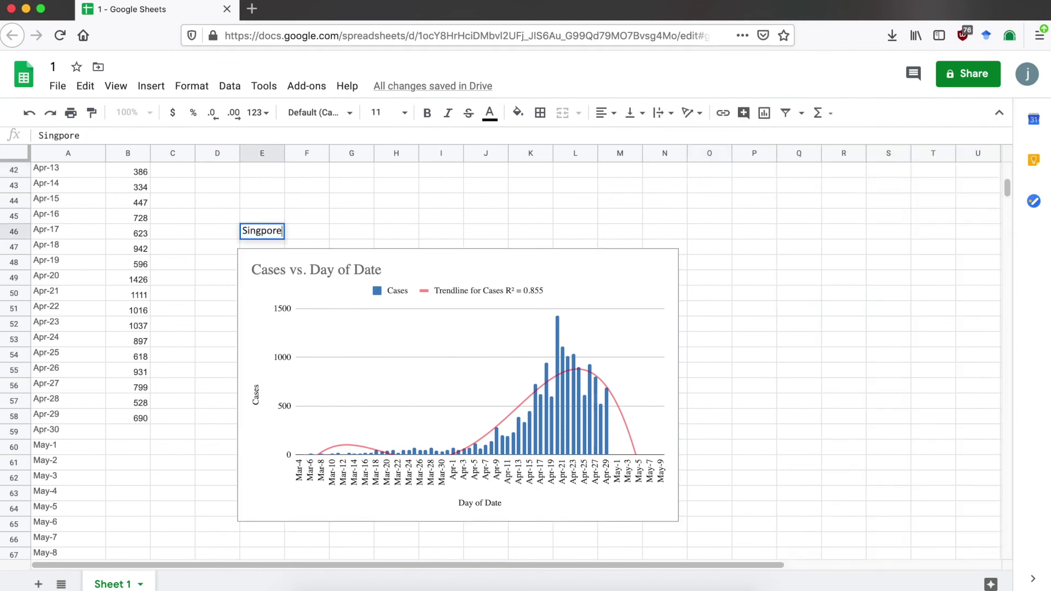
key("BackSpace")
key("BackSpace")
key("BackSpace")
key("BackSpace")
key("BackSpace")
type("apore Data")
key("Return")
- Try a degree-3 polynomial trendline, then return it to degree 4
double_click(668, 265)
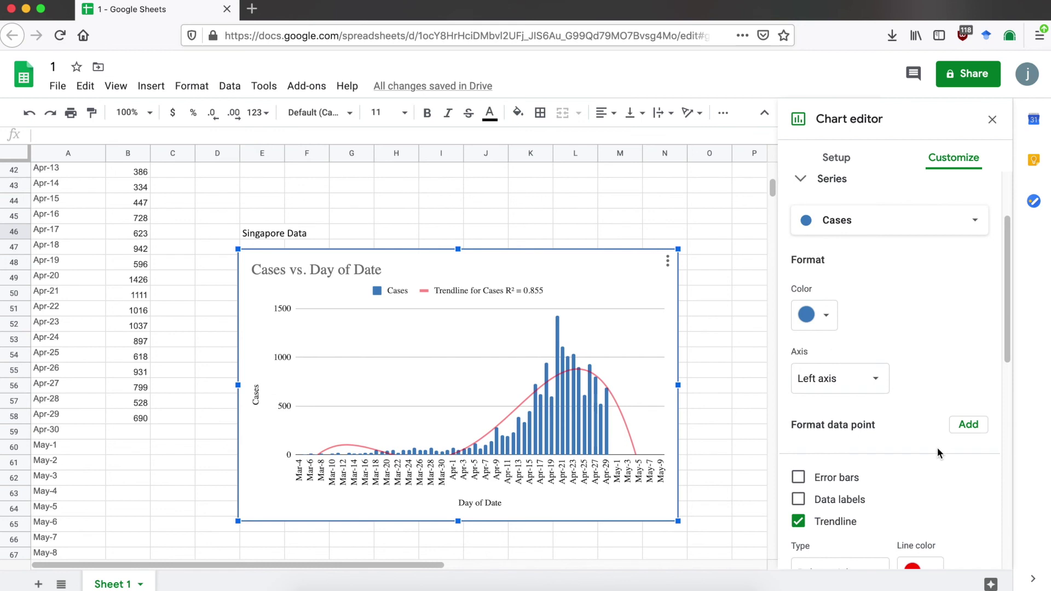
scroll(876, 482, "down", 3)
left_click(876, 481)
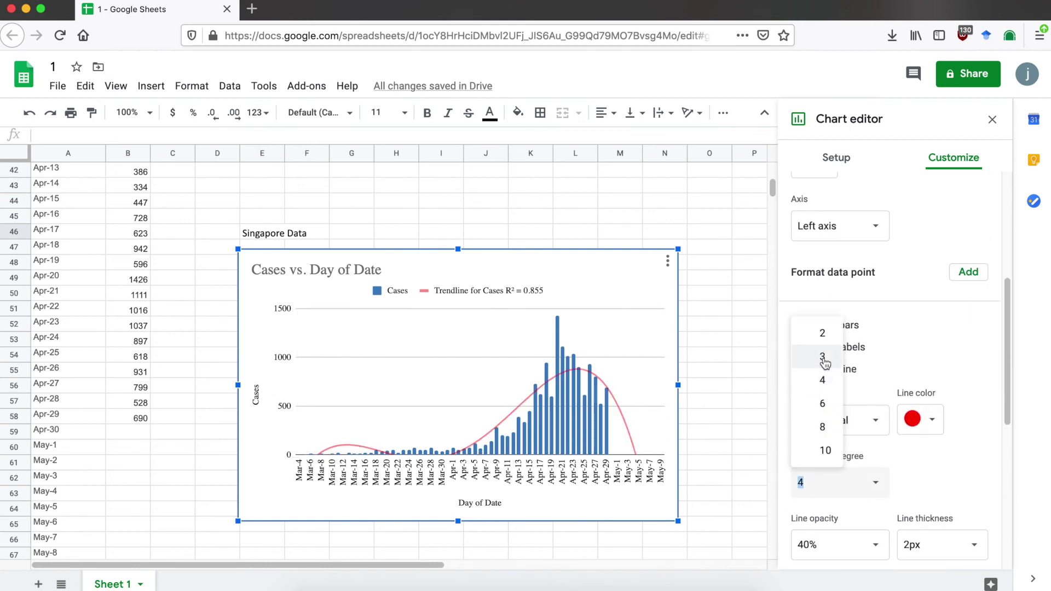
left_click(821, 357)
left_click(875, 481)
left_click(822, 380)
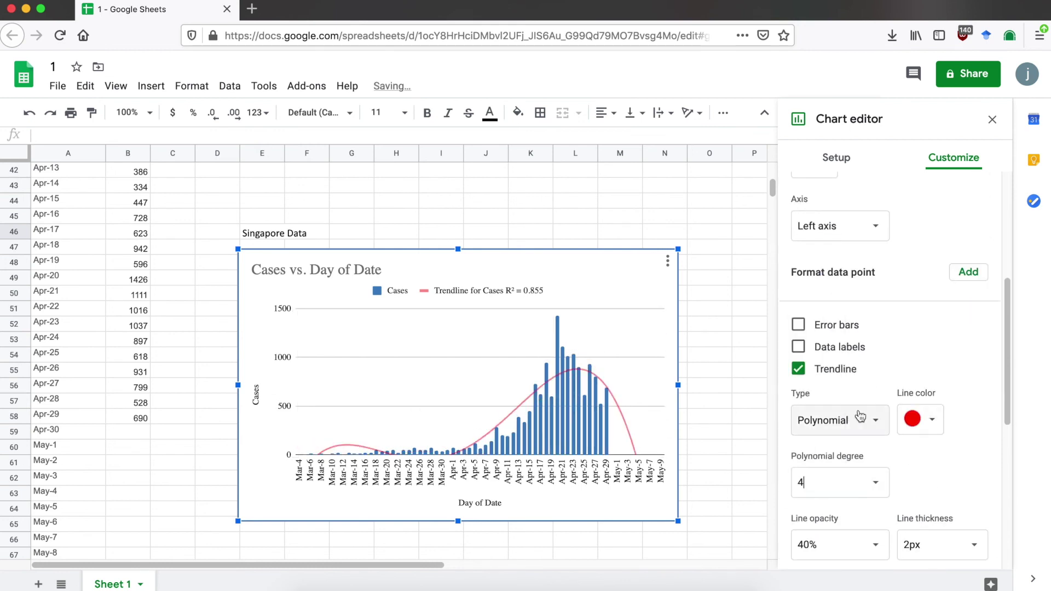
- Try a centered moving-average trendline with period 10, then test another trendline type
left_click(867, 420)
left_click(856, 488)
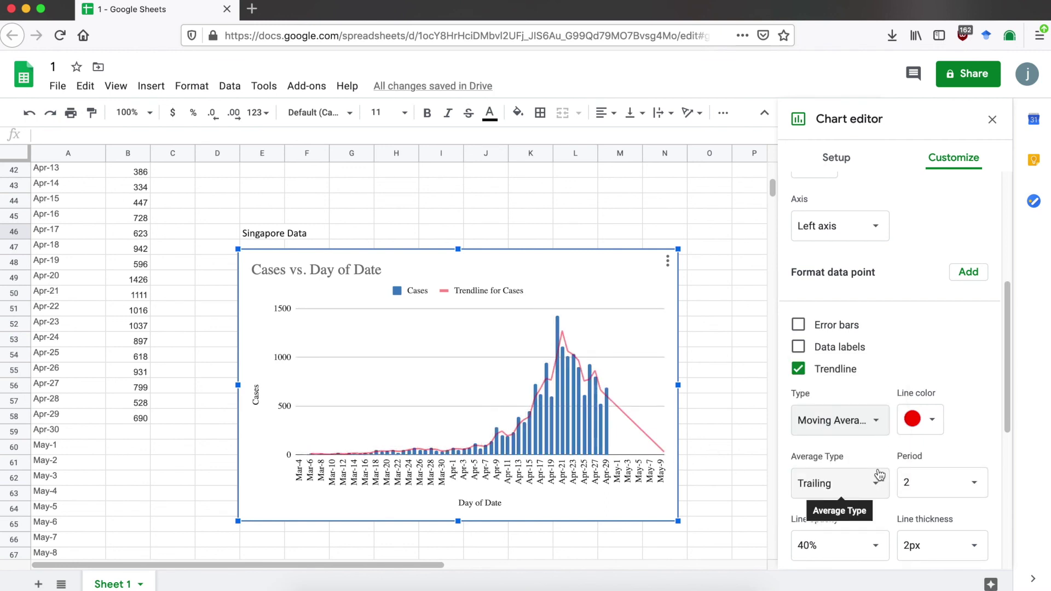
left_click(821, 483)
left_click(794, 481)
left_click(941, 482)
left_click(933, 453)
left_click(910, 477)
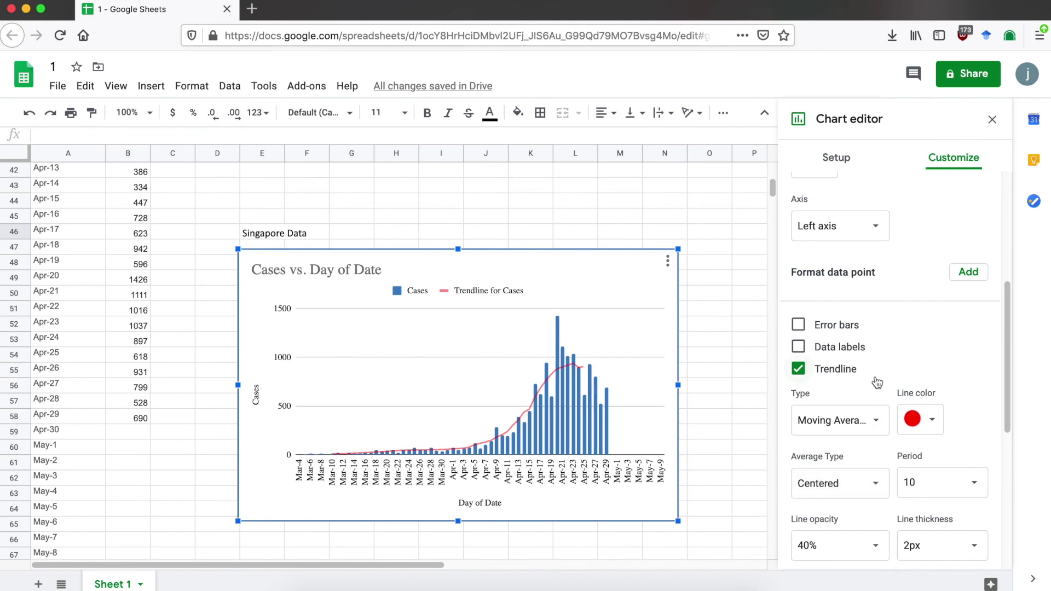
left_click(858, 420)
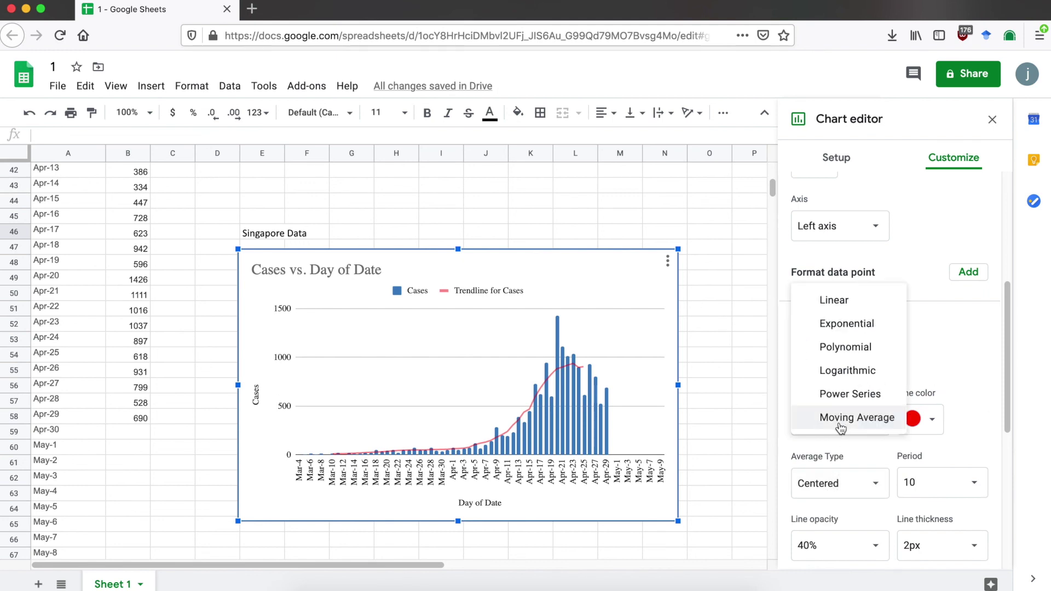
left_click(861, 393)
left_click(860, 419)
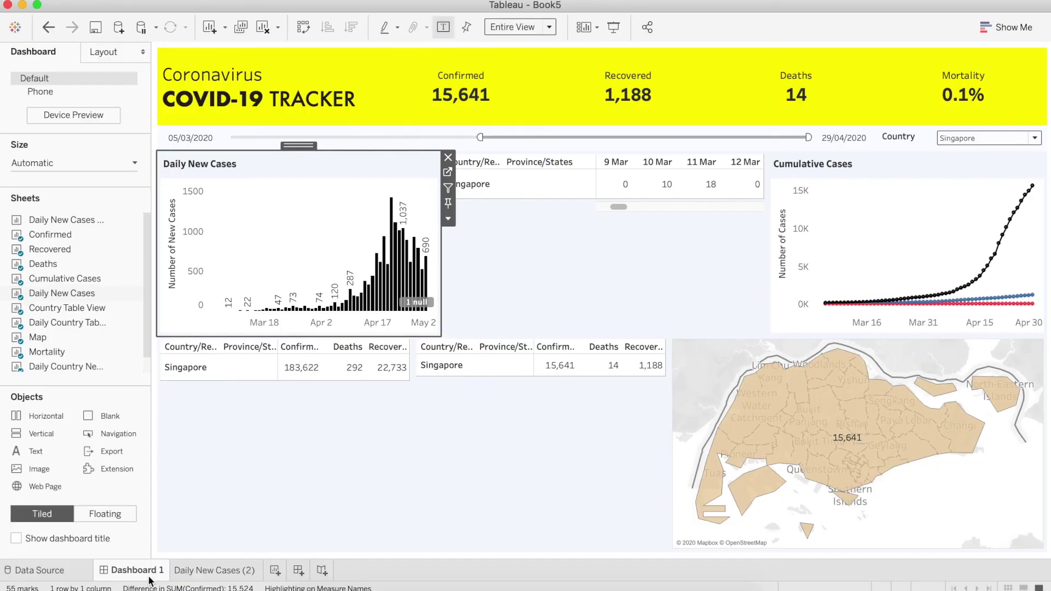
- In Tableau, set the country filter to all countries and present the dashboard full-screen
left_click(1034, 137)
left_click(885, 168)
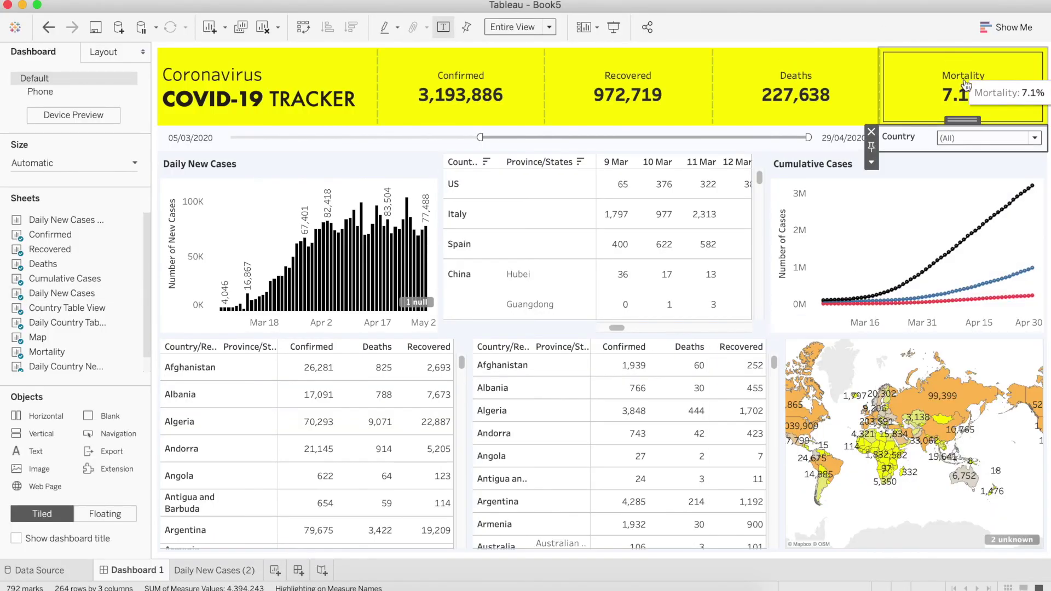
left_click(613, 27)
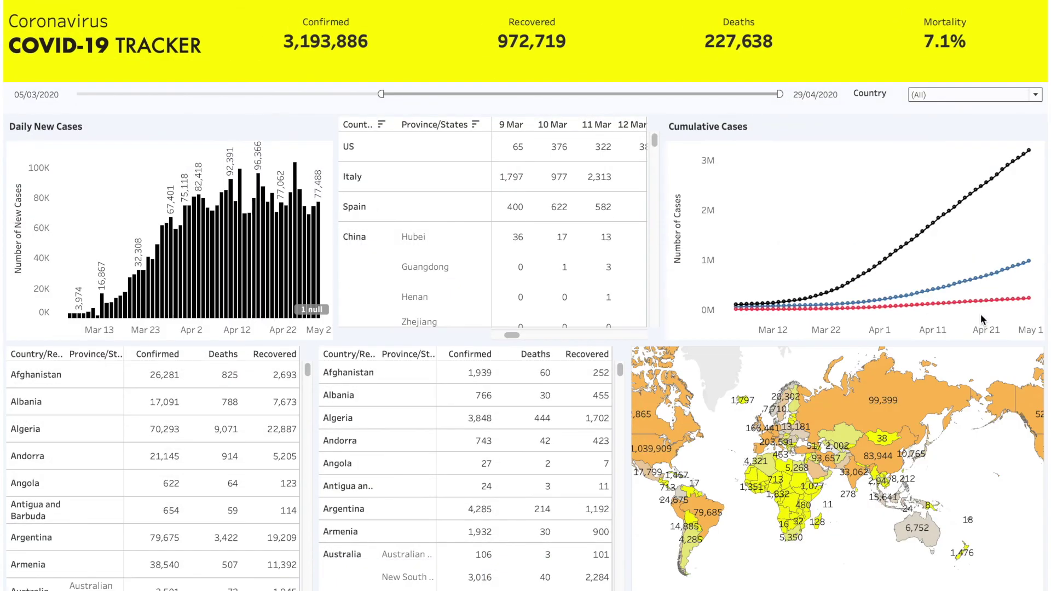